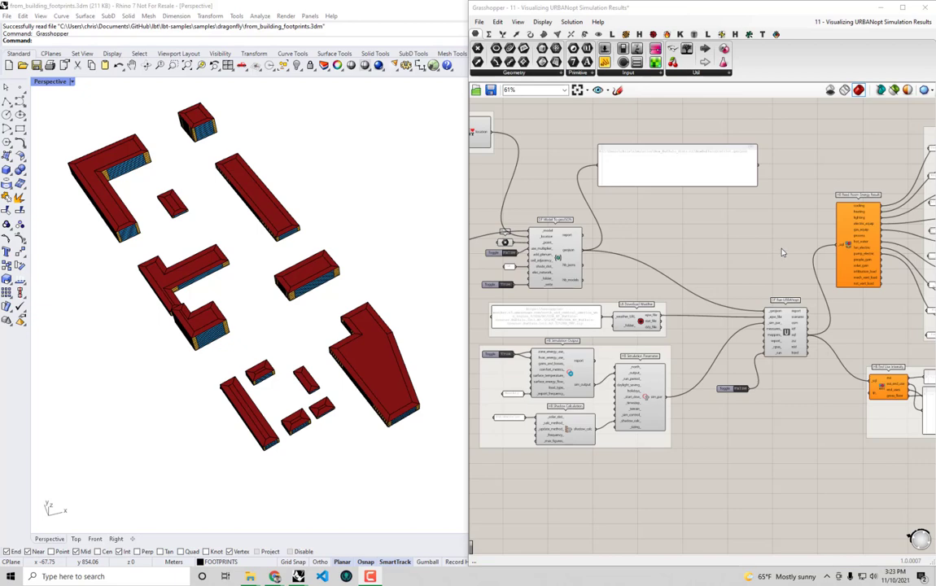
# - Examine the Model To geoJSON and Run URBANopt components and how they are wired together on the canvas
pyautogui.moveTo(322, 291); pyautogui.dragTo(258, 281, button='right')
pyautogui.click(804, 272)
pyautogui.moveTo(739, 264); pyautogui.dragTo(797, 269, button='right')
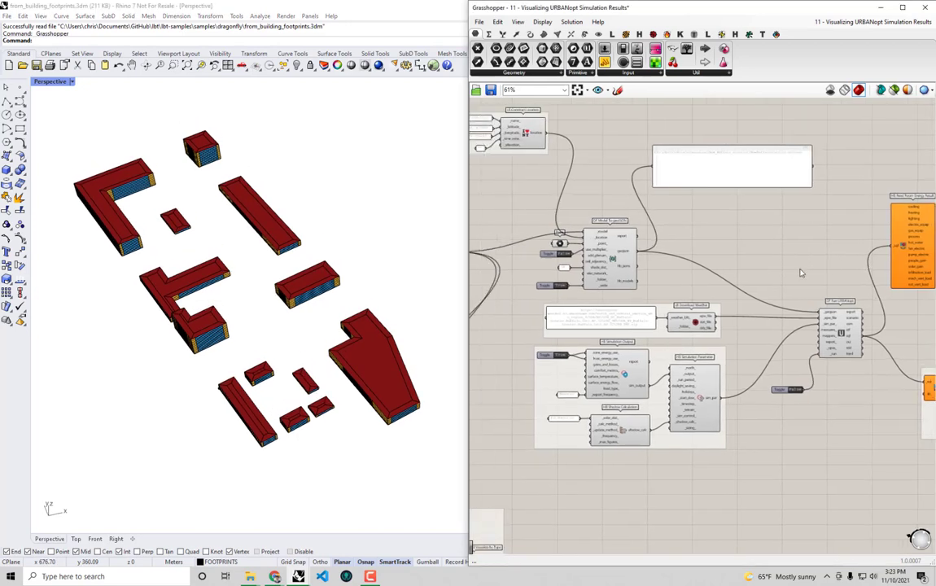
pyautogui.moveTo(579, 245); pyautogui.dragTo(554, 203, button='right')
pyautogui.click(643, 247)
pyautogui.click(825, 259)
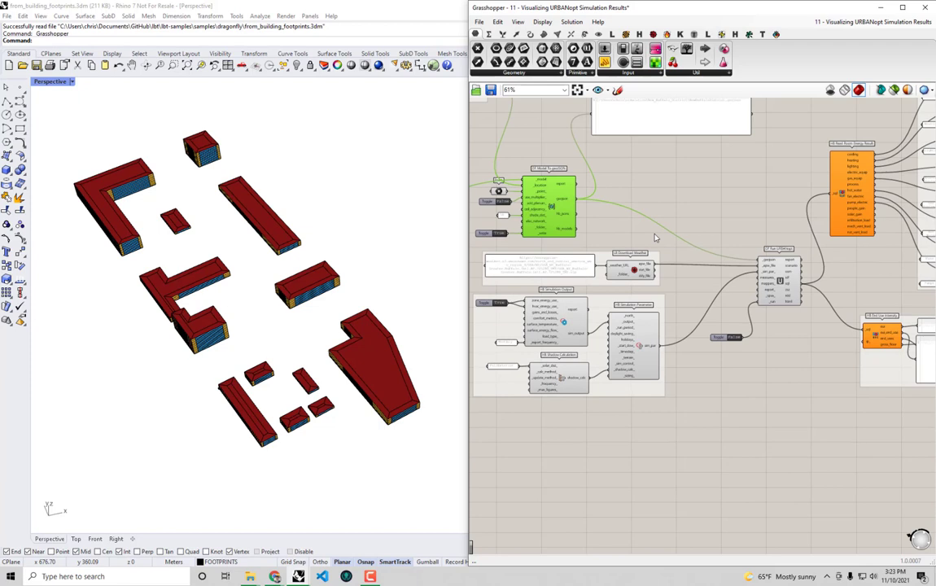
pyautogui.click(782, 277)
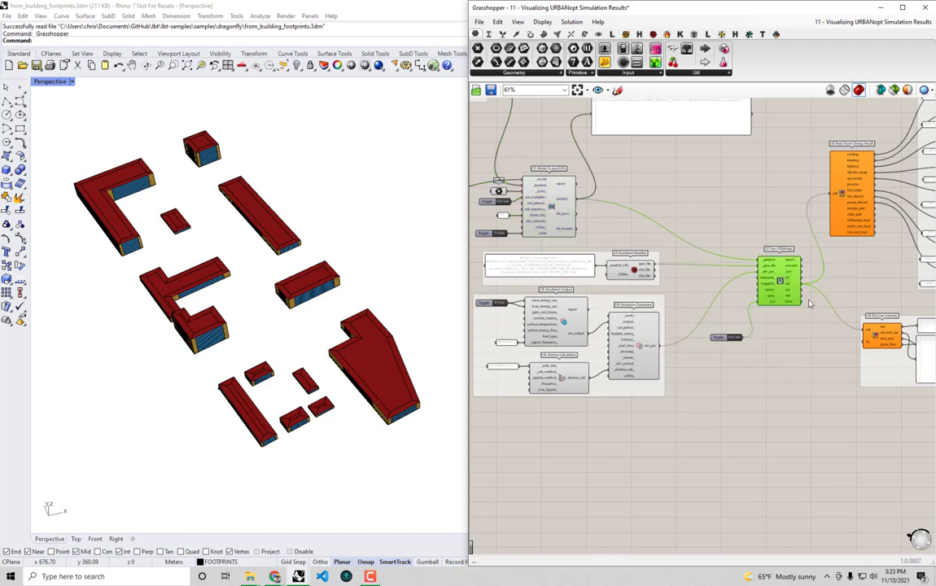
pyautogui.moveTo(810, 304); pyautogui.dragTo(784, 317, button='right')
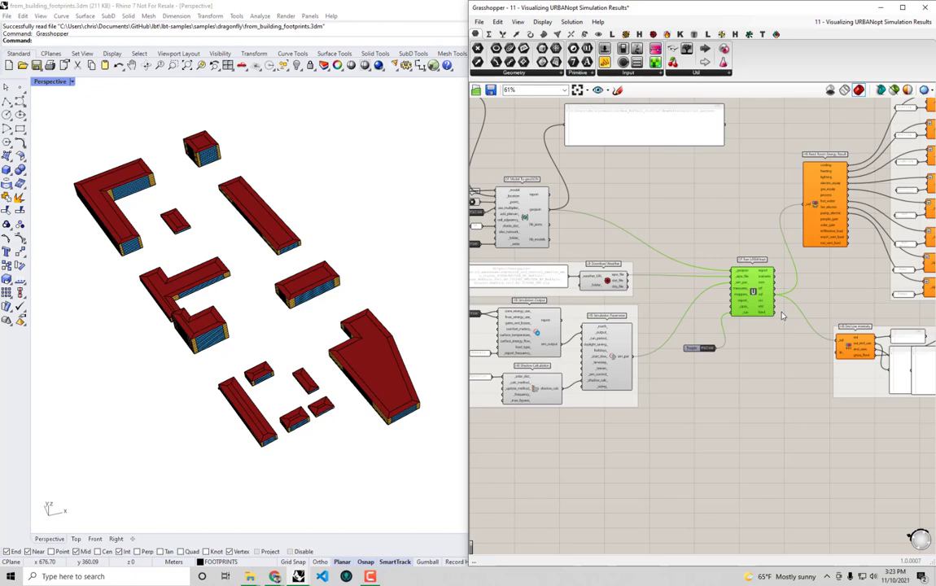
pyautogui.click(781, 316)
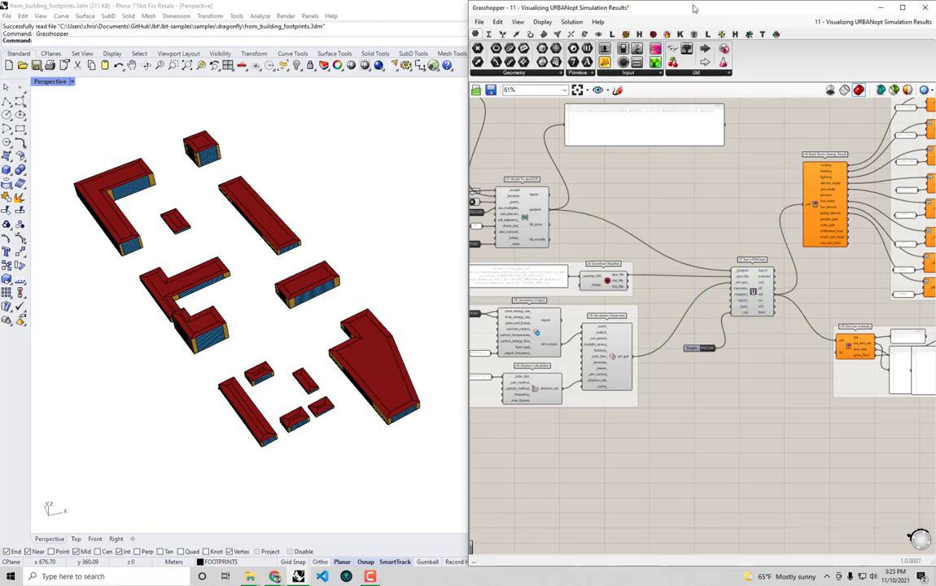
# - Maximize the Grasshopper window and examine the DF Run URBANopt component's inputs, including the _geojson description
pyautogui.moveTo(695, 8); pyautogui.dragTo(664, 1)
pyautogui.moveTo(466, 192); pyautogui.dragTo(638, 198, button='right')
pyautogui.scroll(5, 536, 313)
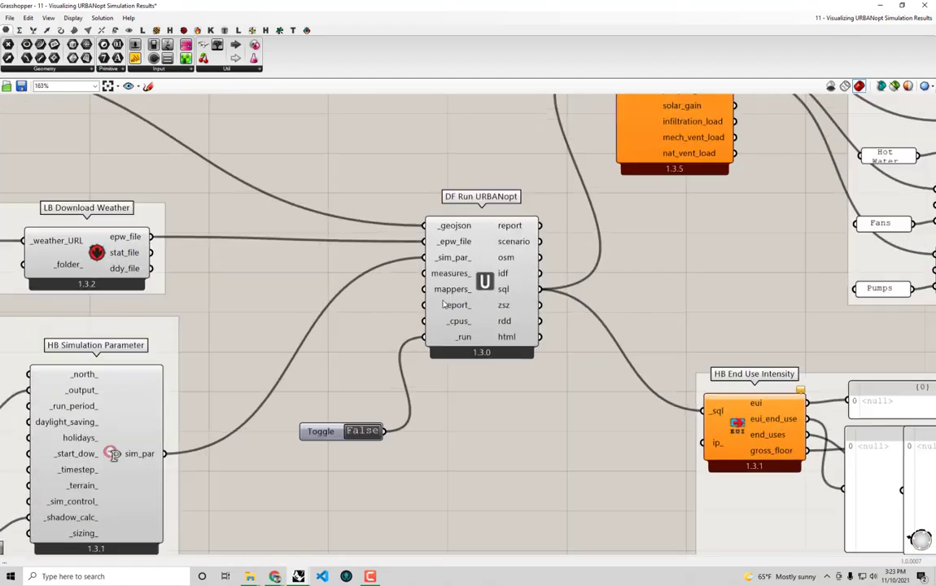
pyautogui.scroll(1, 444, 304)
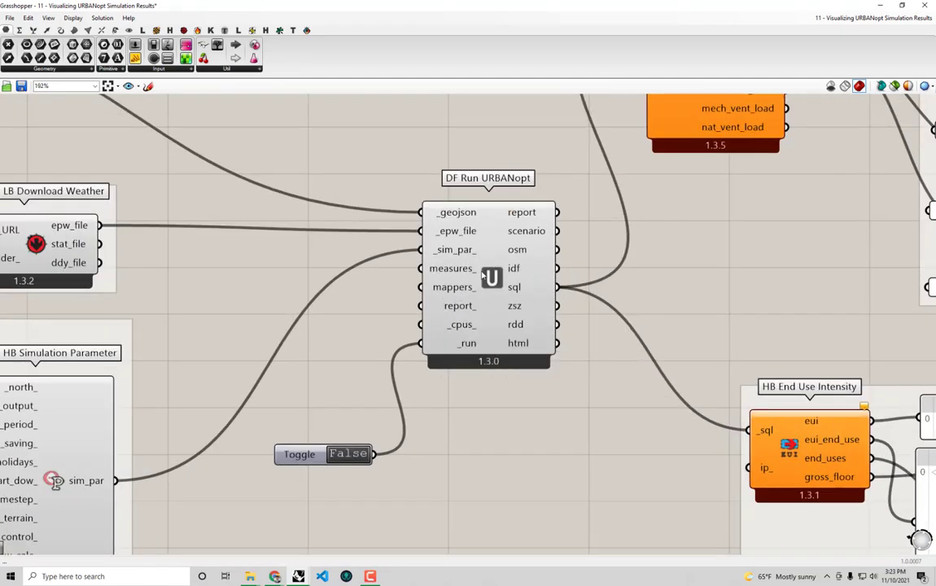
pyautogui.moveTo(536, 329)
pyautogui.moveTo(463, 214)
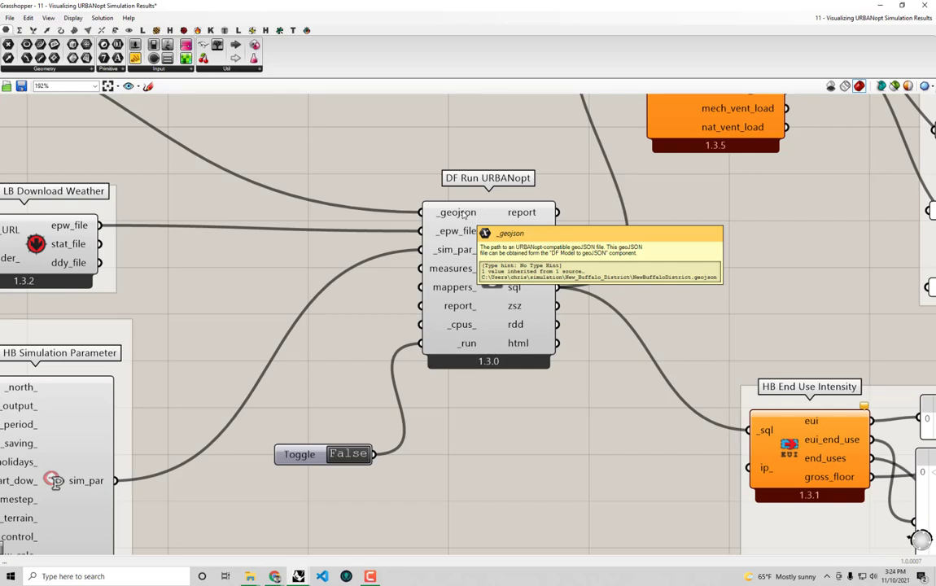
pyautogui.click(461, 217)
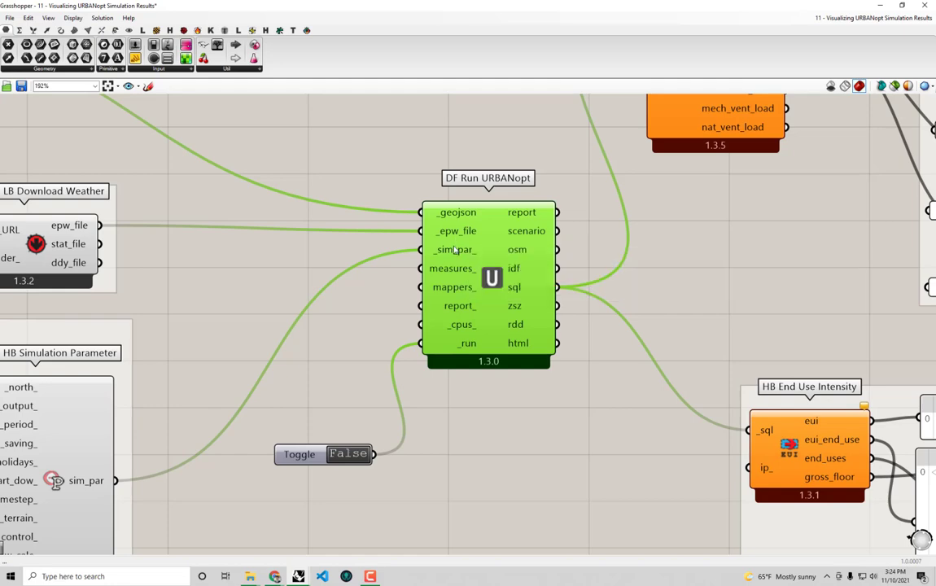
# - Inspect the simulation parameter setup feeding DF Run URBANopt and the component's measures_ and mappers_ inputs
pyautogui.moveTo(456, 252)
pyautogui.scroll(-1, 455, 252)
pyautogui.moveTo(489, 236); pyautogui.dragTo(663, 169, button='right')
pyautogui.scroll(-1, 594, 205)
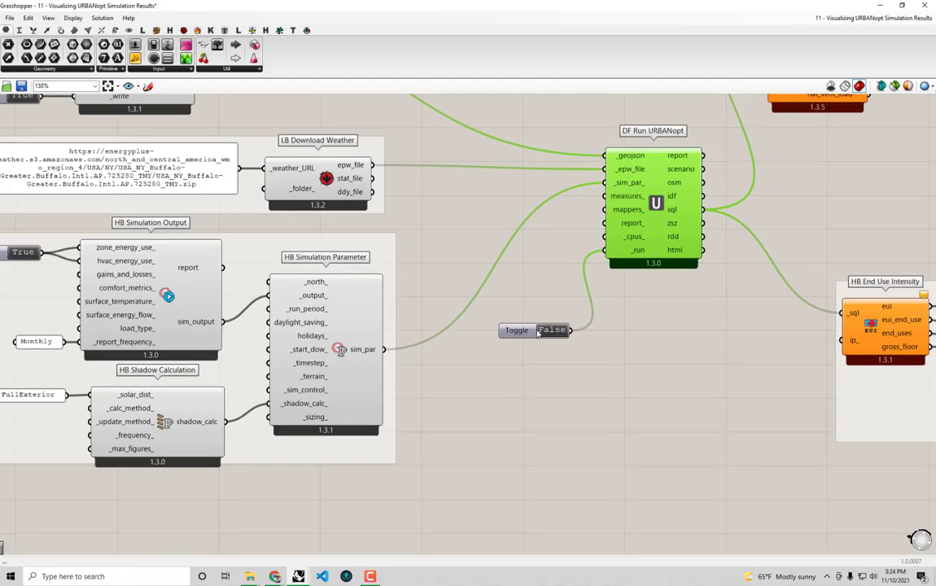
pyautogui.scroll(2, 697, 314)
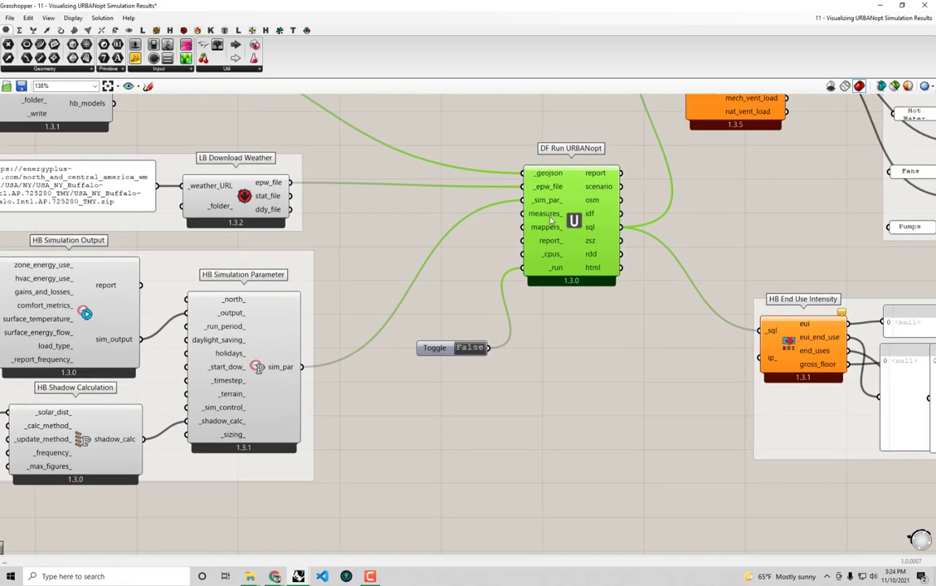
pyautogui.scroll(2, 556, 216)
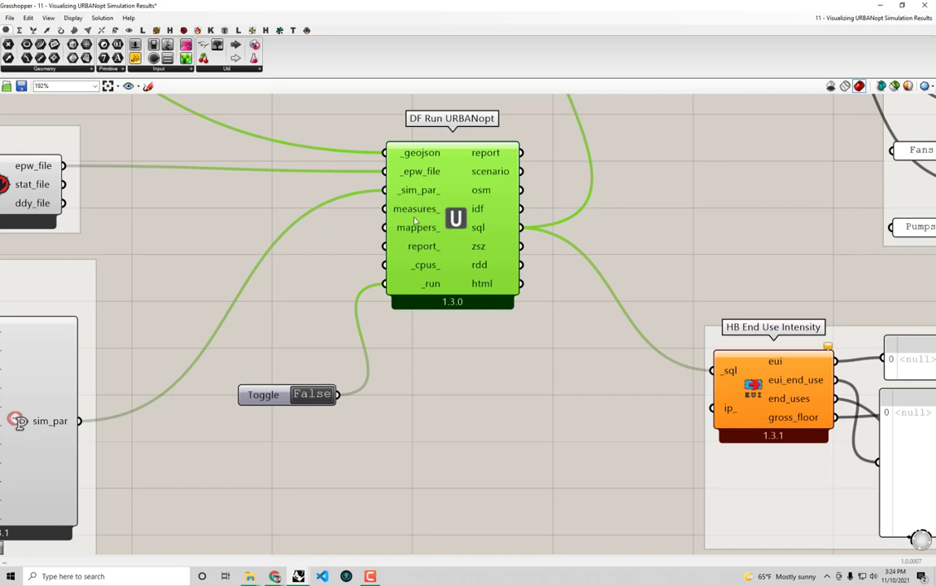
pyautogui.click(593, 383)
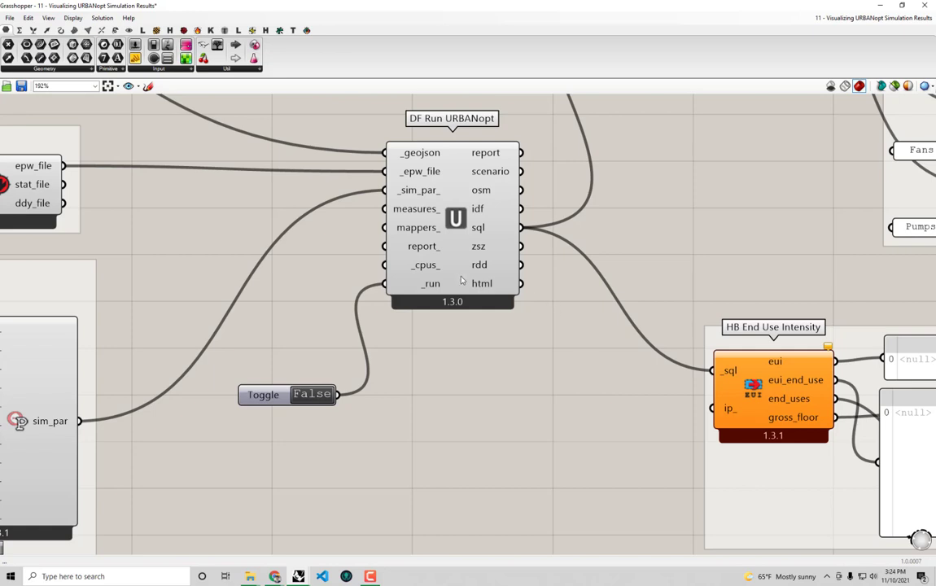
pyautogui.click(429, 231)
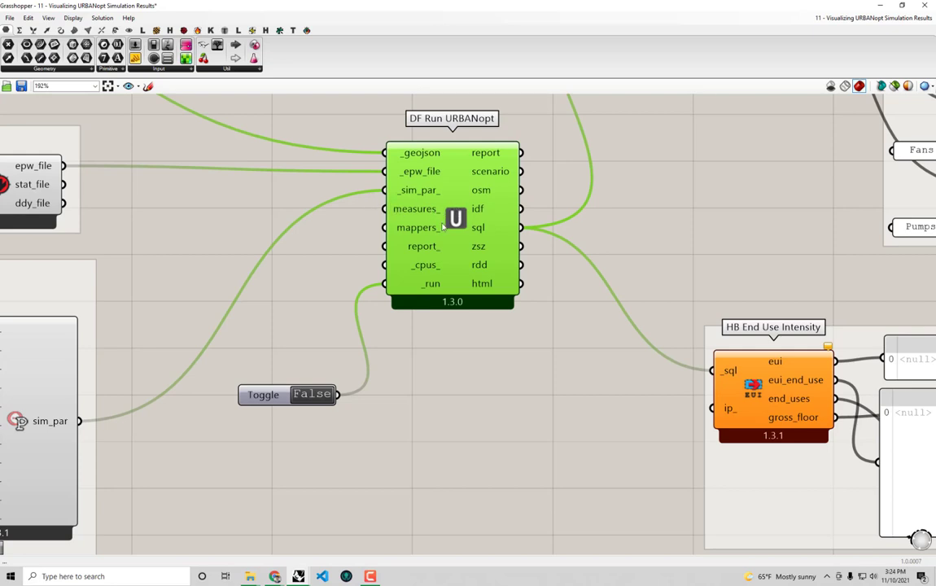
pyautogui.moveTo(465, 253)
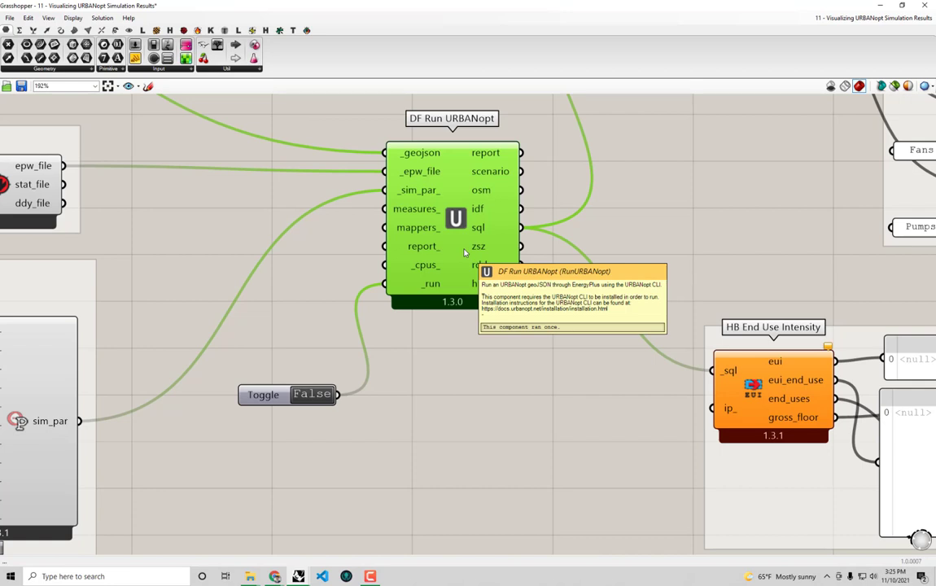
pyautogui.click(477, 364)
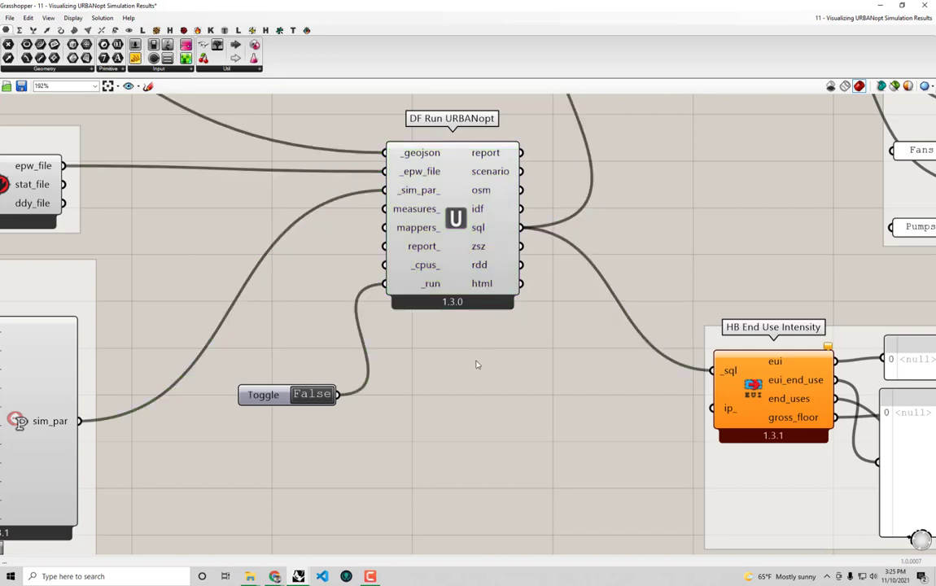
# - Switch to Chrome and find the Add_EV_Load folder under samples/dragonfly in the lbt-grasshopper-samples GitHub repository
pyautogui.scroll(-2, 477, 365)
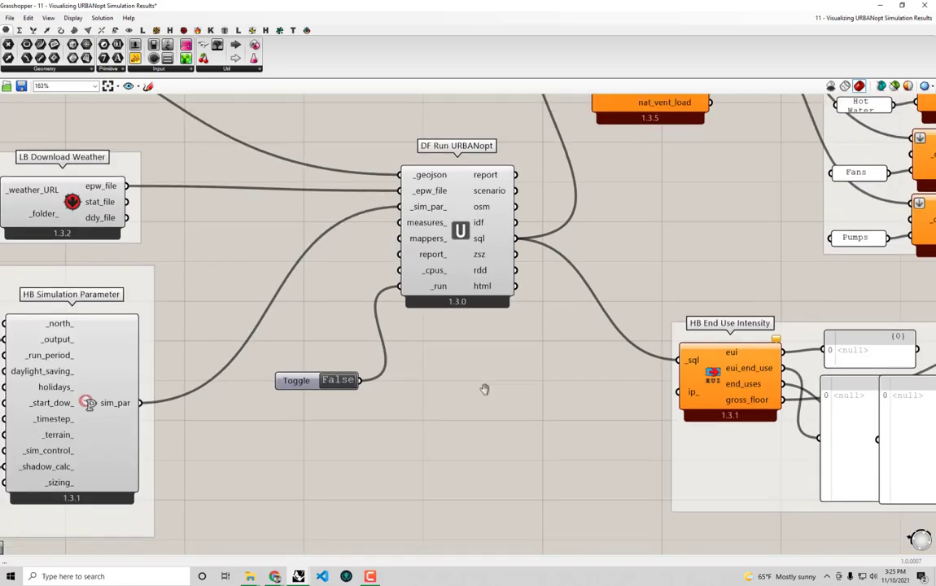
pyautogui.moveTo(277, 574)
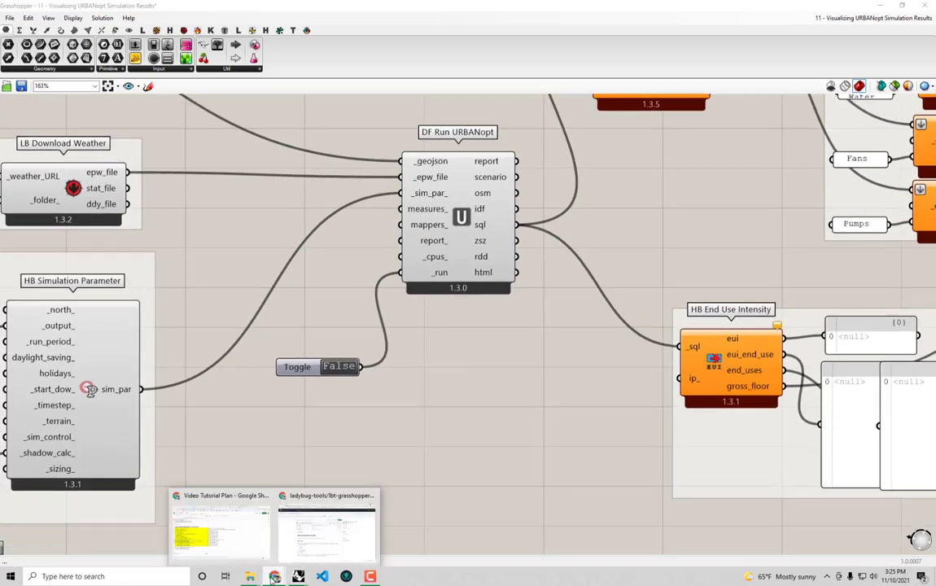
pyautogui.click(320, 544)
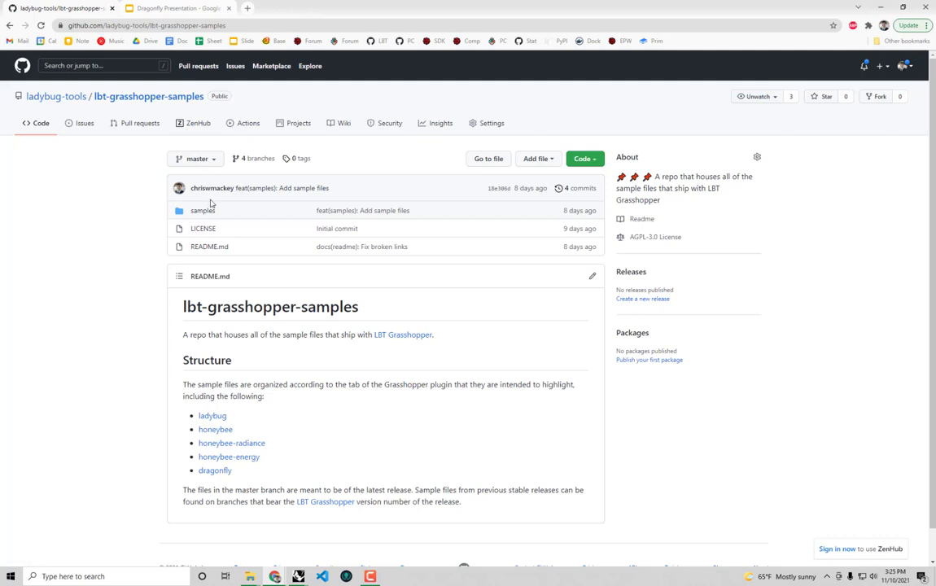
pyautogui.click(203, 211)
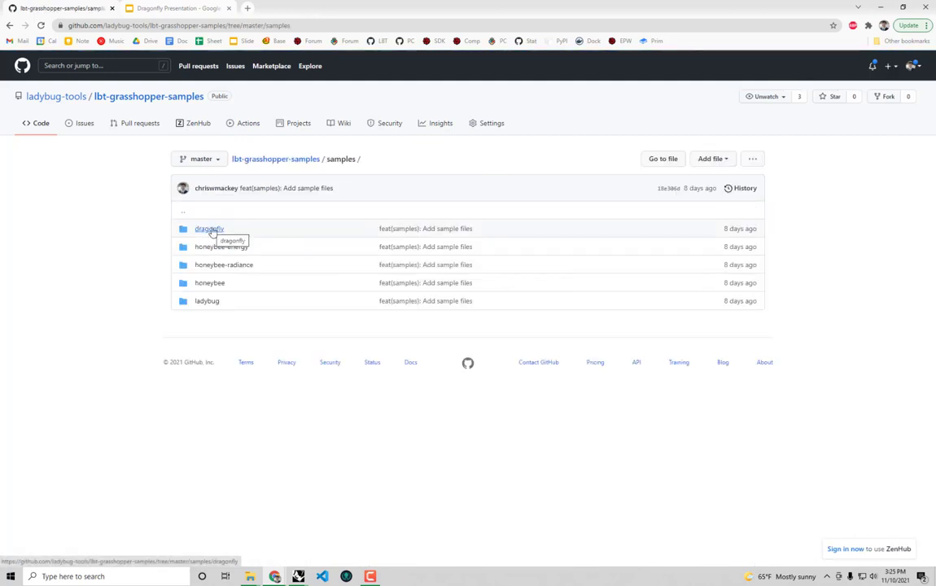
pyautogui.click(211, 232)
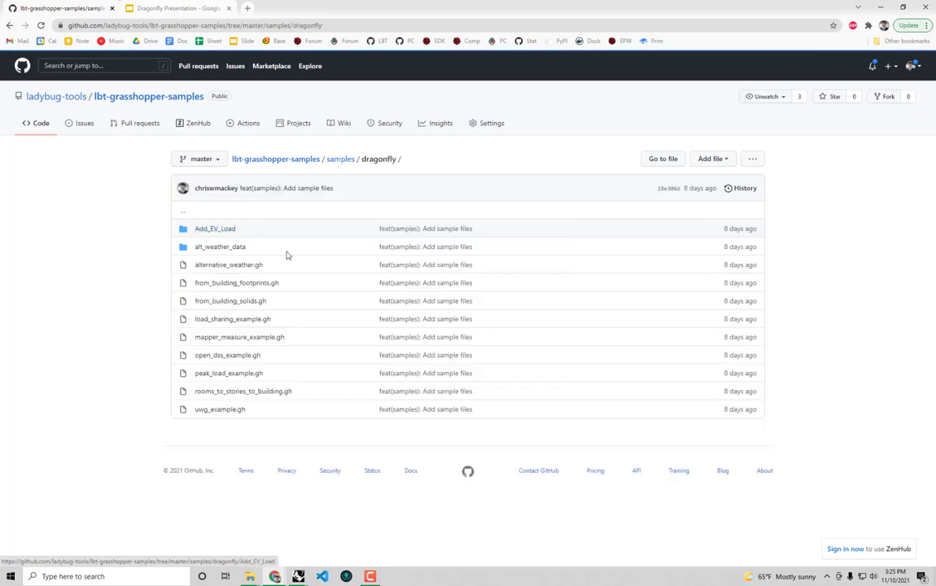
pyautogui.moveTo(238, 234); pyautogui.dragTo(189, 234)
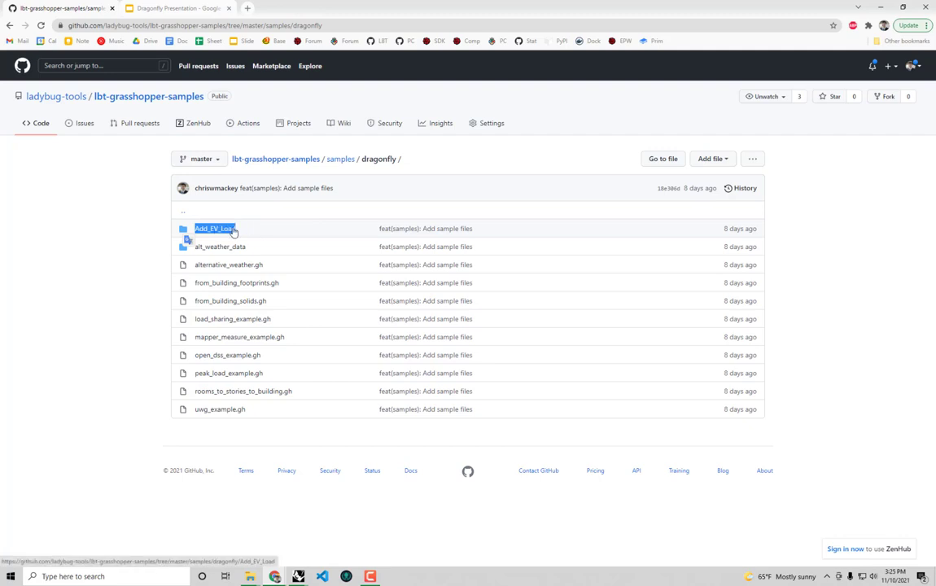
# - Return to Grasshopper and dock its window beside Rhino, with the DF Run URBANopt component in view
pyautogui.click(881, 6)
pyautogui.scroll(-4, 595, 372)
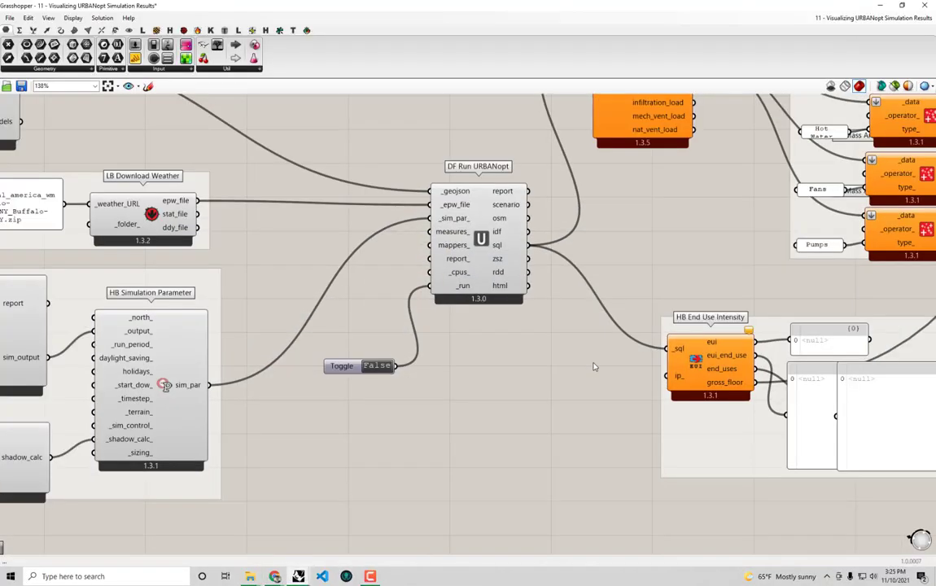
pyautogui.moveTo(544, 16); pyautogui.dragTo(935, 204)
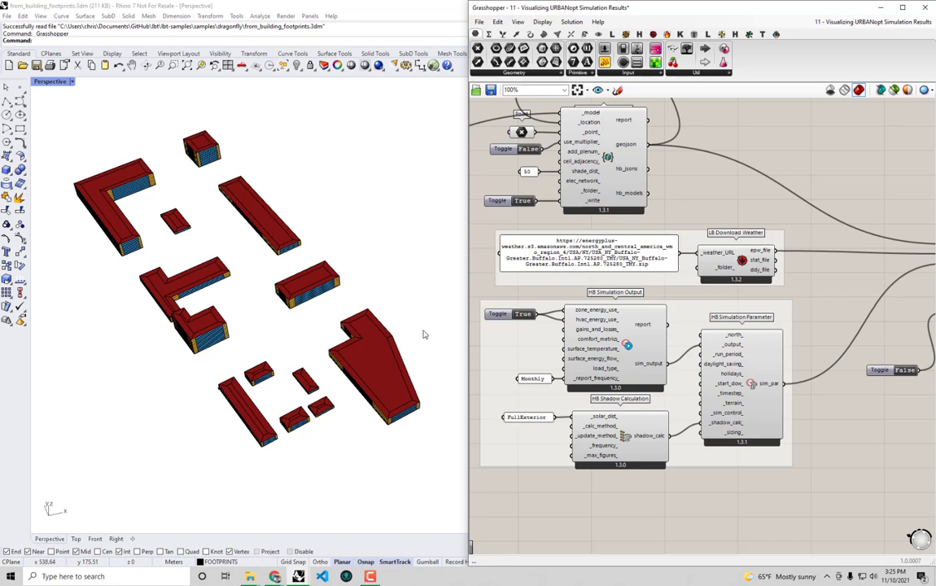
pyautogui.moveTo(824, 303); pyautogui.dragTo(687, 295, button='right')
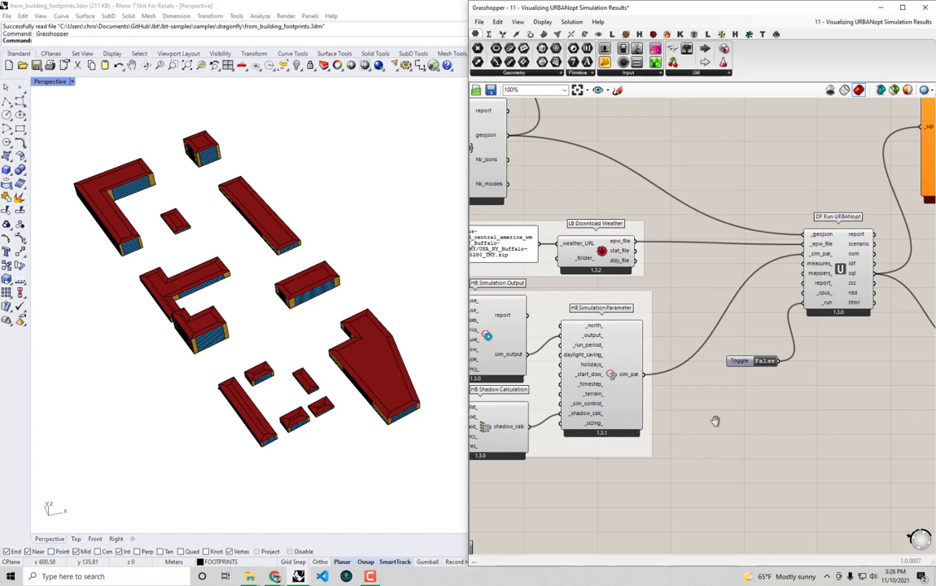
pyautogui.moveTo(715, 421); pyautogui.dragTo(629, 360, button='right')
pyautogui.moveTo(728, 292); pyautogui.dragTo(695, 277, button='right')
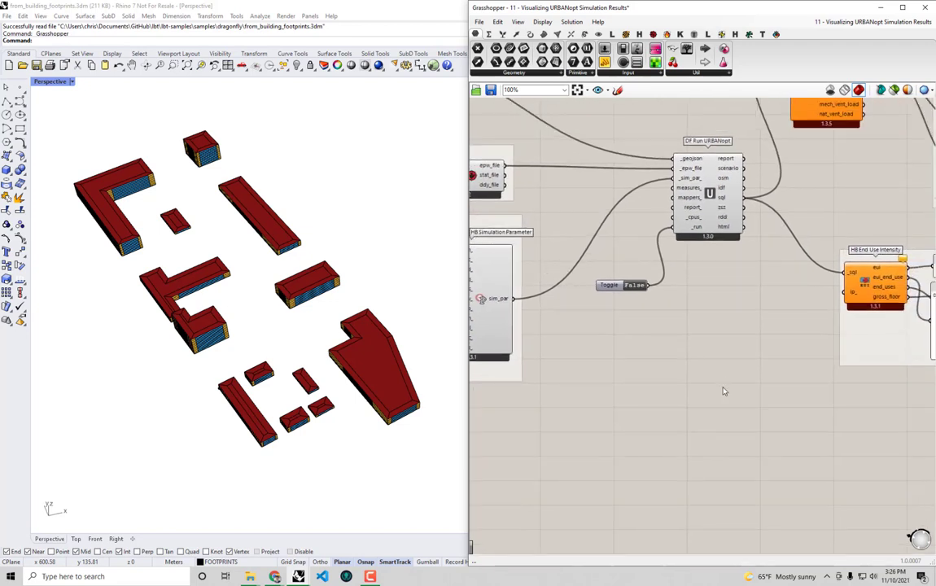
# - Switch to the dragonfly samples folder in File Explorer, open its Add_EV_Load subfolder and check the measure.rb file
pyautogui.moveTo(252, 576)
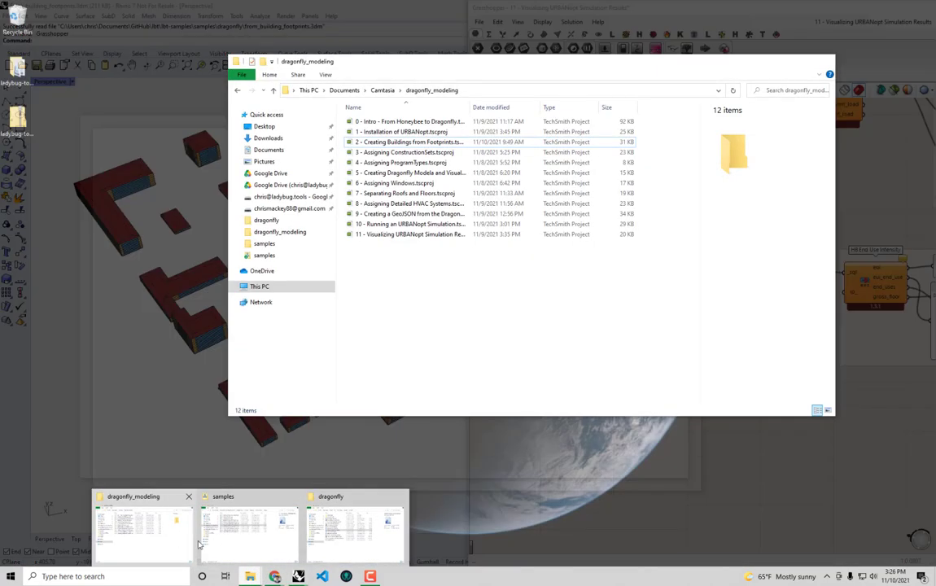
pyautogui.moveTo(264, 547)
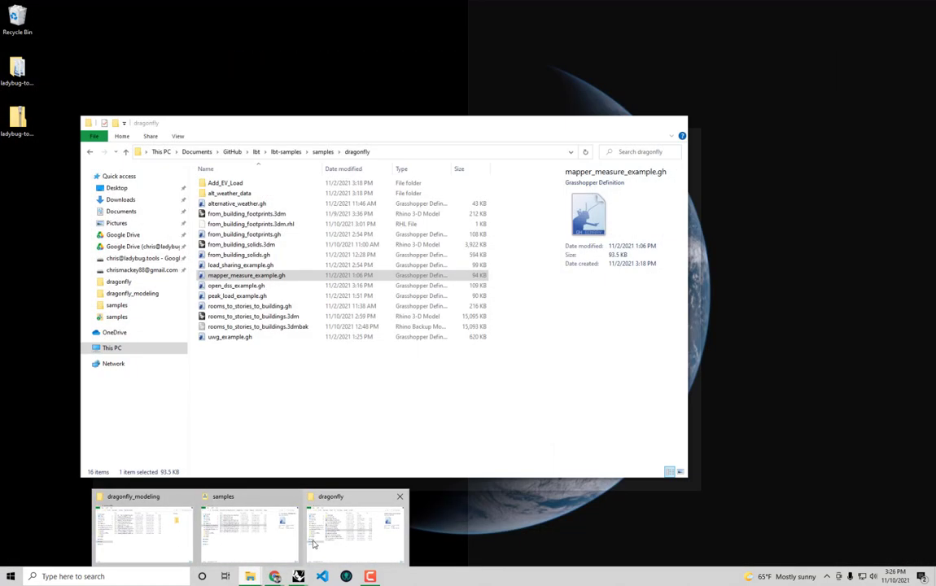
pyautogui.click(354, 534)
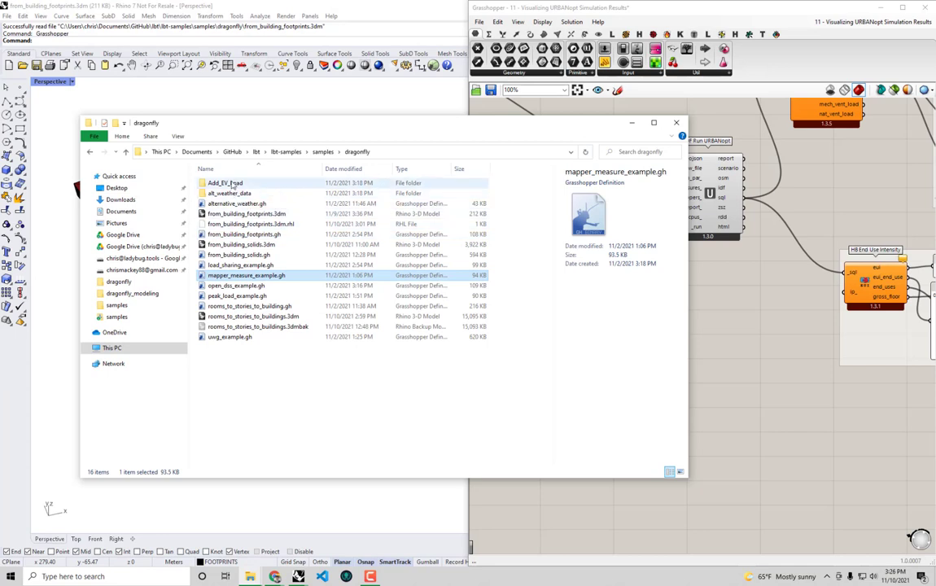
pyautogui.click(235, 184)
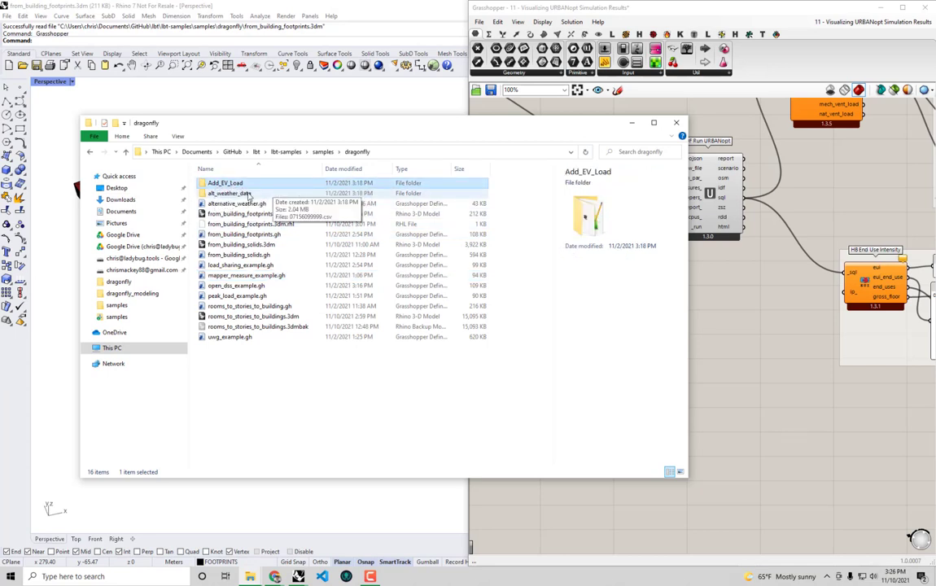
pyautogui.doubleClick(251, 187)
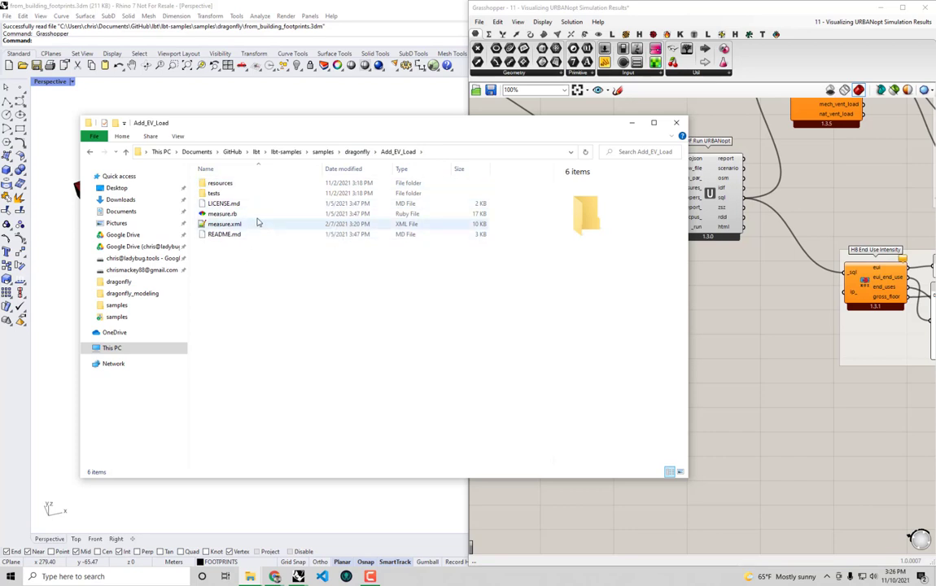
pyautogui.click(225, 214)
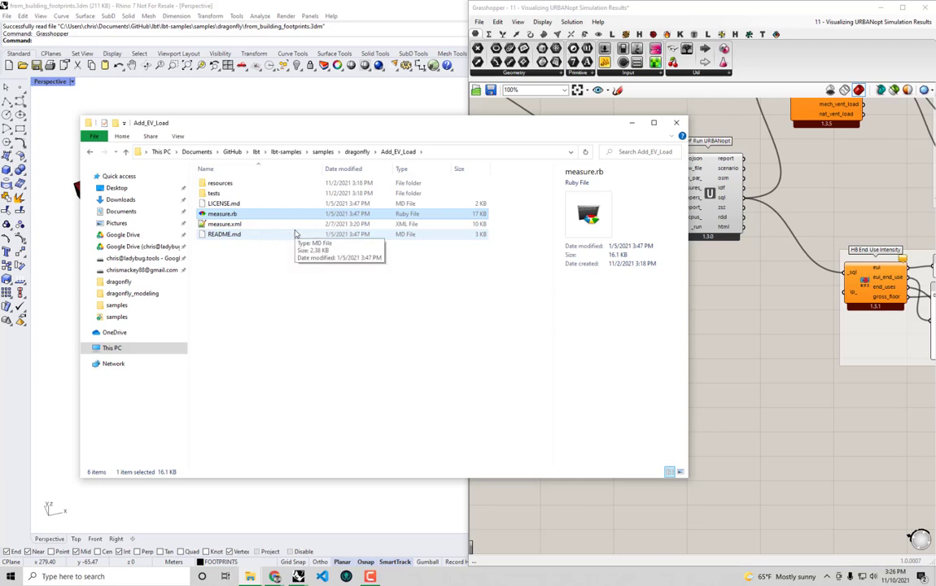
pyautogui.click(235, 215)
pyautogui.click(246, 251)
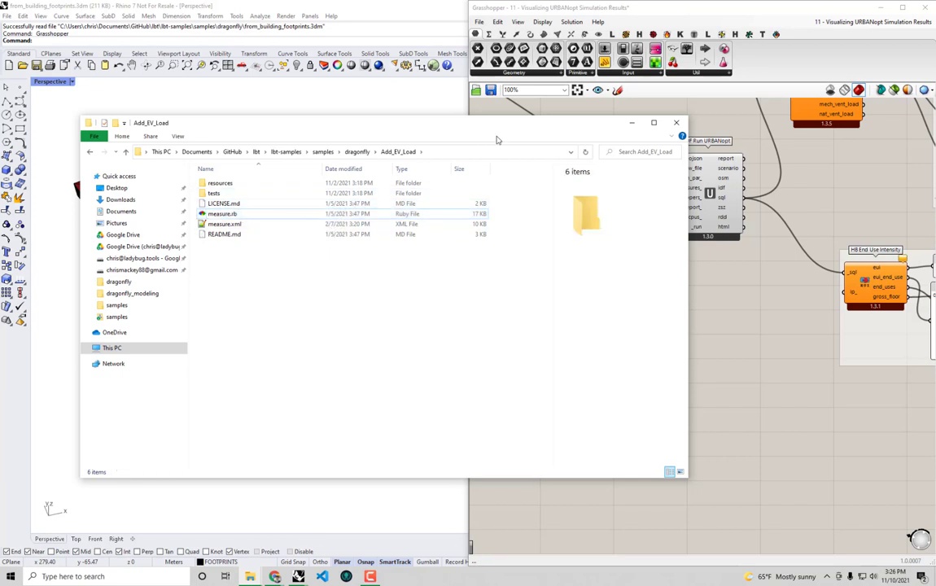
# - Copy the full path of the Add_EV_Load folder and close the File Explorer window
pyautogui.click(456, 155)
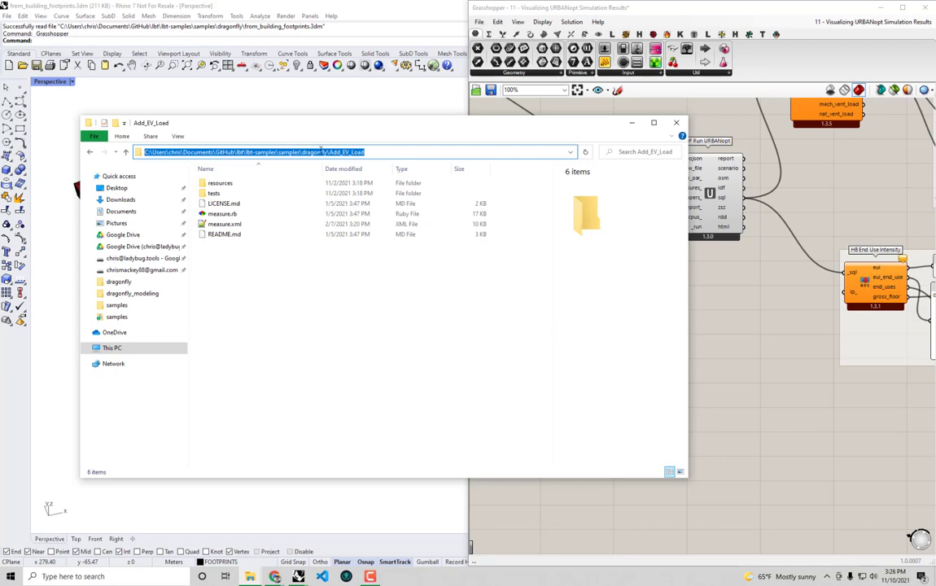
pyautogui.rightClick(207, 153)
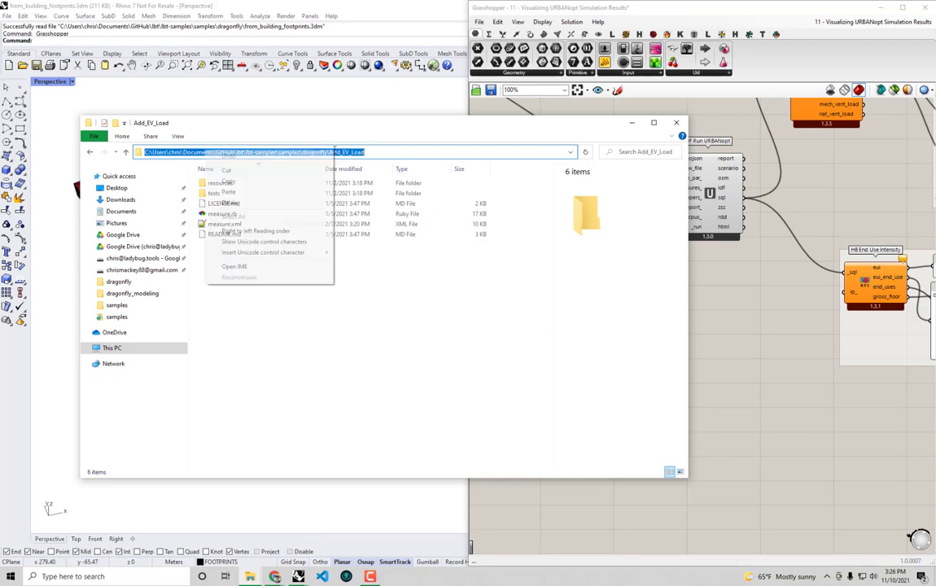
pyautogui.click(290, 181)
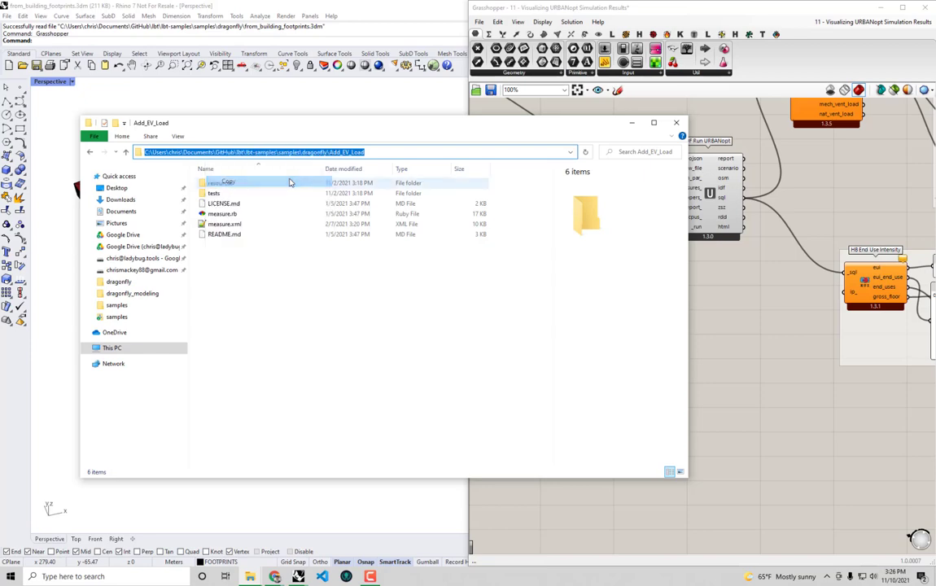
pyautogui.hotkey('alt', 'F4')
# - Maximize the Grasshopper window and locate empty canvas space below the simulation parameter components
pyautogui.moveTo(586, 407); pyautogui.dragTo(644, 350, button='right')
pyautogui.moveTo(653, 11); pyautogui.dragTo(611, 0)
pyautogui.moveTo(324, 322); pyautogui.dragTo(466, 289, button='right')
pyautogui.scroll(2, 233, 351)
pyautogui.moveTo(286, 341); pyautogui.dragTo(293, 248, button='right')
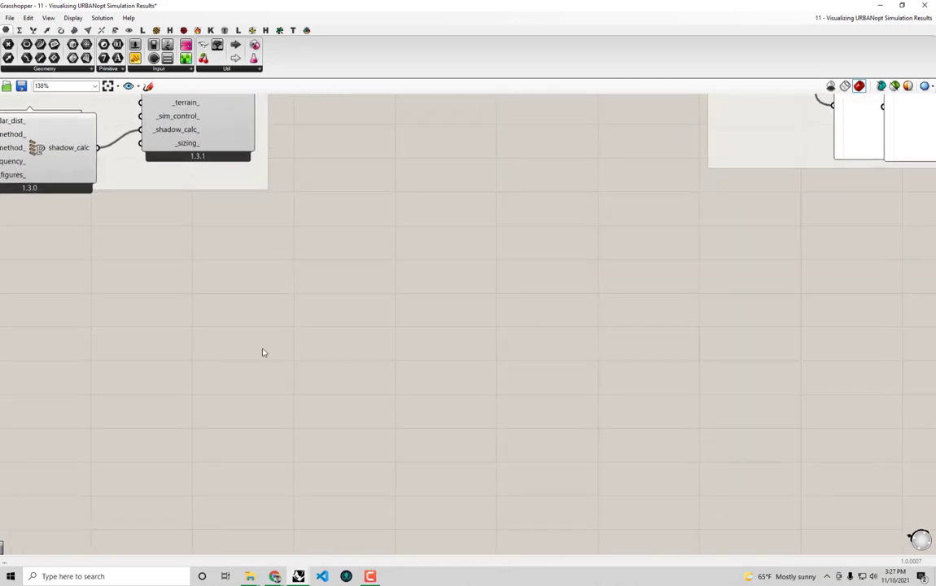
pyautogui.moveTo(267, 378); pyautogui.dragTo(264, 487, button='right')
pyautogui.moveTo(427, 250); pyautogui.dragTo(408, 384, button='right')
pyautogui.moveTo(468, 315); pyautogui.dragTo(510, 242, button='right')
pyautogui.moveTo(446, 356); pyautogui.dragTo(480, 287, button='right')
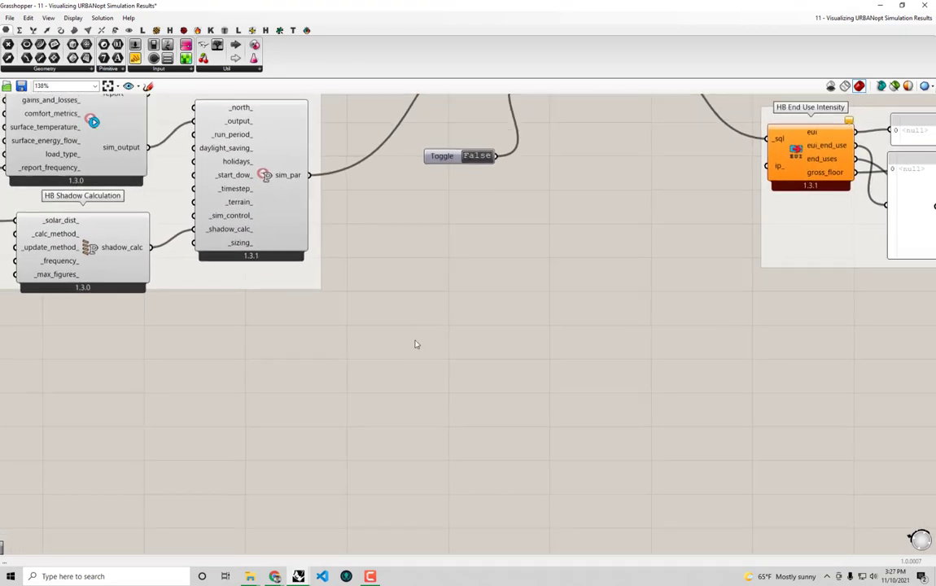
# - Create a text panel containing the copied Add_EV_Load folder path on the empty canvas below the simulation parameter group
pyautogui.doubleClick(281, 418)
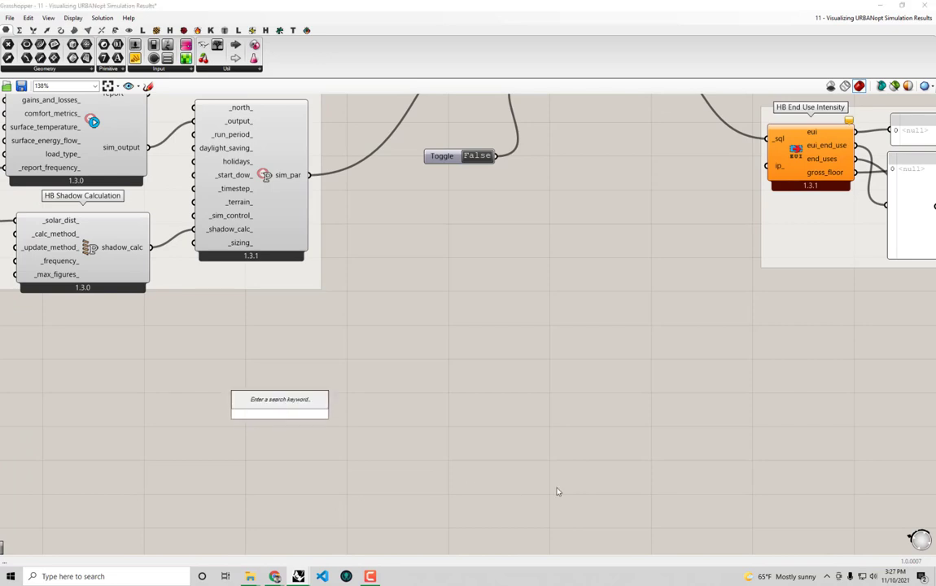
pyautogui.write('"')
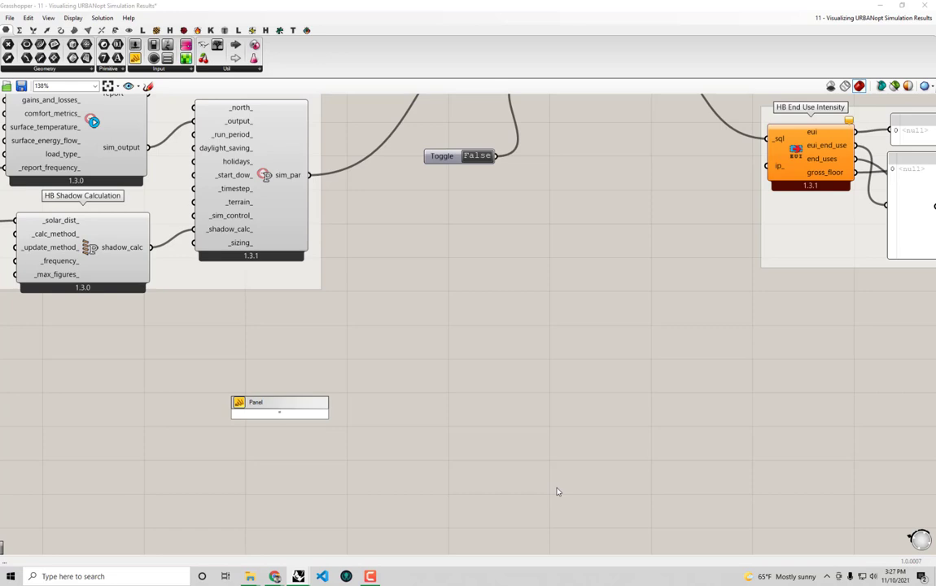
pyautogui.hotkey('ctrl', 'v')
pyautogui.press('Return')
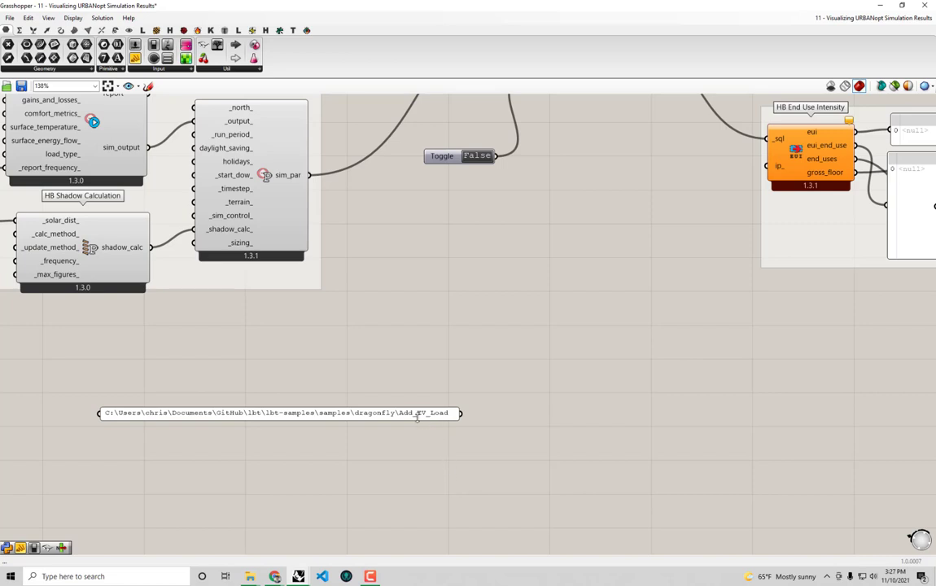
pyautogui.moveTo(418, 418); pyautogui.dragTo(410, 411)
pyautogui.click(451, 360)
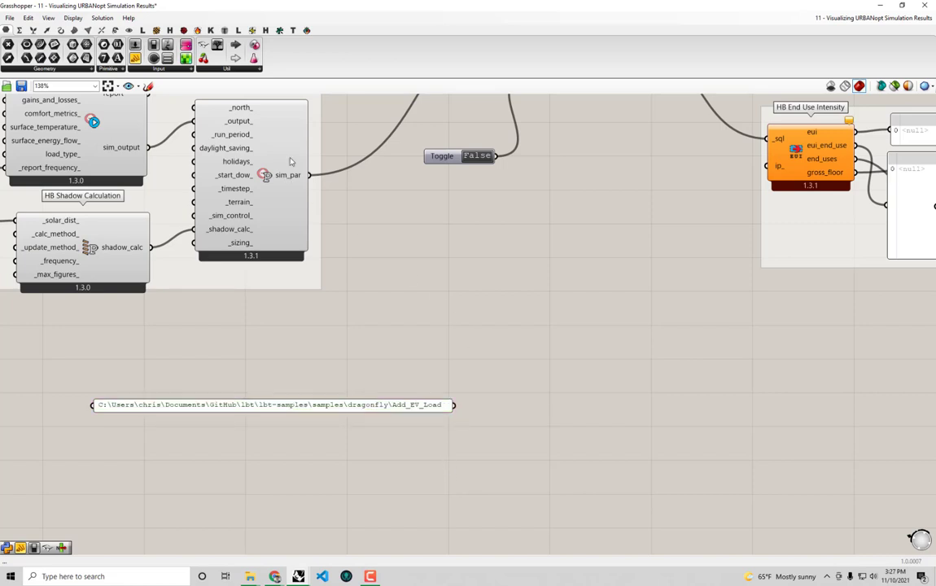
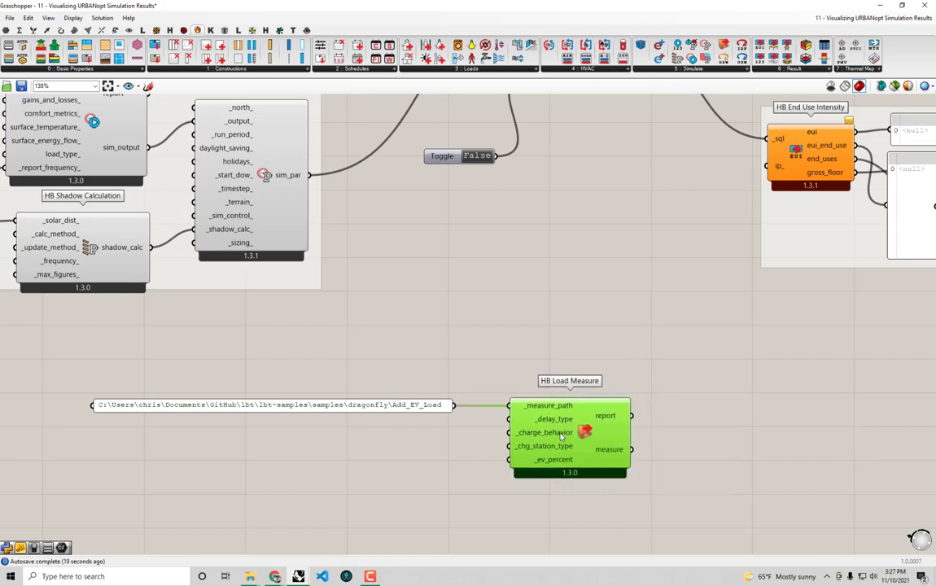
# - Connect the measure output of HB Load Measure to the measures_ input of DF Run URBANopt
pyautogui.moveTo(567, 425)
pyautogui.scroll(-2, 650, 433)
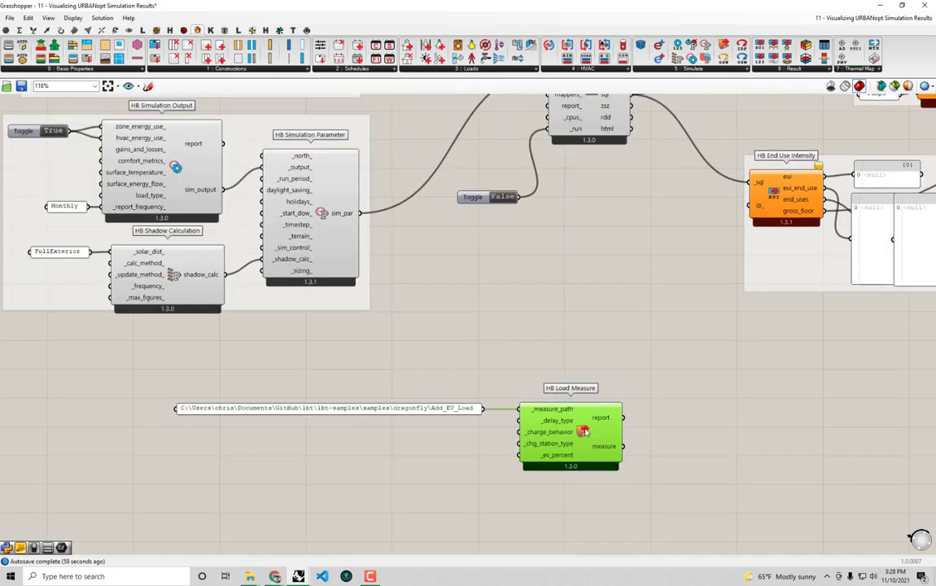
pyautogui.moveTo(628, 482)
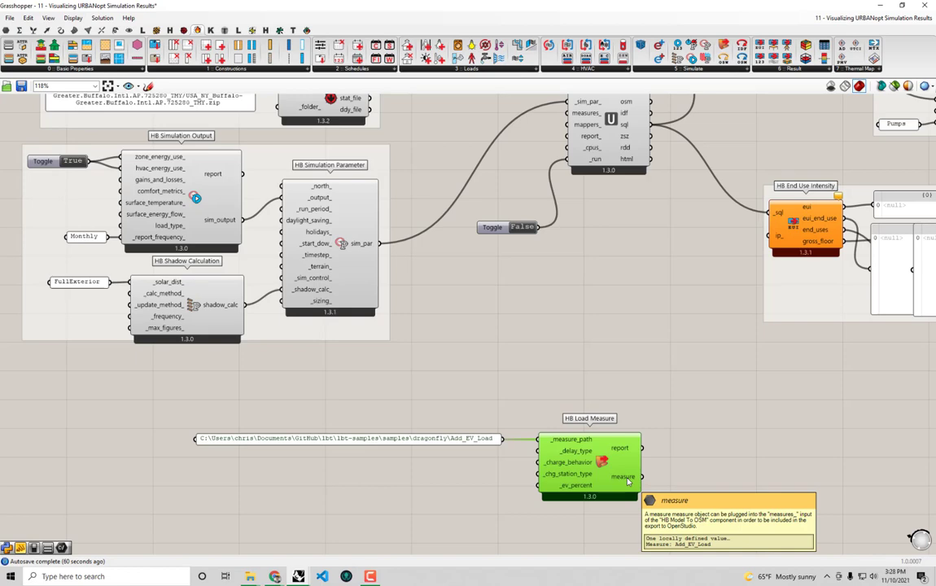
pyautogui.moveTo(628, 481); pyautogui.dragTo(573, 516, button='right')
pyautogui.moveTo(588, 513); pyautogui.dragTo(516, 151)
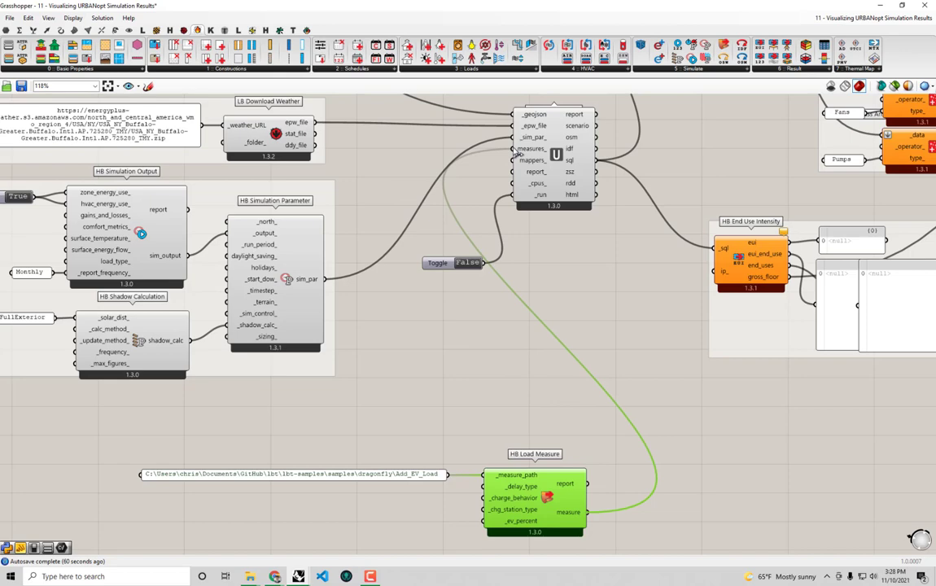
# - Shift DF Run URBANopt slightly down and right, and move HB Load Measure a little higher on the canvas
pyautogui.moveTo(597, 244); pyautogui.dragTo(601, 281, button='right')
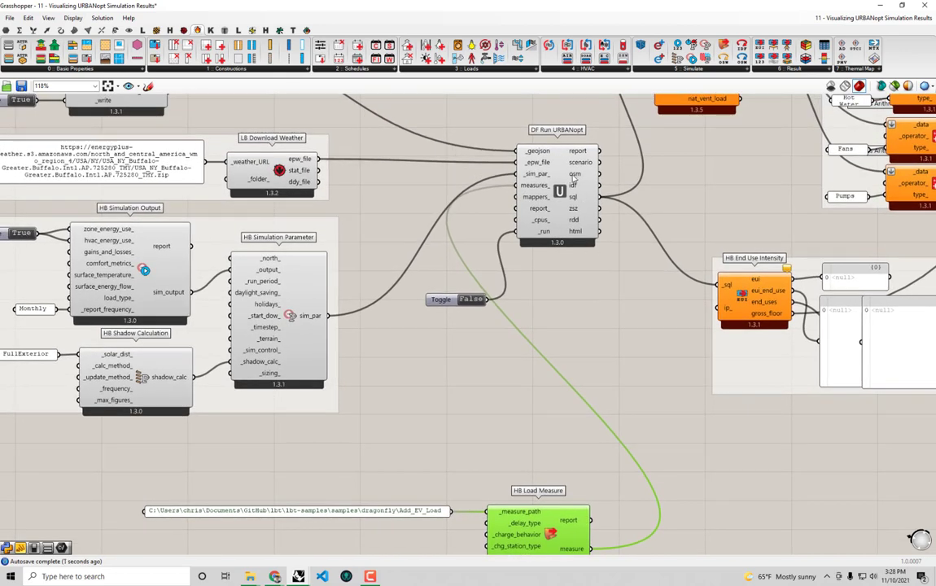
pyautogui.moveTo(588, 176); pyautogui.dragTo(607, 198)
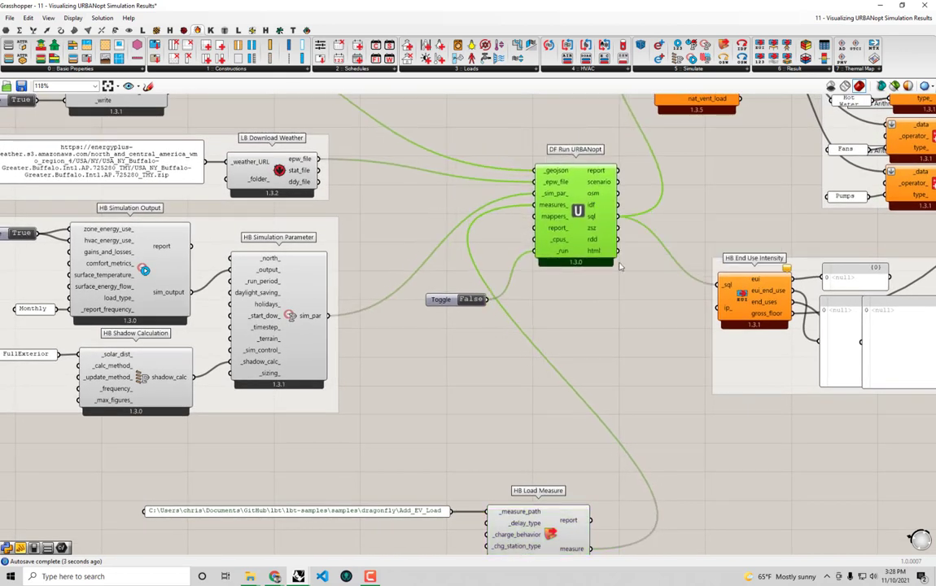
pyautogui.click(586, 314)
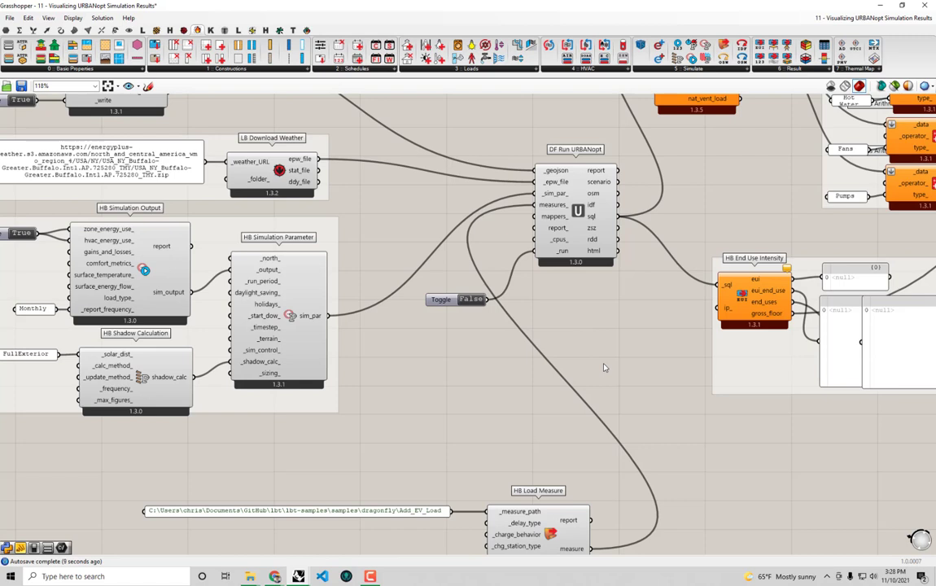
pyautogui.moveTo(544, 533); pyautogui.dragTo(544, 513)
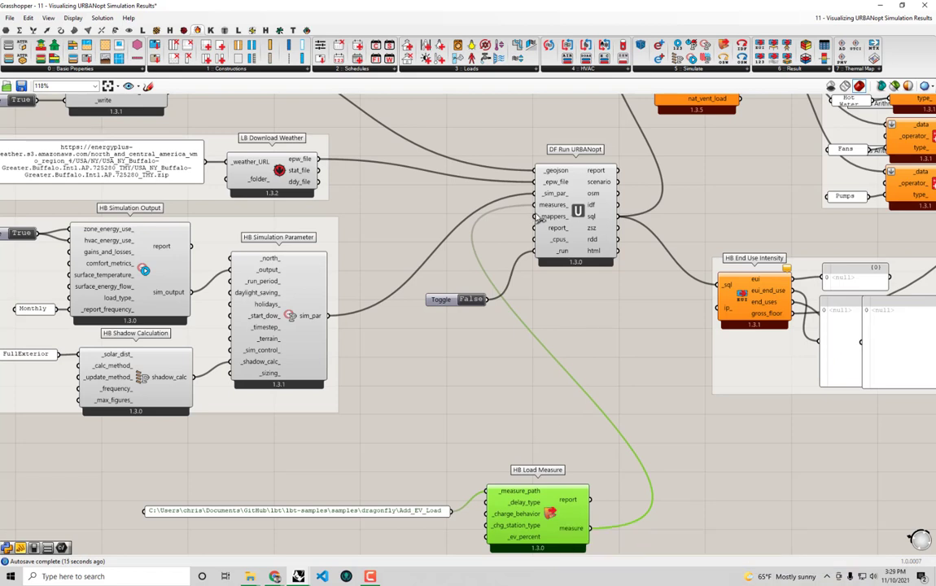
pyautogui.click(593, 358)
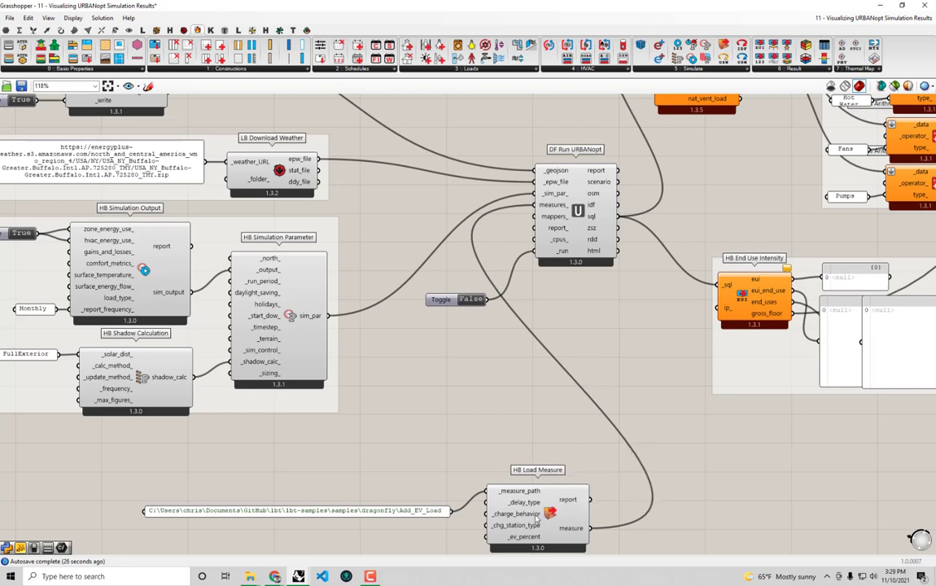
# - Review the HB Load Measure inputs and measure output, then delete that component while keeping the path panel
pyautogui.moveTo(522, 536)
pyautogui.moveTo(561, 227)
pyautogui.moveTo(597, 397); pyautogui.dragTo(599, 374, button='right')
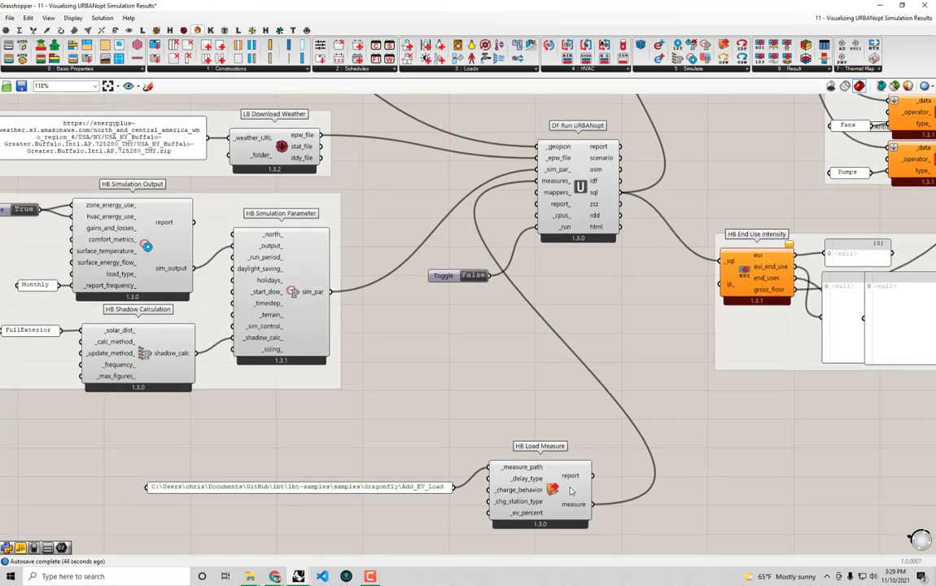
pyautogui.moveTo(570, 486); pyautogui.dragTo(562, 446)
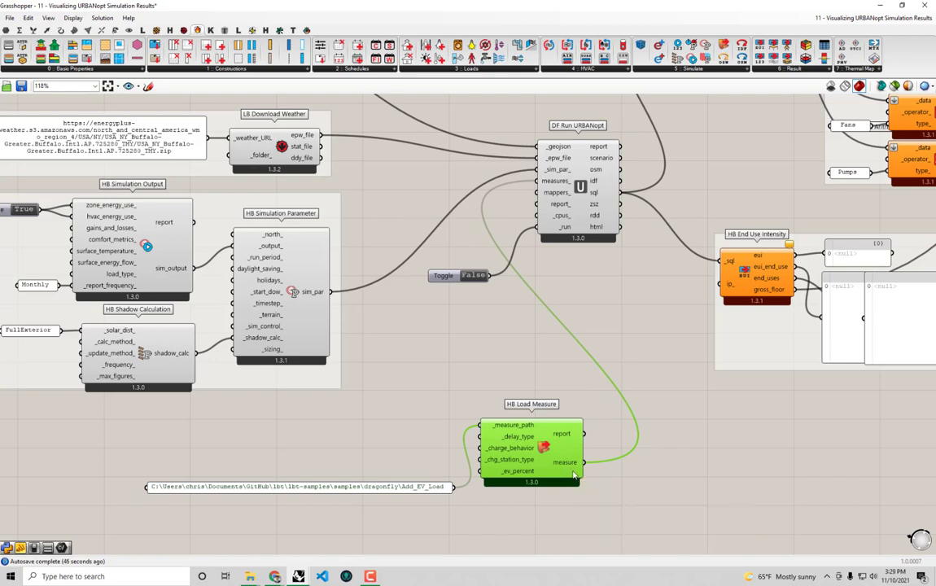
pyautogui.moveTo(574, 474)
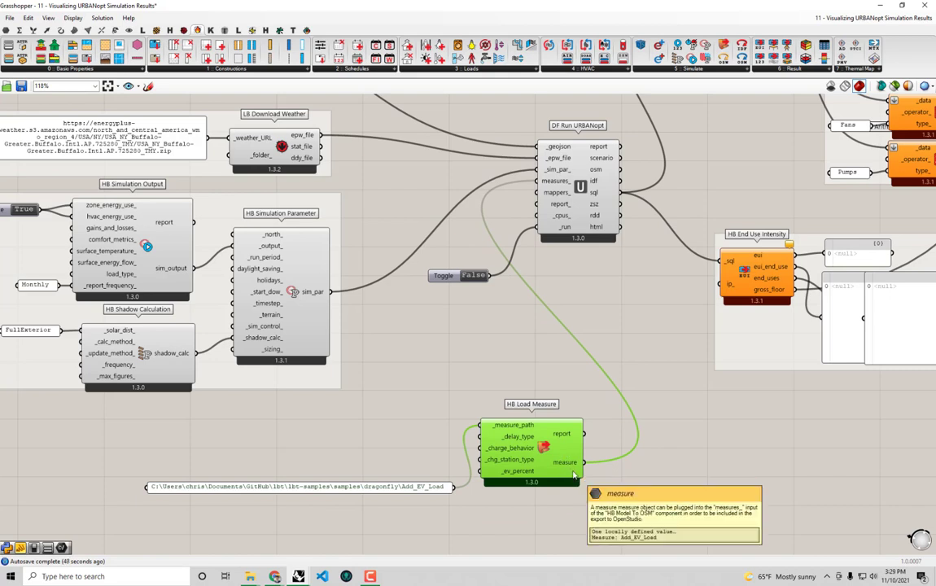
pyautogui.press('Delete')
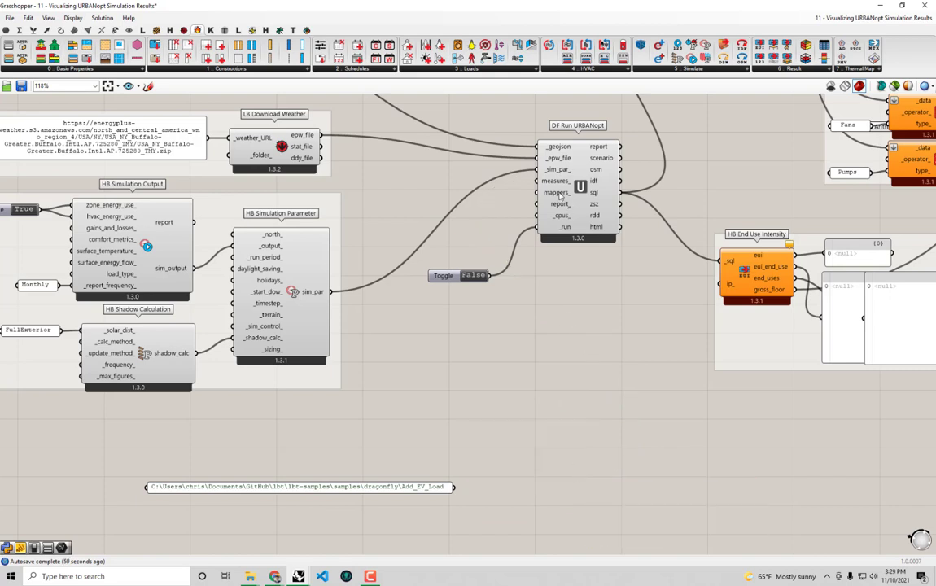
# - Place a DF Load Mapper Measure component from Dragonfly's energy tools beside the Add_EV_Load path panel
pyautogui.moveTo(559, 194)
pyautogui.click(281, 31)
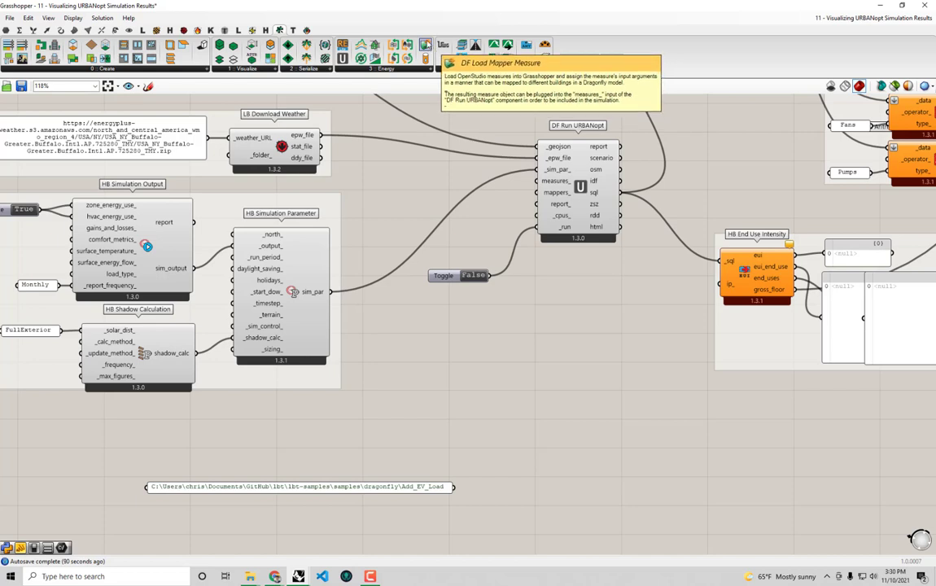
pyautogui.moveTo(425, 45); pyautogui.dragTo(573, 489)
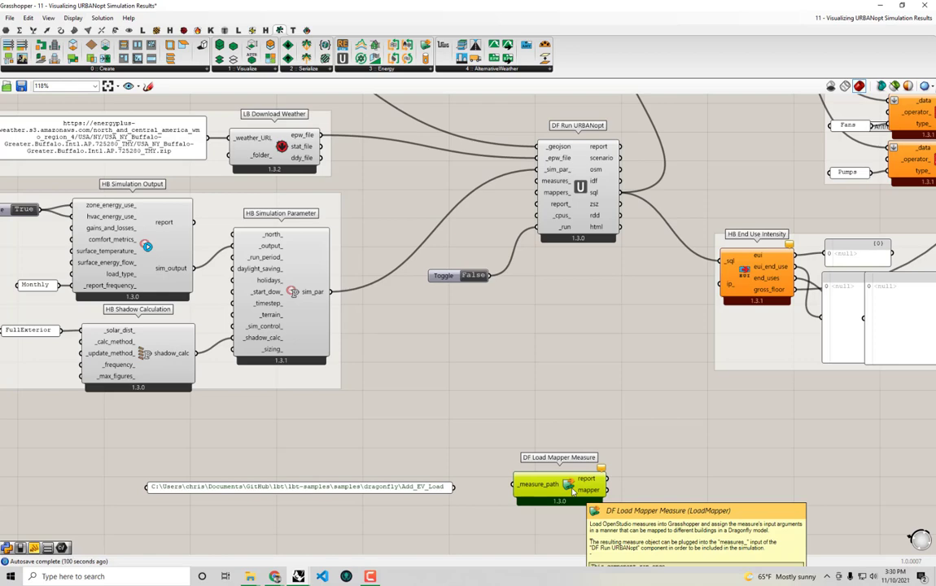
pyautogui.moveTo(572, 491); pyautogui.dragTo(569, 459, button='right')
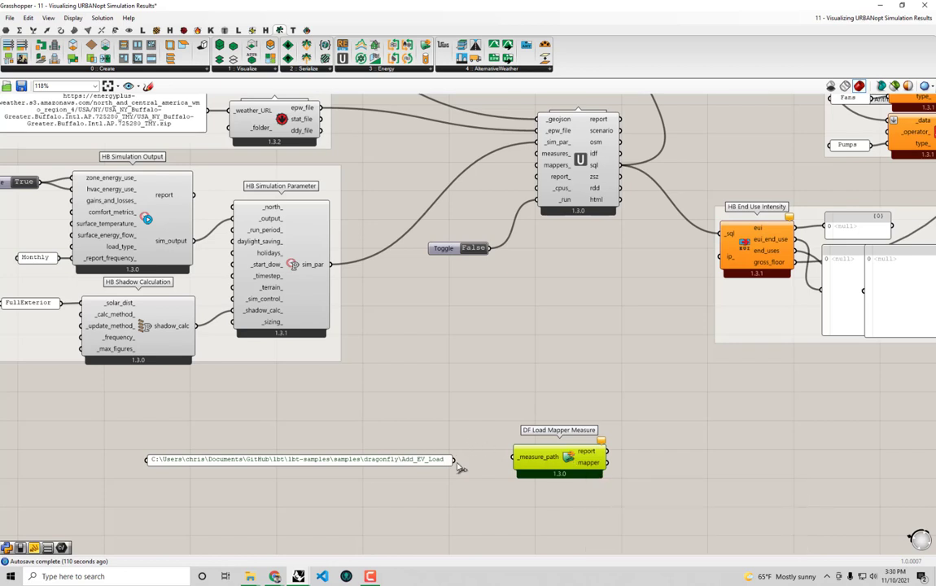
# - Connect the path panel to the _measure_path input of DF Load Mapper Measure and check its _chg_station_type options
pyautogui.moveTo(455, 460); pyautogui.dragTo(514, 457)
pyautogui.moveTo(583, 473); pyautogui.dragTo(593, 421, button='right')
pyautogui.moveTo(593, 421); pyautogui.dragTo(579, 454)
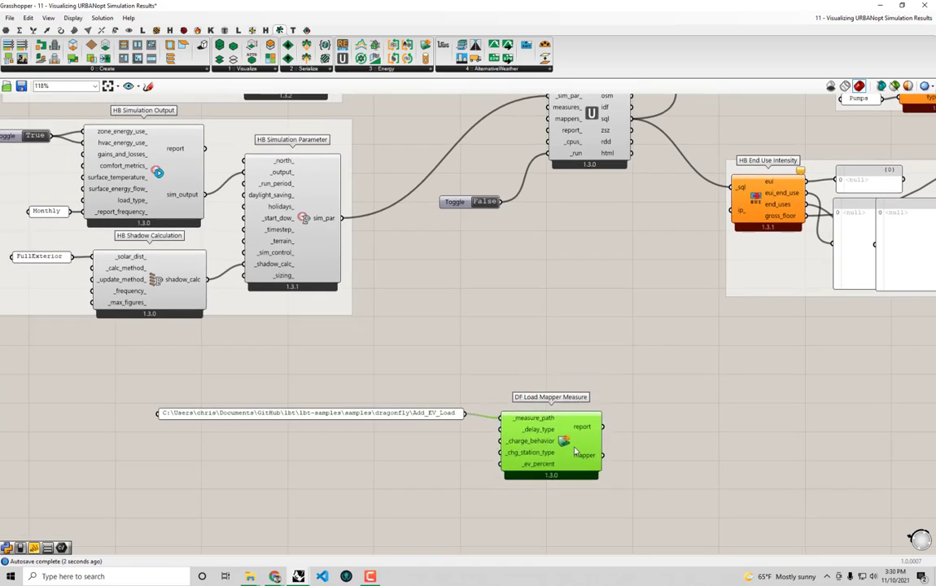
pyautogui.scroll(1, 537, 457)
pyautogui.moveTo(530, 457)
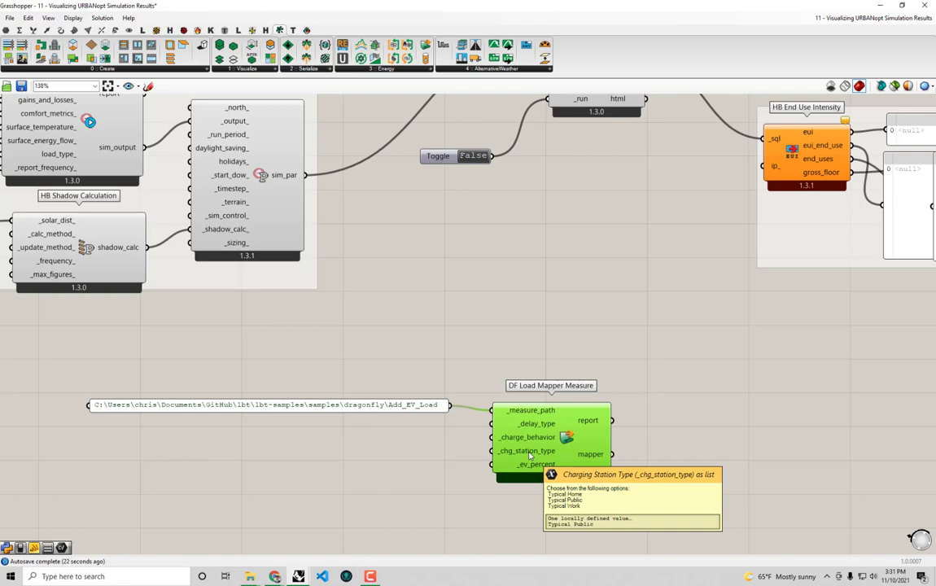
# - Examine the HB Building Programs feeding the Merge component, from MidriseApartment and StripMall through Outpatient, MediumOffice and FullServiceRestaurant
pyautogui.scroll(-5, 530, 457)
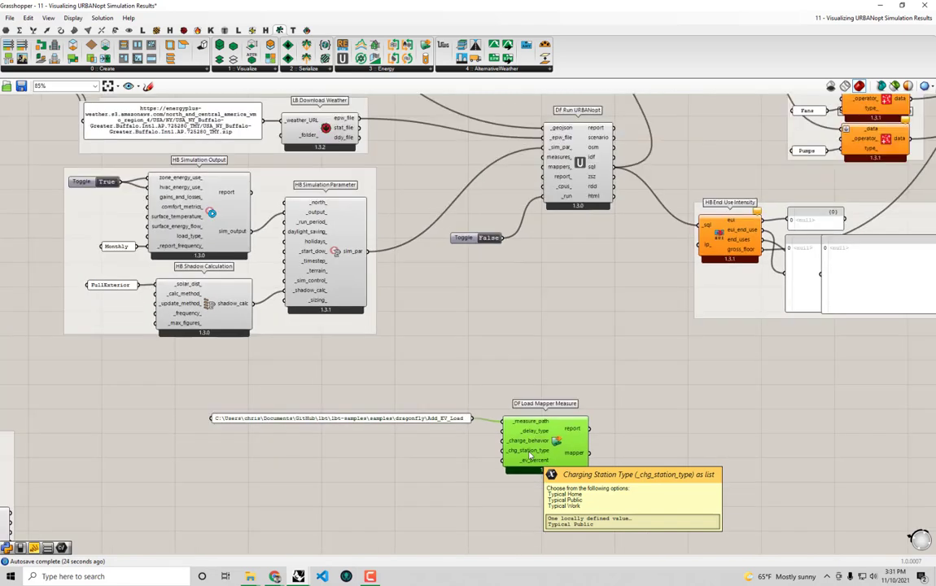
pyautogui.scroll(-3, 664, 431)
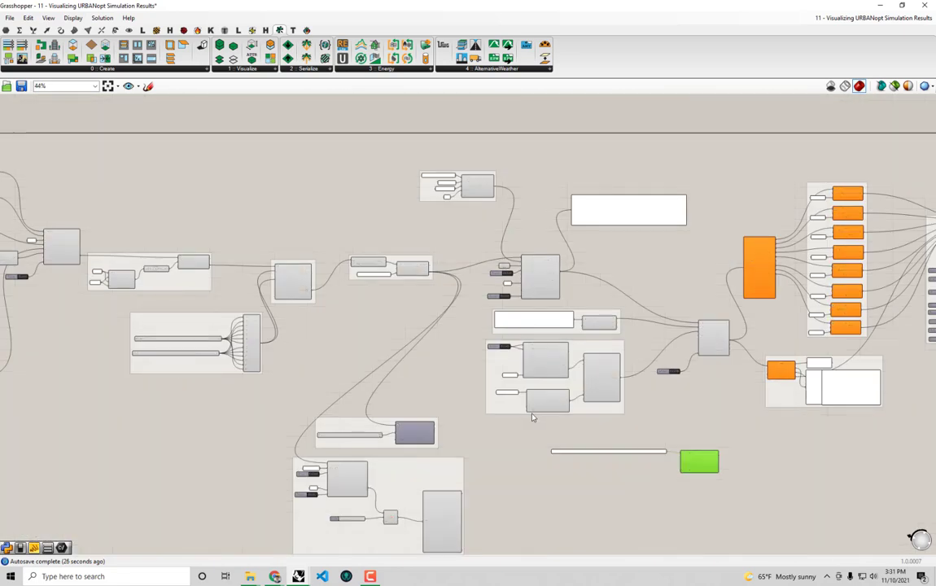
pyautogui.moveTo(365, 397); pyautogui.dragTo(627, 386, button='right')
pyautogui.scroll(1, 275, 345)
pyautogui.scroll(4, 265, 331)
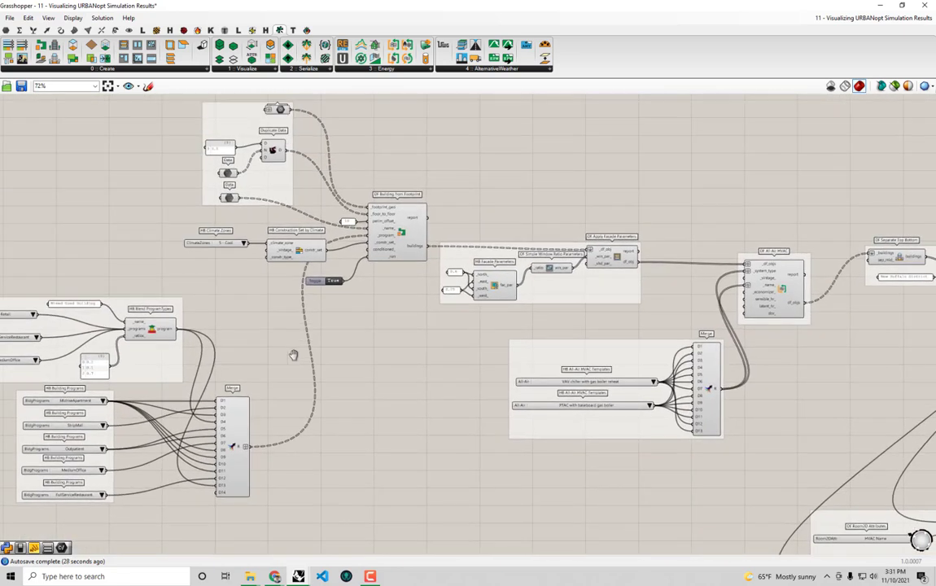
pyautogui.click(162, 366)
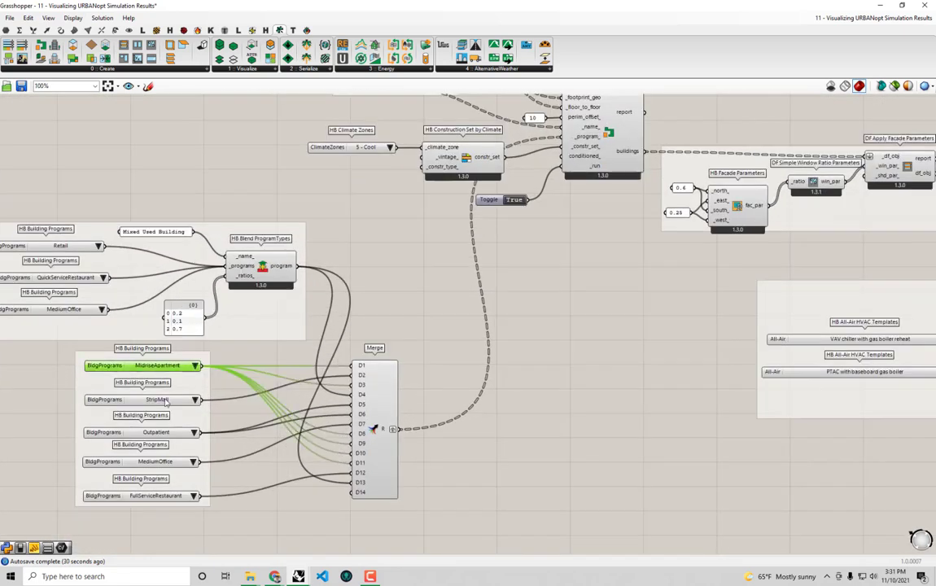
pyautogui.click(164, 400)
pyautogui.click(165, 368)
pyautogui.click(158, 400)
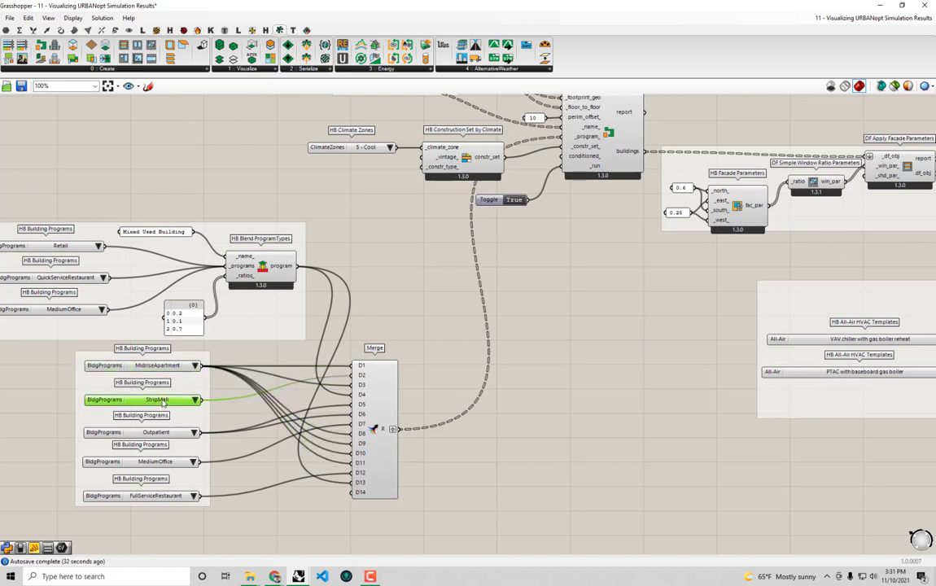
pyautogui.click(158, 433)
pyautogui.click(159, 462)
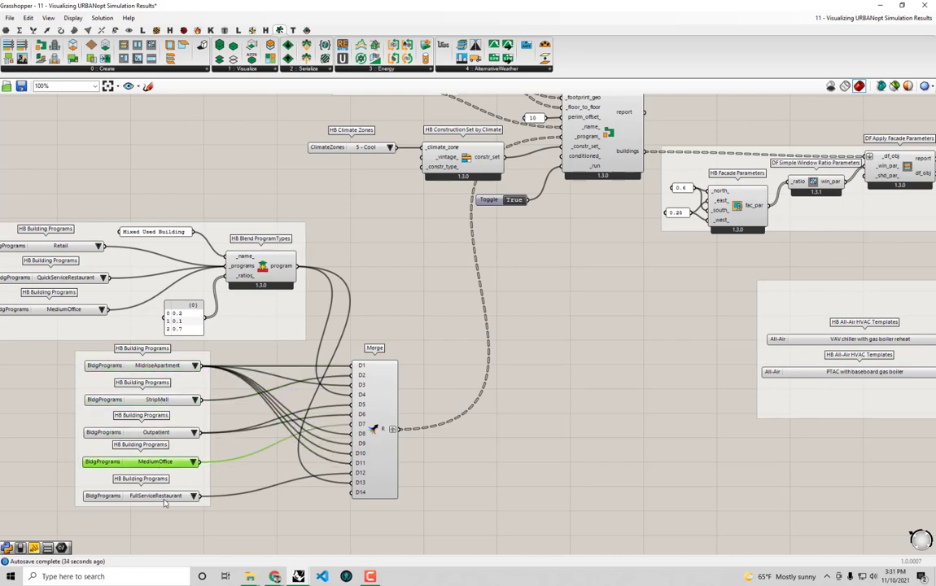
pyautogui.click(159, 496)
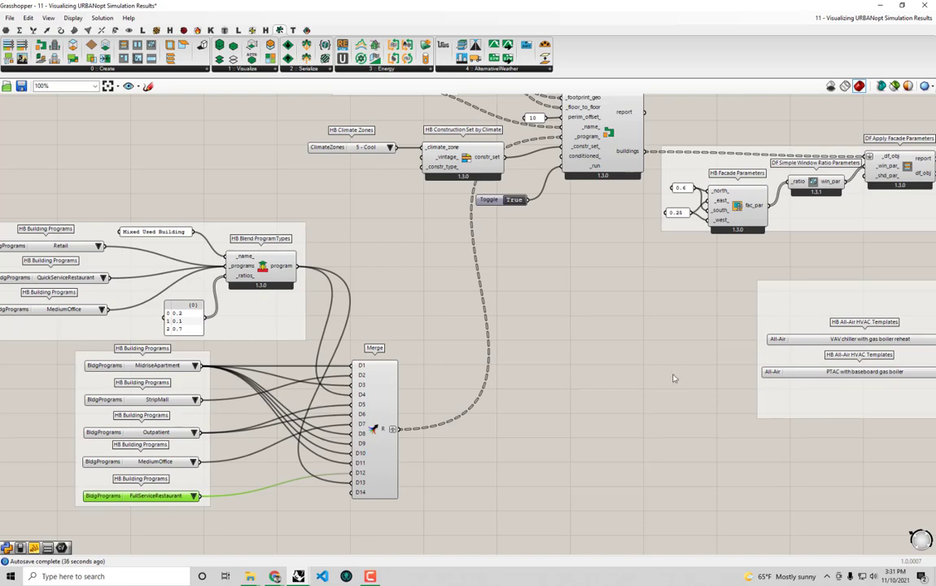
pyautogui.moveTo(673, 371); pyautogui.dragTo(563, 378, button='right')
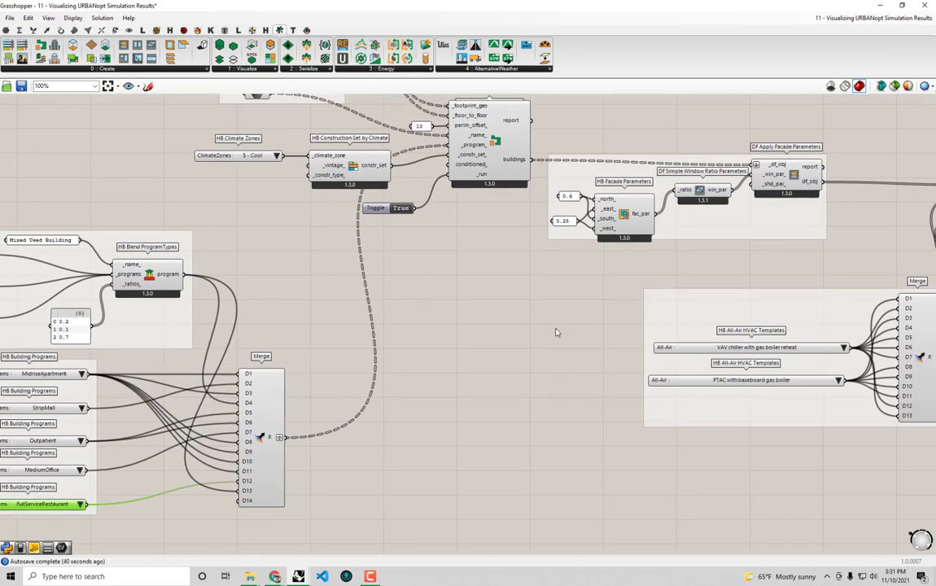
# - Return to the DF Load Mapper Measure component and check the description of its _ev_percent input
pyautogui.scroll(-2, 557, 332)
pyautogui.moveTo(782, 367); pyautogui.dragTo(553, 327, button='right')
pyautogui.moveTo(749, 343)
pyautogui.mouseDown(button='right')
pyautogui.moveTo(591, 328)
pyautogui.moveTo(460, 332)
pyautogui.mouseUp(button='right')
pyautogui.moveTo(754, 442); pyautogui.dragTo(674, 392, button='right')
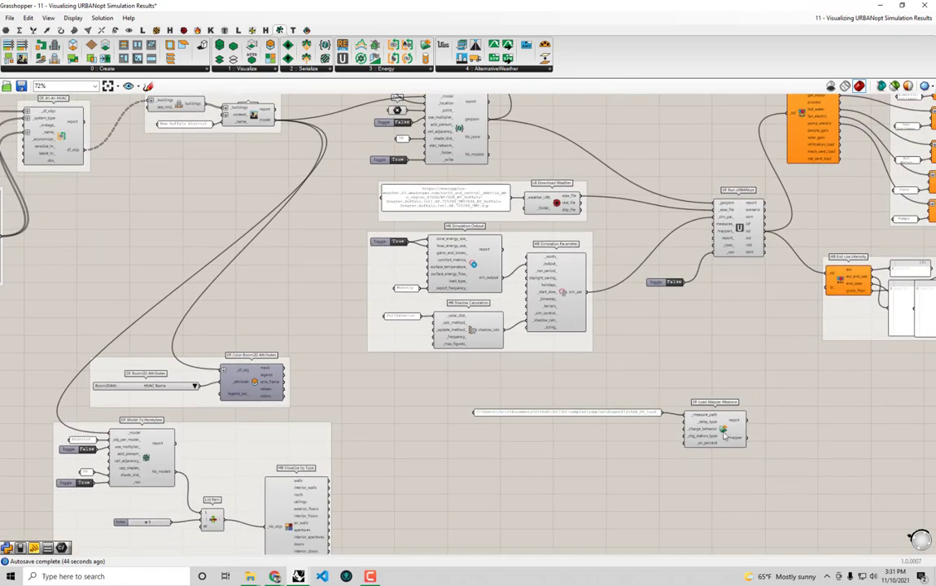
pyautogui.scroll(1, 723, 449)
pyautogui.moveTo(717, 452); pyautogui.dragTo(561, 403, button='right')
pyautogui.scroll(2, 556, 395)
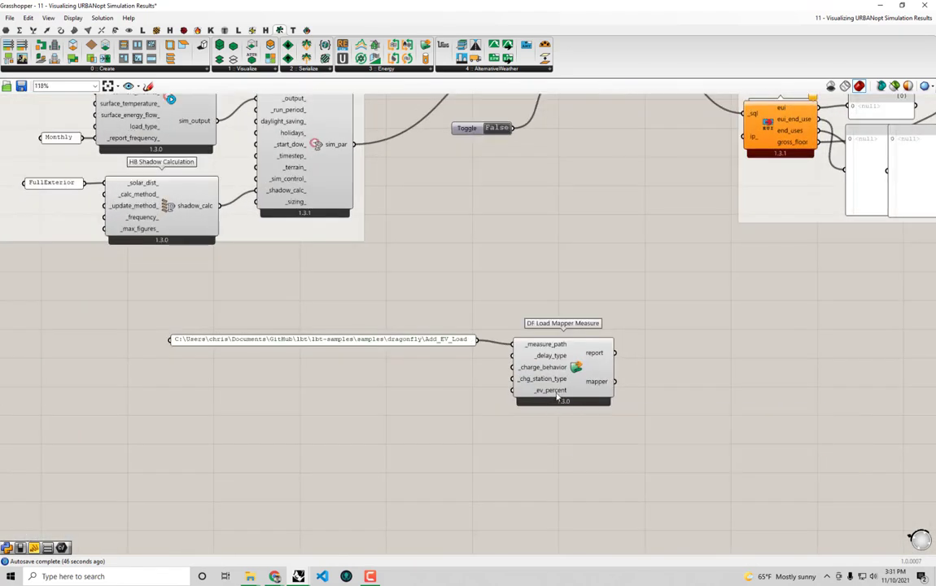
pyautogui.moveTo(558, 396)
pyautogui.scroll(1, 558, 398)
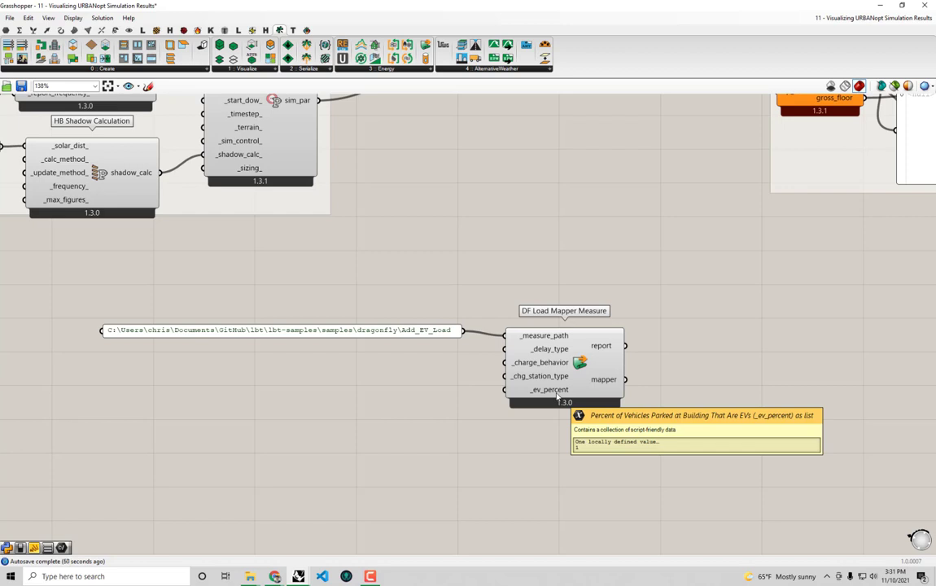
# - Create a panel containing 50 and connect it to the _ev_percent input of DF Load Mapper Measure
pyautogui.moveTo(550, 391); pyautogui.dragTo(485, 373, button='right')
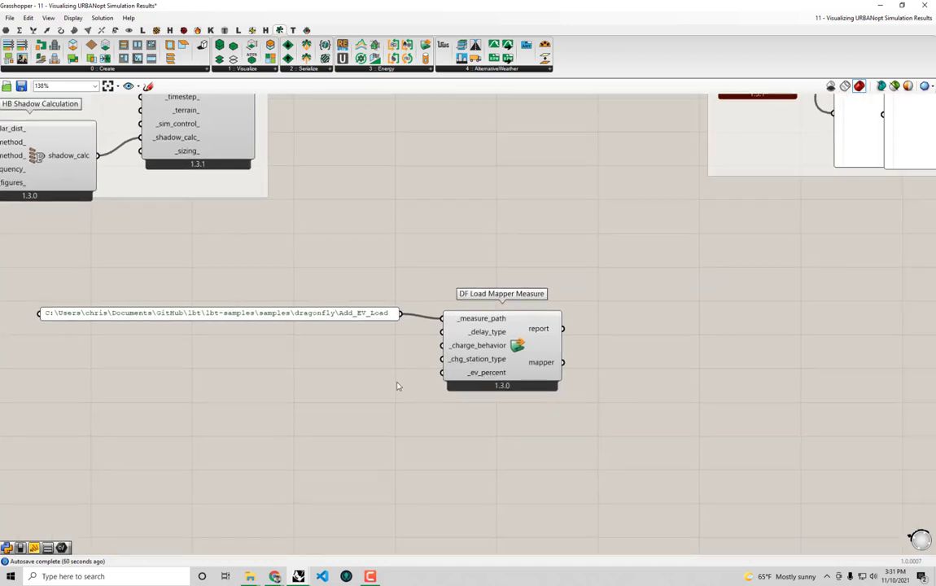
pyautogui.scroll(1, 397, 385)
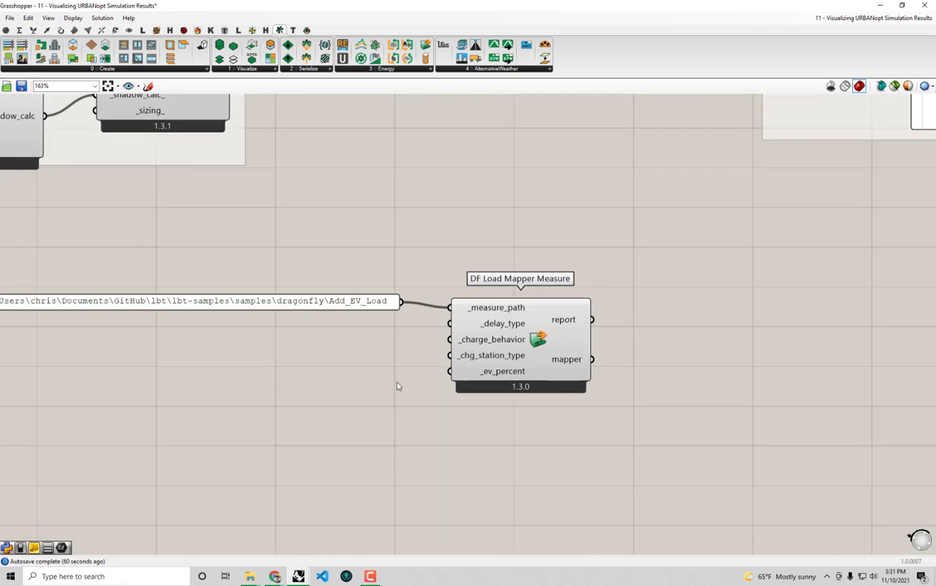
pyautogui.doubleClick(359, 399)
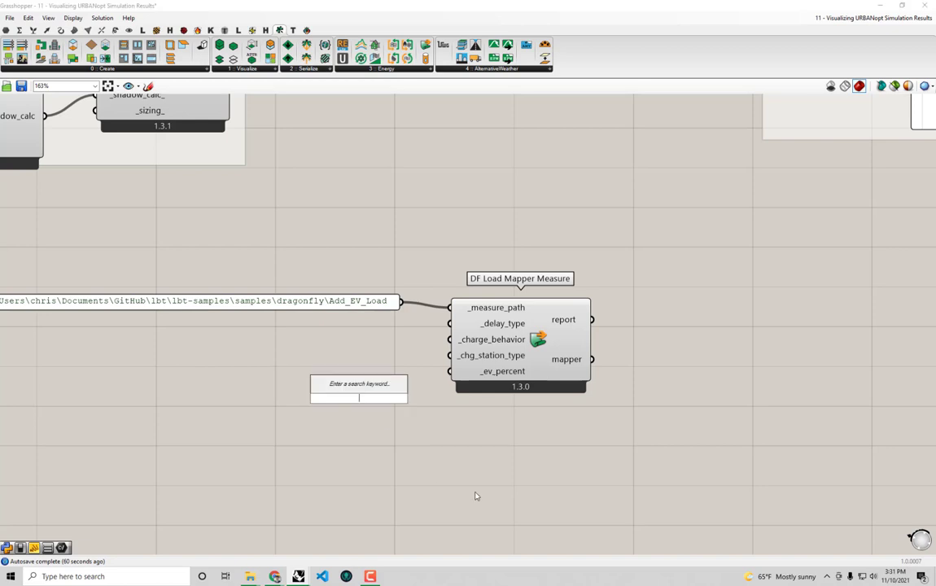
pyautogui.write('"50')
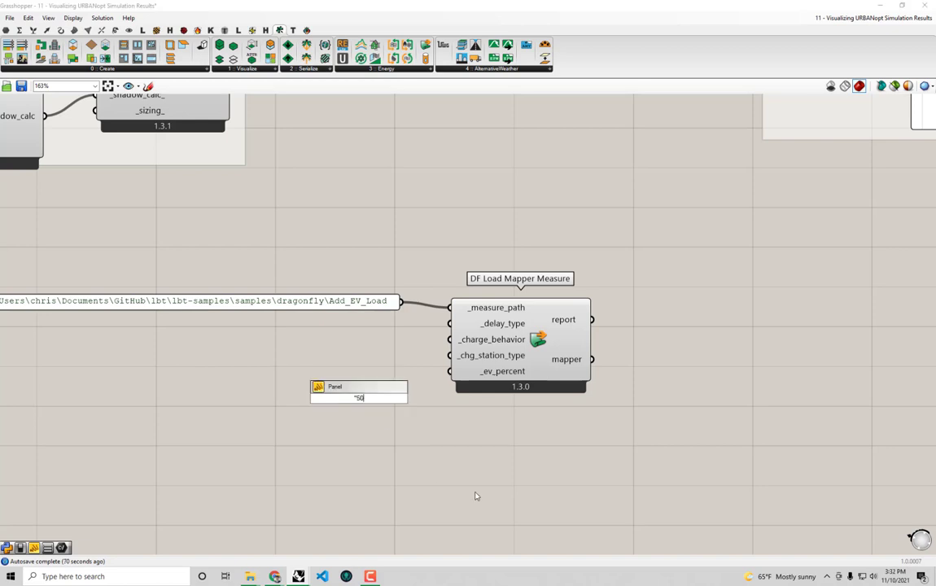
pyautogui.press('Return')
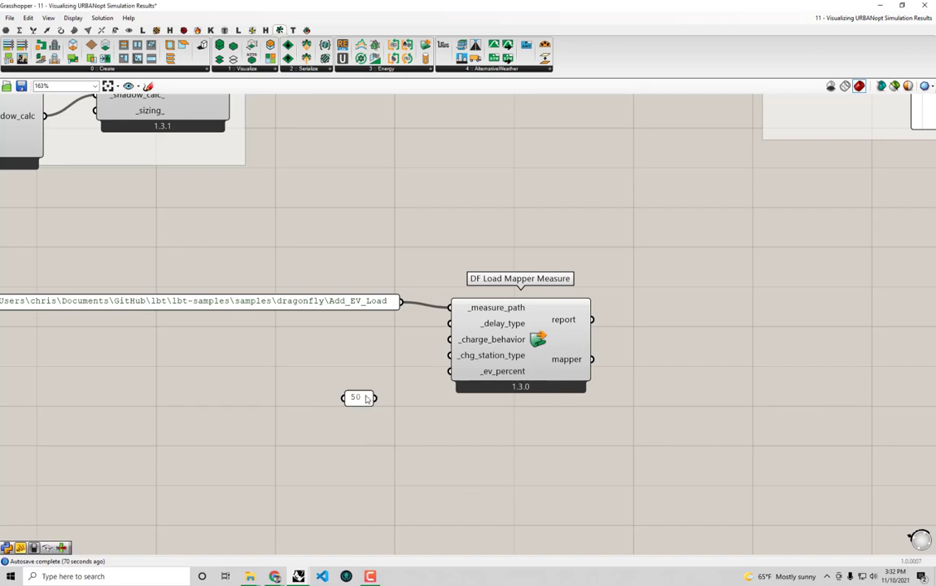
pyautogui.moveTo(363, 399); pyautogui.dragTo(407, 405)
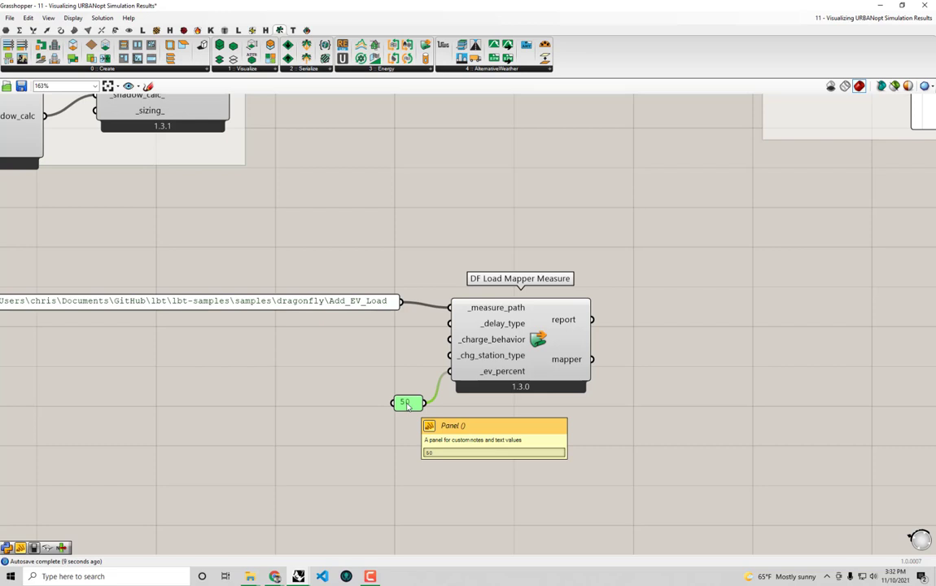
pyautogui.click(388, 372)
# - Check the _chg_station_type options, then add a panel above DF Separate Top Bottom and connect its buildings output to it
pyautogui.moveTo(473, 357)
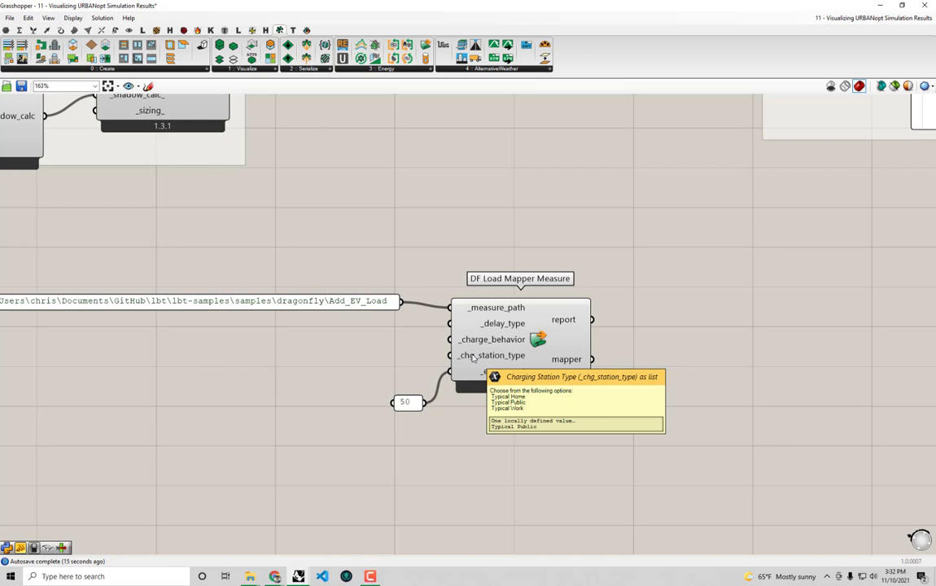
pyautogui.scroll(-2, 473, 358)
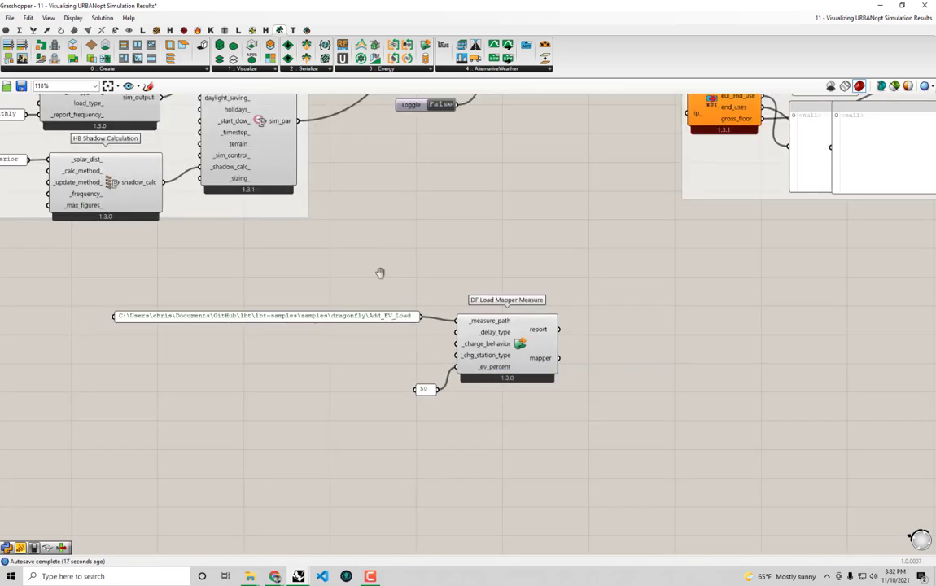
pyautogui.moveTo(381, 274); pyautogui.dragTo(474, 495, button='right')
pyautogui.moveTo(433, 322); pyautogui.dragTo(565, 494, button='right')
pyautogui.moveTo(407, 337); pyautogui.dragTo(675, 441, button='right')
pyautogui.moveTo(342, 347); pyautogui.dragTo(655, 374, button='right')
pyautogui.moveTo(349, 307); pyautogui.dragTo(359, 390, button='right')
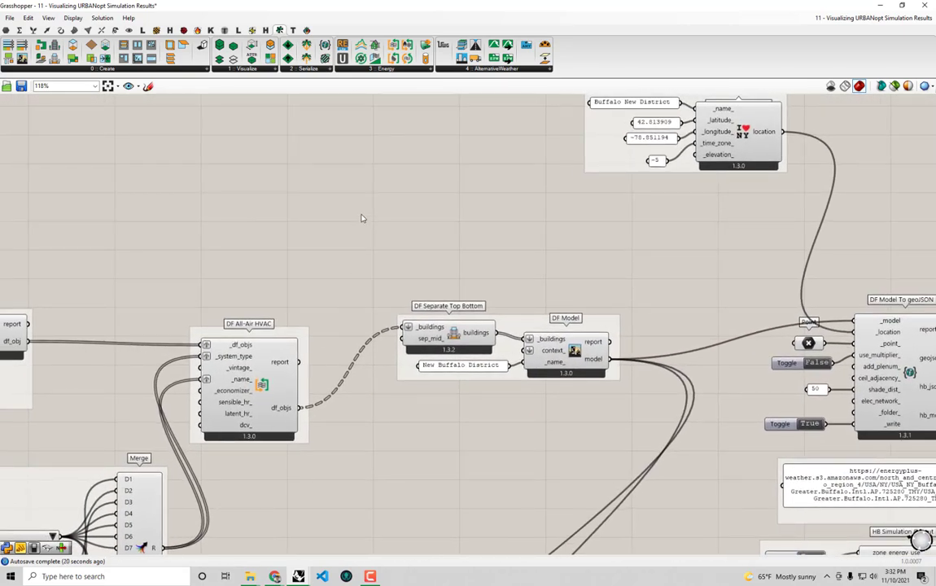
pyautogui.doubleClick(363, 216)
pyautogui.write('panel')
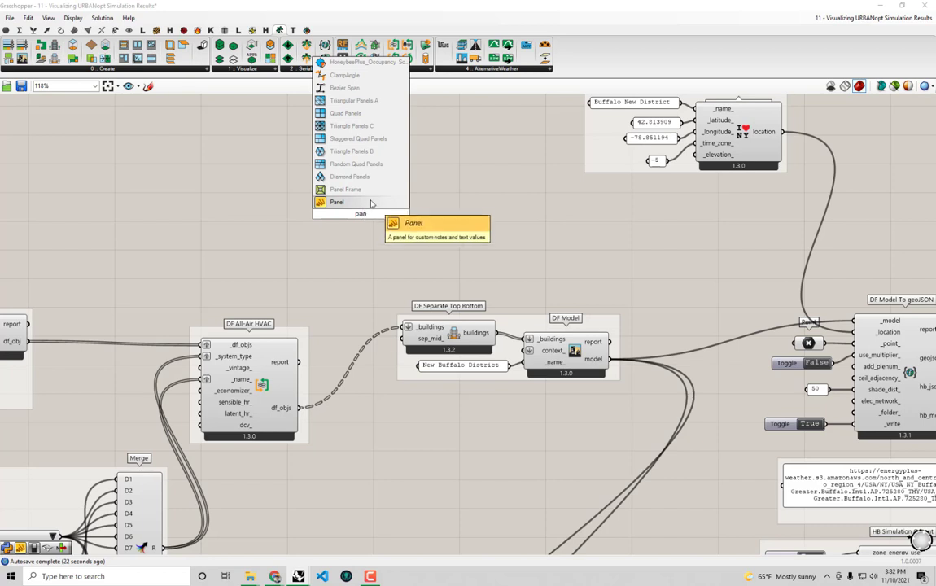
pyautogui.click(371, 203)
pyautogui.moveTo(373, 205); pyautogui.dragTo(428, 205)
pyautogui.moveTo(494, 332); pyautogui.dragTo(369, 212)
# - Reposition the buildings panel above the DF Separate Top Bottom group and enlarge it so the whole building list fits
pyautogui.moveTo(404, 212); pyautogui.dragTo(456, 255, button='right')
pyautogui.moveTo(456, 256); pyautogui.dragTo(421, 200)
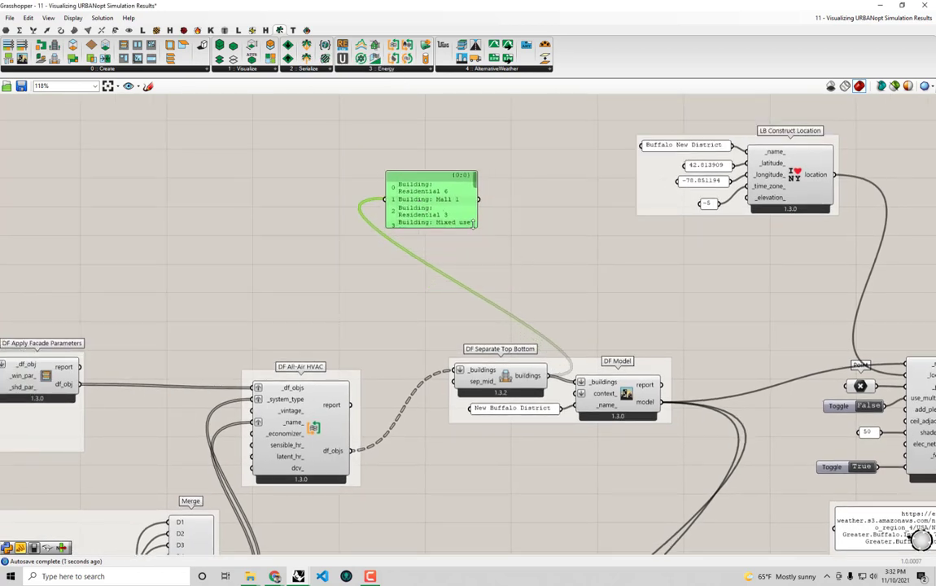
pyautogui.moveTo(478, 235); pyautogui.dragTo(541, 331)
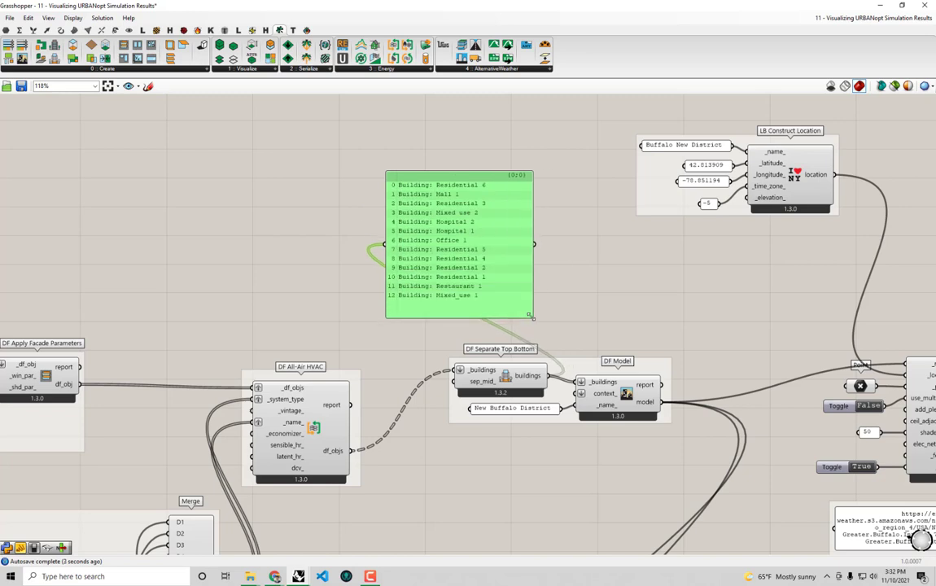
pyautogui.scroll(1, 483, 177)
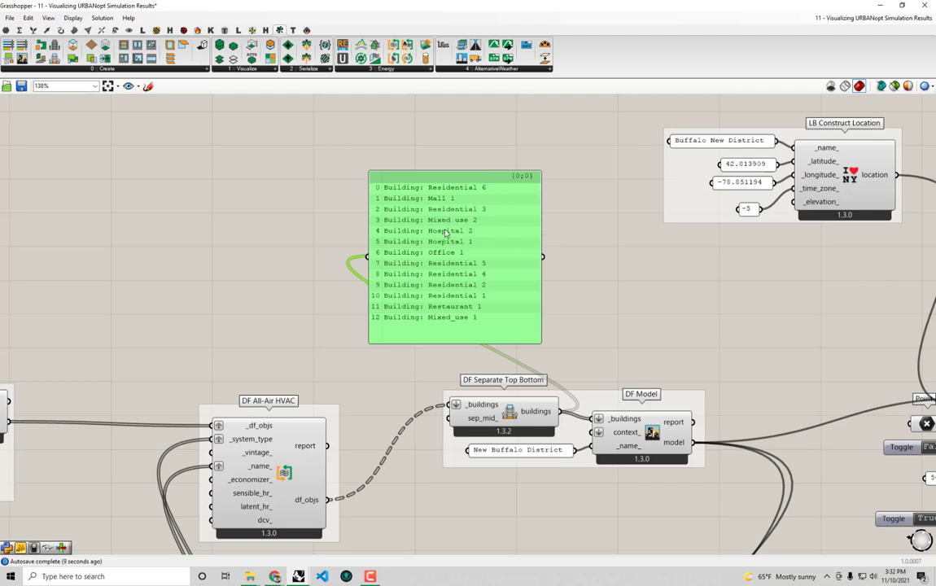
pyautogui.moveTo(395, 208); pyautogui.dragTo(353, 208)
# - Recheck the _chg_station_type options of DF Load Mapper Measure and create a panel reading Typical Home below the measure path panel
pyautogui.scroll(-2, 518, 282)
pyautogui.moveTo(897, 463); pyautogui.dragTo(479, 241, button='right')
pyautogui.moveTo(698, 378); pyautogui.dragTo(470, 142, button='right')
pyautogui.scroll(2, 587, 376)
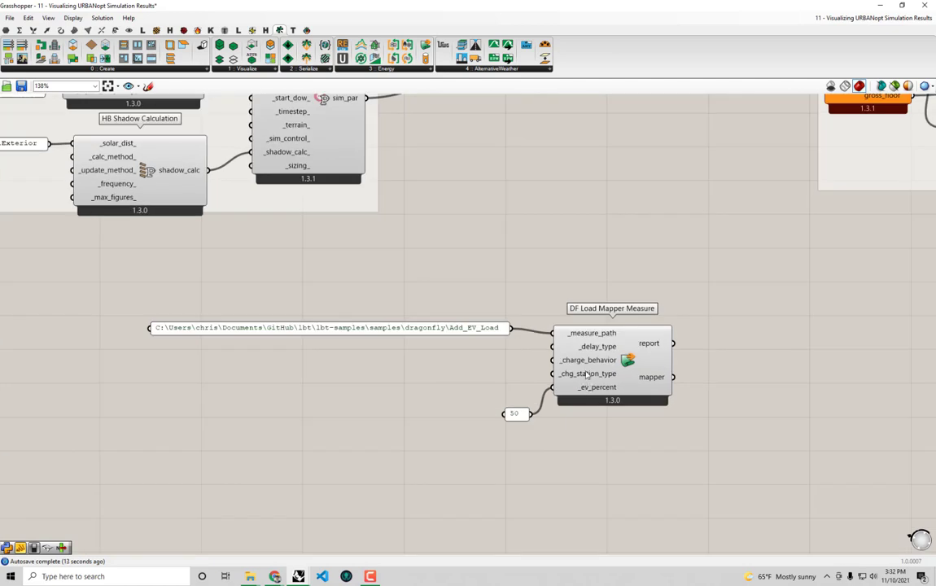
pyautogui.moveTo(586, 375)
pyautogui.moveTo(436, 429); pyautogui.dragTo(439, 408, button='right')
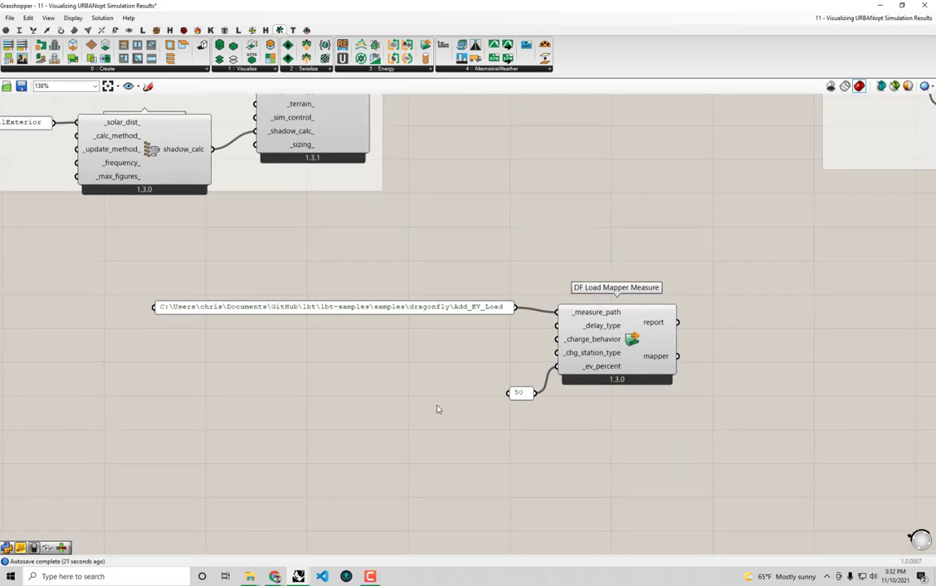
pyautogui.doubleClick(340, 394)
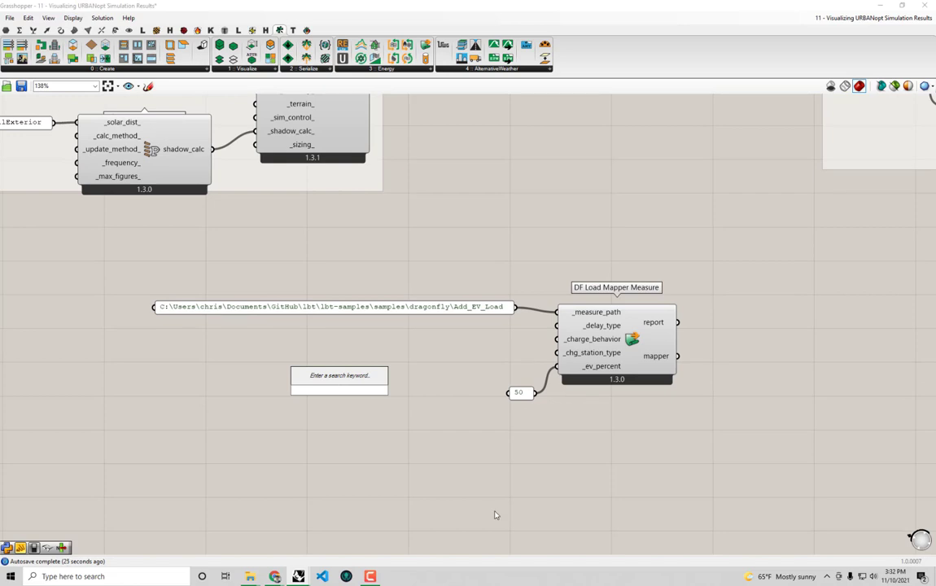
pyautogui.write('"Typ')
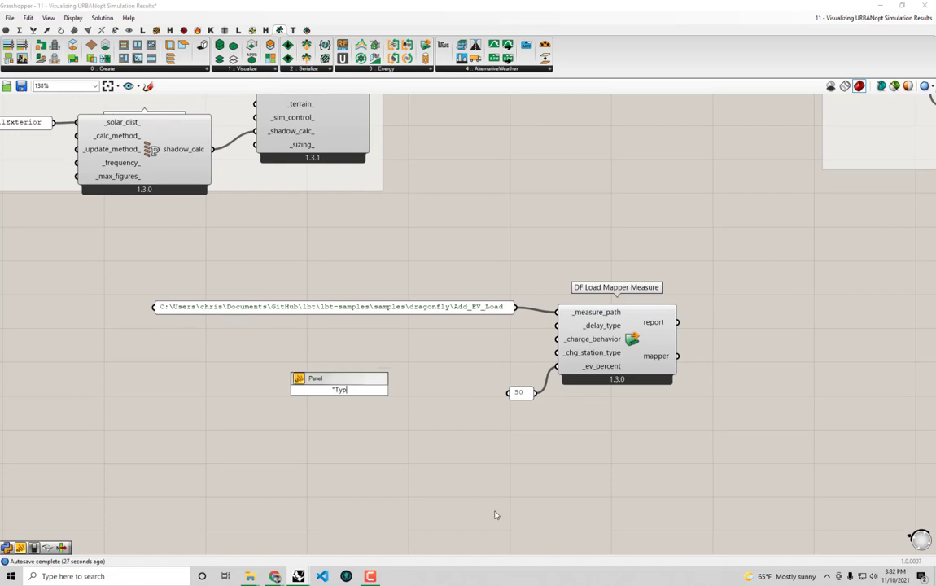
pyautogui.write('ical Home')
pyautogui.press('Return')
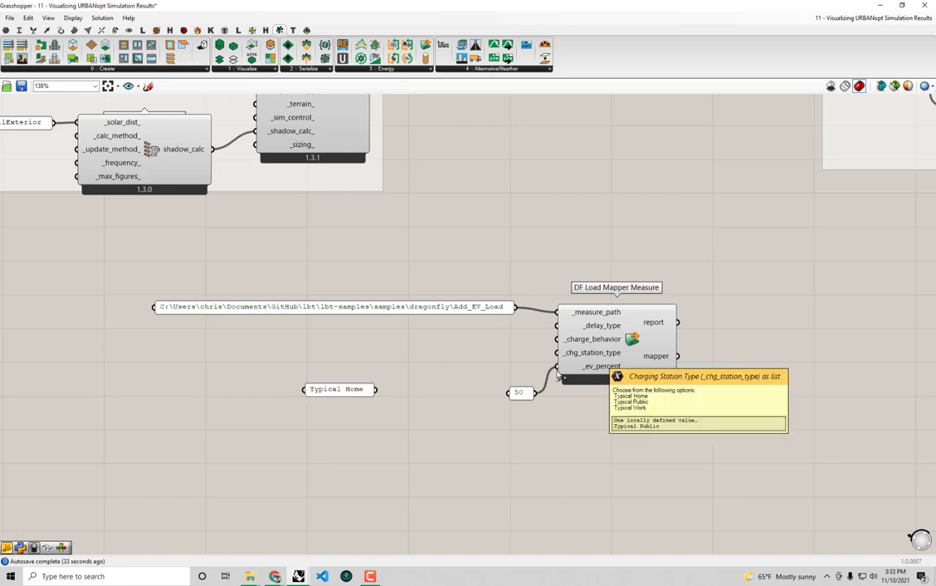
# - Enlarge the Typical Home panel and turn off Multiline Data so each line becomes a separate item
pyautogui.moveTo(368, 393); pyautogui.dragTo(440, 466)
pyautogui.rightClick(403, 443)
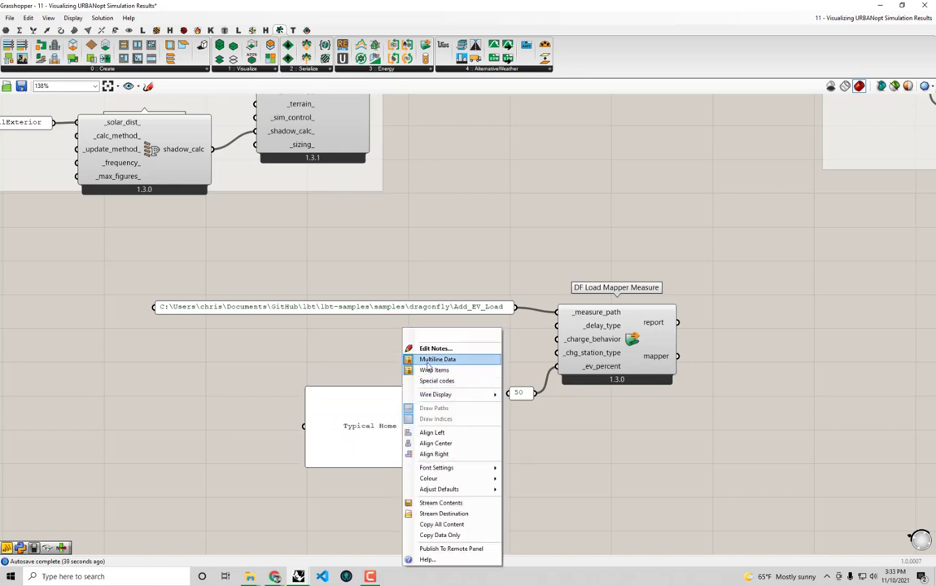
pyautogui.rightClick(376, 409)
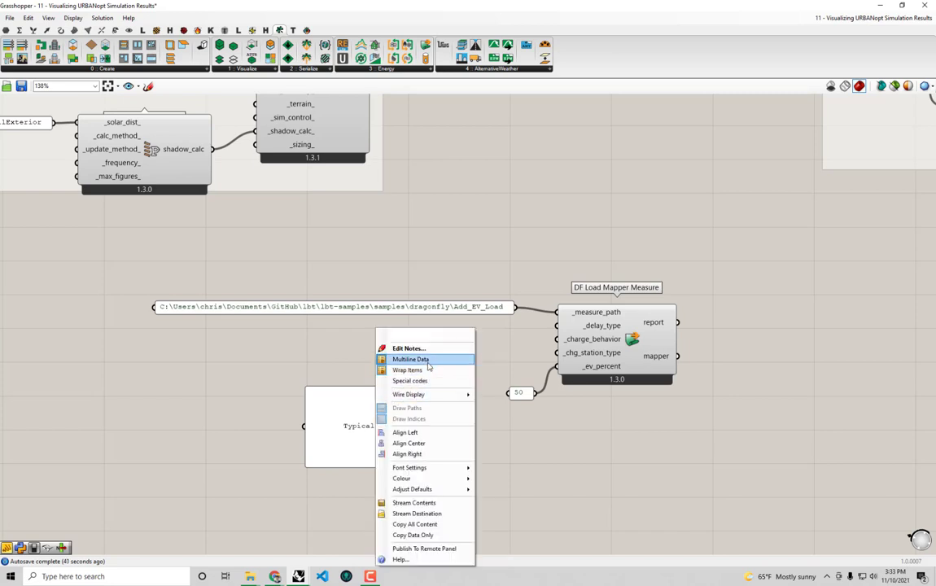
pyautogui.click(432, 359)
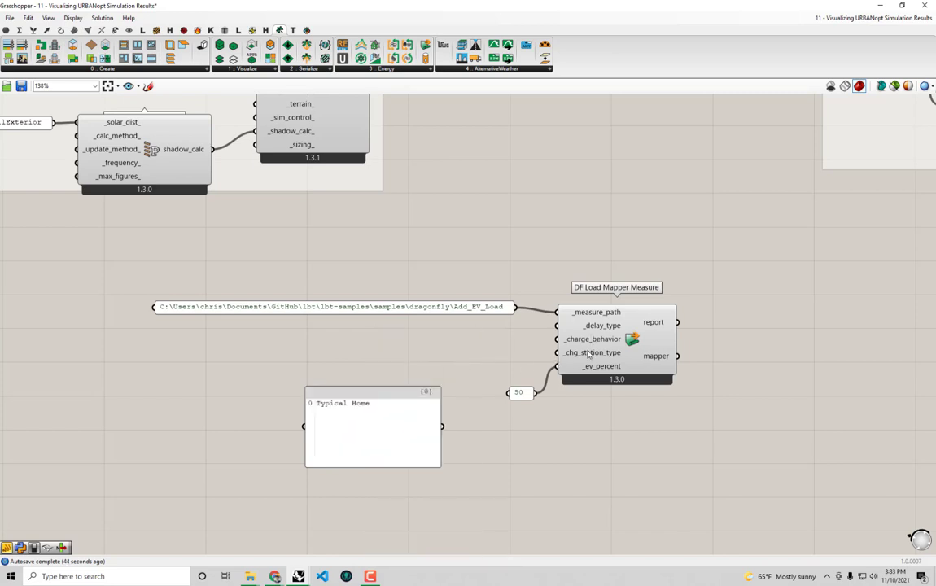
# - Add Typical Public and Typical Work as separate lines below Typical Home in the charging station panel
pyautogui.moveTo(589, 355)
pyautogui.doubleClick(410, 426)
pyautogui.click(409, 427)
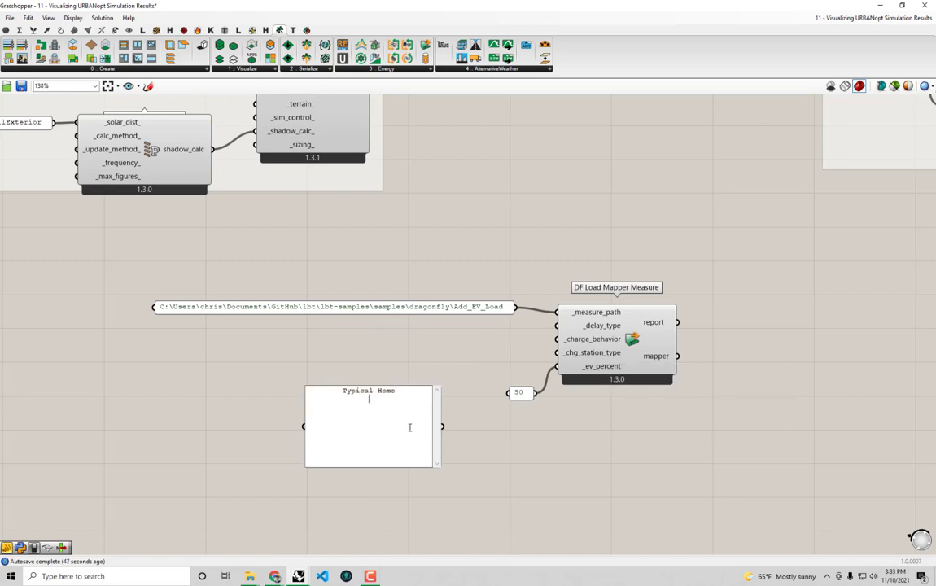
pyautogui.press('Return')
pyautogui.write('Typical Public')
pyautogui.press('Return')
pyautogui.write('Typical Work')
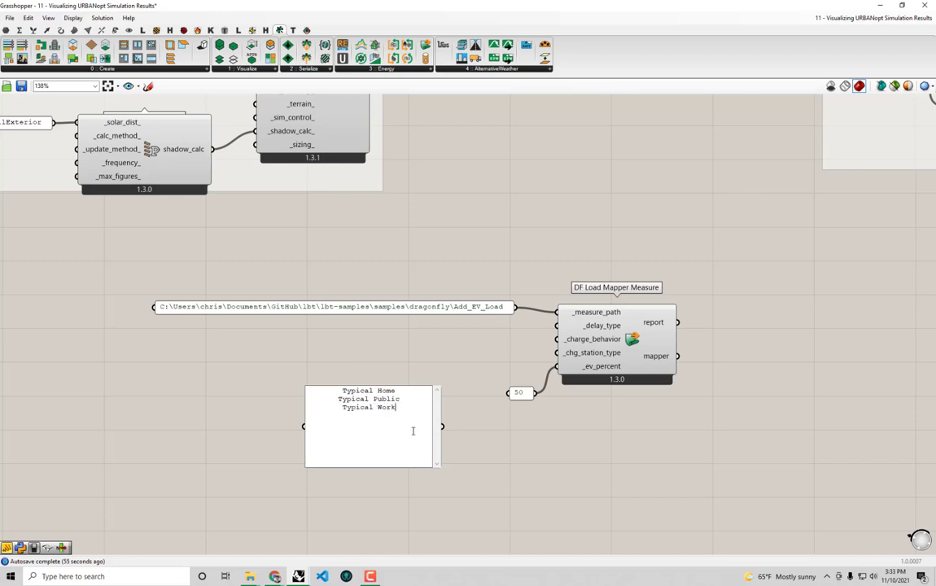
pyautogui.click(488, 441)
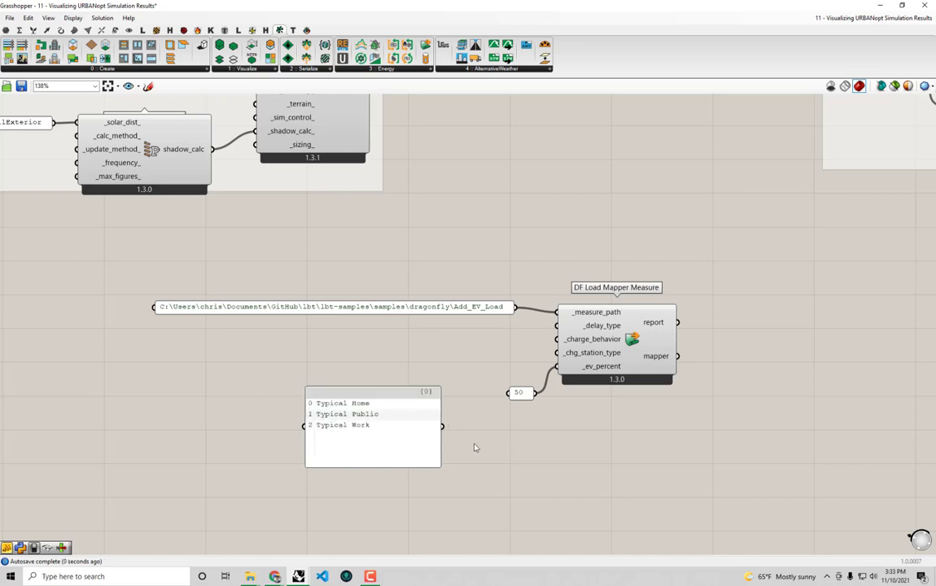
# - Move the charging station type panel up beside the building list panel near DF Separate Top Bottom
pyautogui.moveTo(475, 445); pyautogui.dragTo(660, 456, button='right')
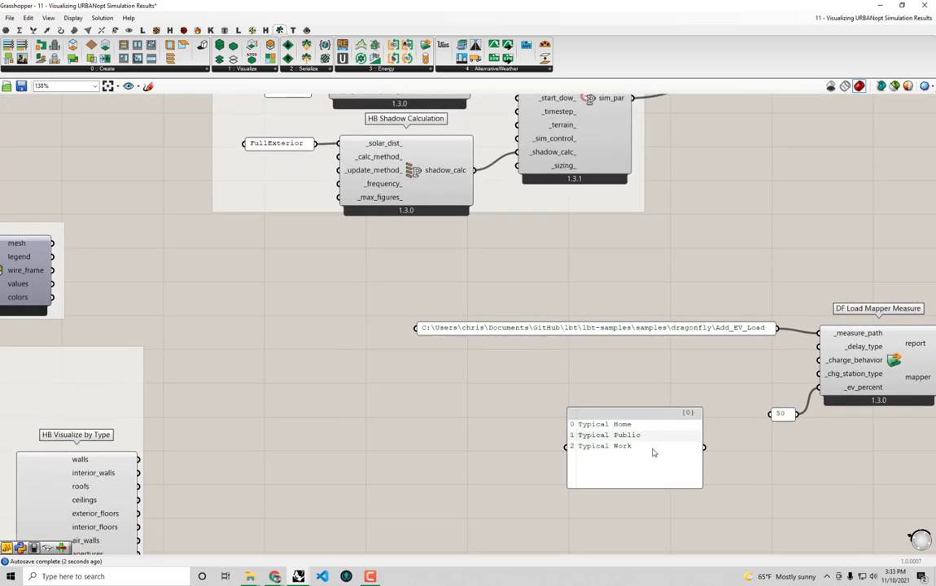
pyautogui.click(654, 449)
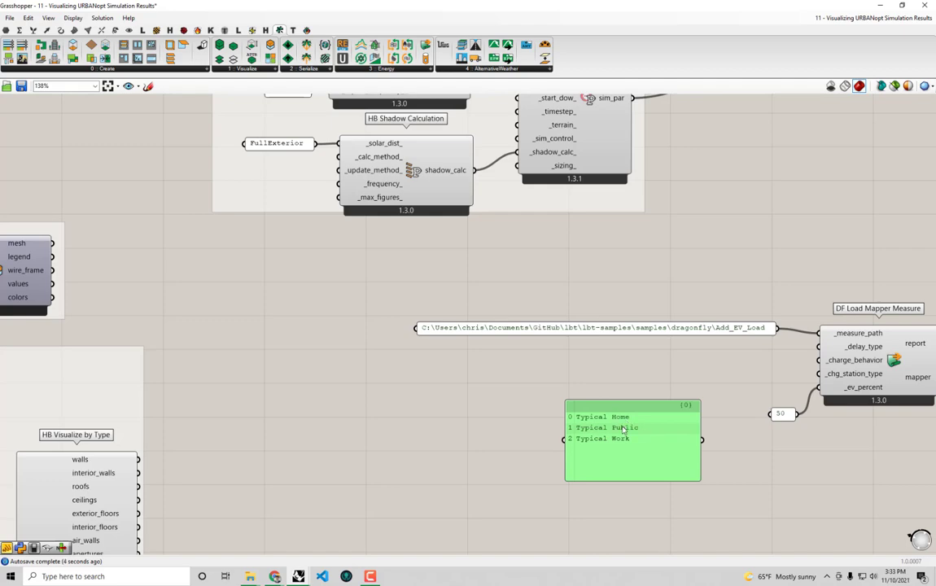
pyautogui.moveTo(675, 454); pyautogui.dragTo(420, 142)
pyautogui.scroll(-5, 686, 469)
pyautogui.scroll(-2, 687, 469)
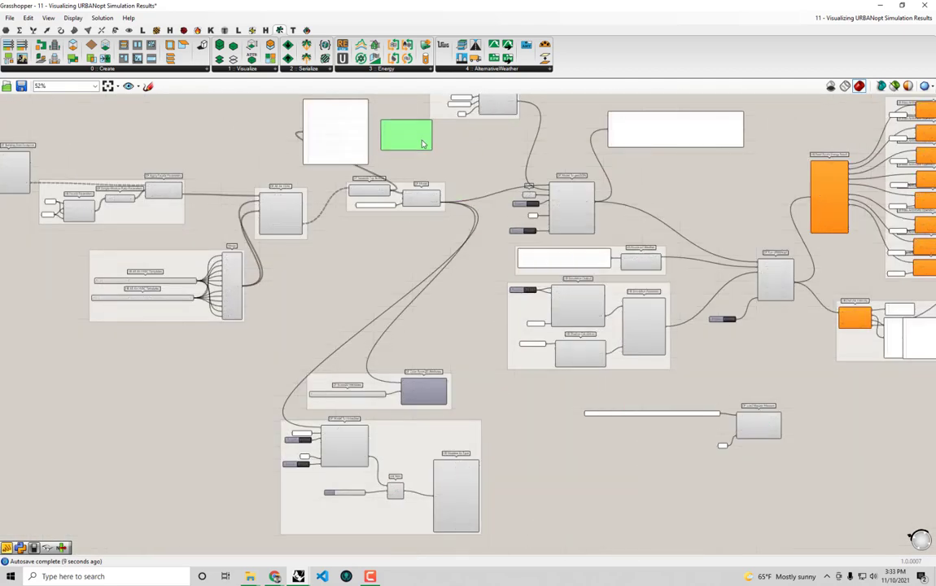
pyautogui.moveTo(471, 167); pyautogui.dragTo(507, 246, button='right')
pyautogui.scroll(5, 507, 246)
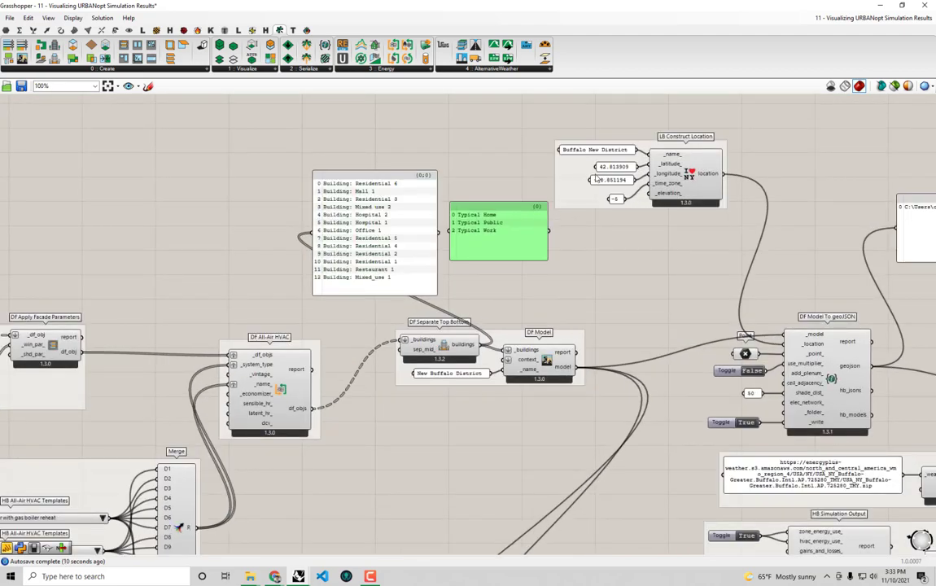
pyautogui.click(605, 172)
pyautogui.moveTo(605, 172); pyautogui.dragTo(643, 177)
pyautogui.scroll(1, 517, 194)
pyautogui.moveTo(496, 249); pyautogui.dragTo(512, 207)
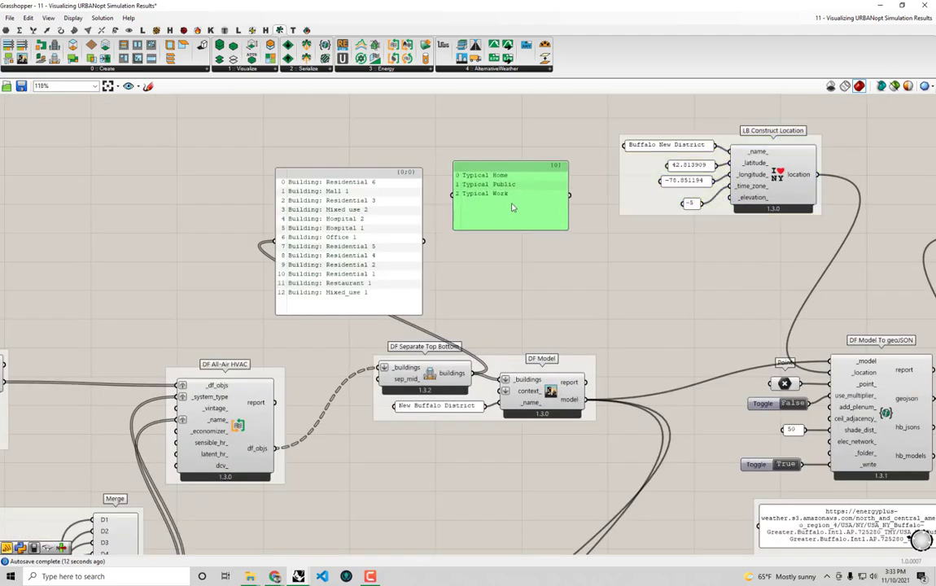
# - Enlarge the charging station type panel to match the building list panel's height and align the two side by side
pyautogui.scroll(1, 397, 238)
pyautogui.moveTo(385, 252); pyautogui.dragTo(373, 242)
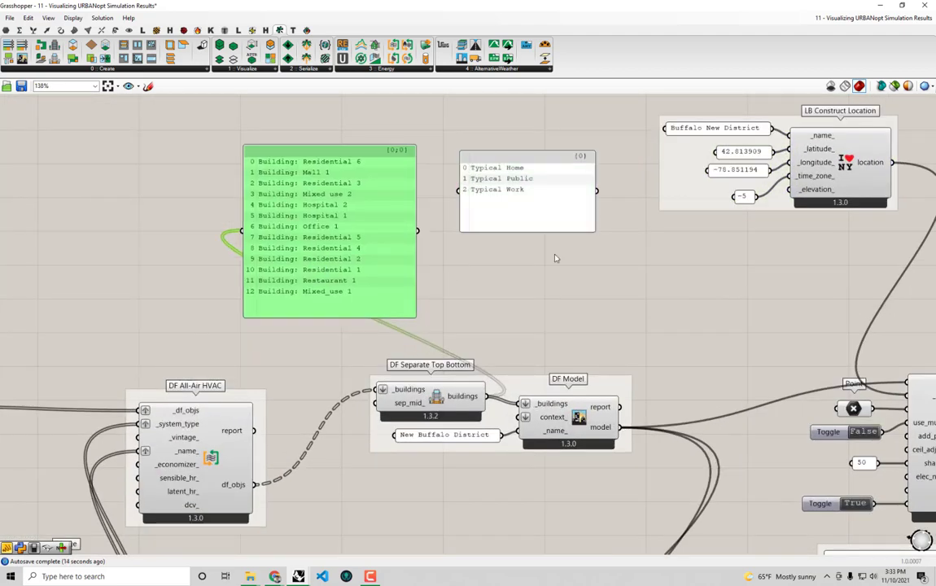
pyautogui.moveTo(595, 231); pyautogui.dragTo(644, 327)
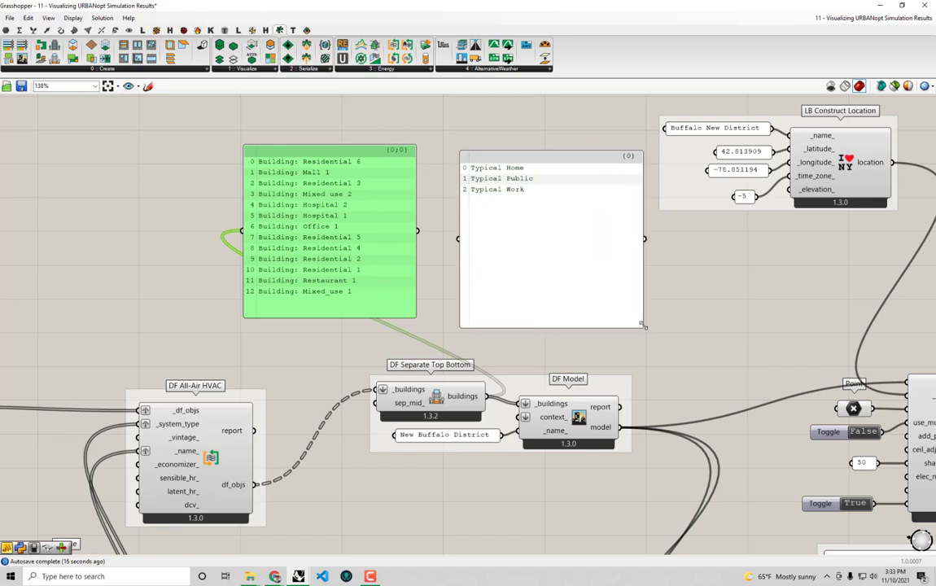
pyautogui.moveTo(601, 287); pyautogui.dragTo(577, 278)
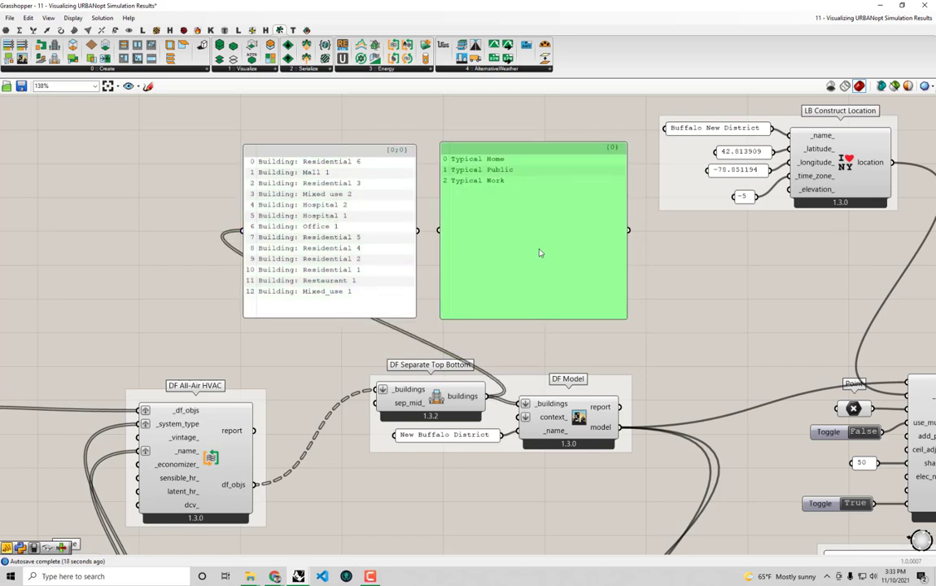
# - In the charging station type panel, insert a copied Typical Home line between Typical Public and Typical Work
pyautogui.doubleClick(539, 254)
pyautogui.click(558, 212)
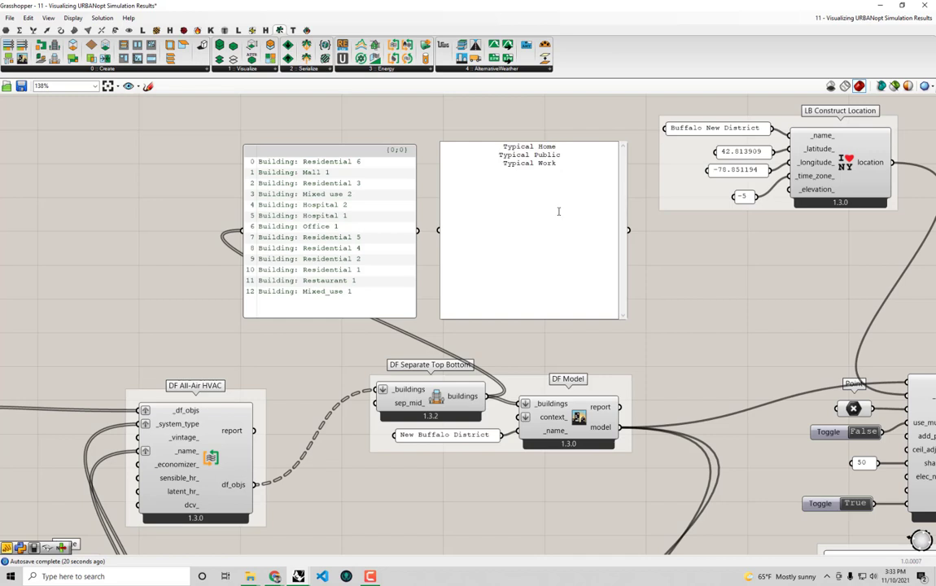
pyautogui.click(526, 147)
pyautogui.moveTo(570, 146); pyautogui.dragTo(502, 146)
pyautogui.hotkey('ctrl', 'c')
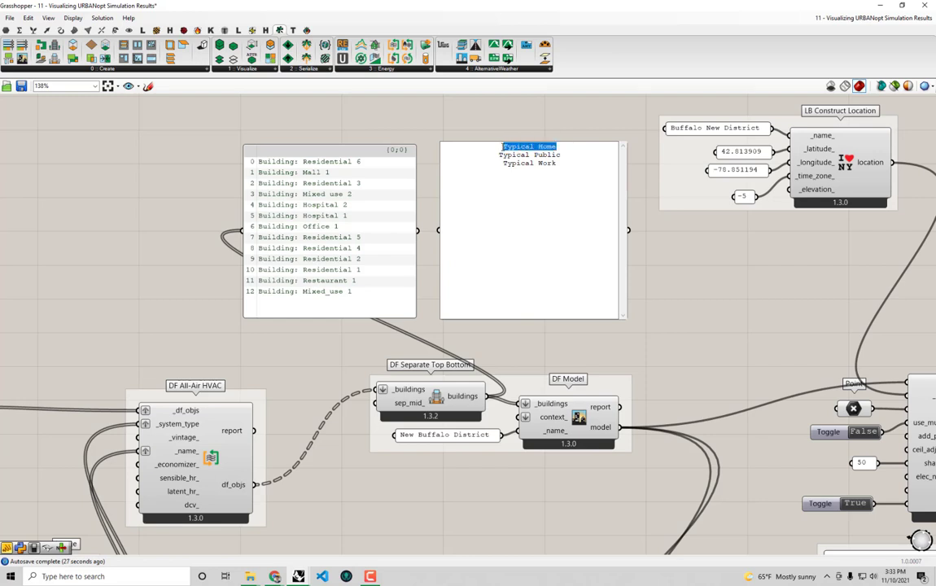
pyautogui.click(573, 155)
pyautogui.press('Return')
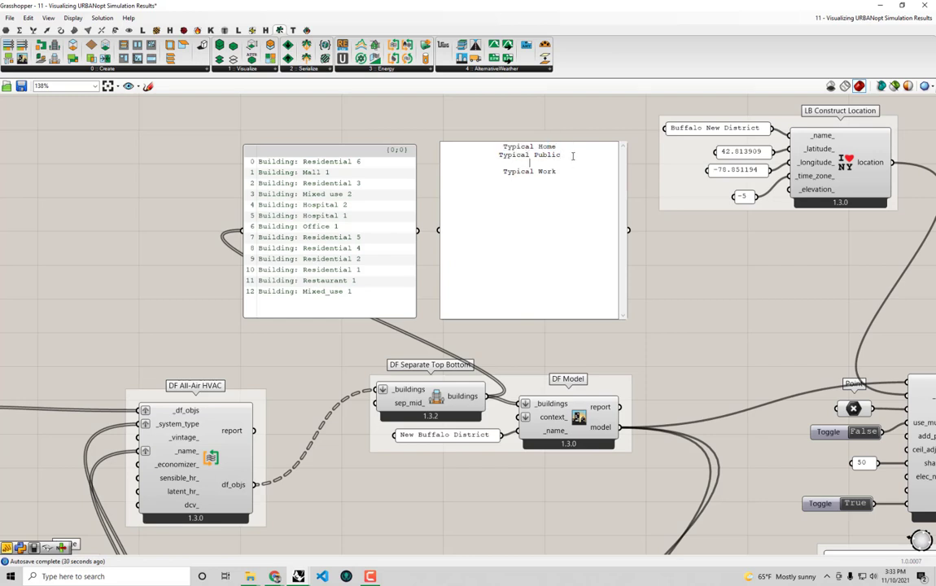
pyautogui.hotkey('ctrl', 'v')
# - Add three copied Typical Public lines after the second Typical Home, matching Mixed use 2, Hospital 2 and Hospital 1
pyautogui.moveTo(571, 157); pyautogui.dragTo(481, 157)
pyautogui.hotkey('ctrl', 'c')
pyautogui.click(564, 162)
pyautogui.press('Return')
pyautogui.hotkey('ctrl', 'v')
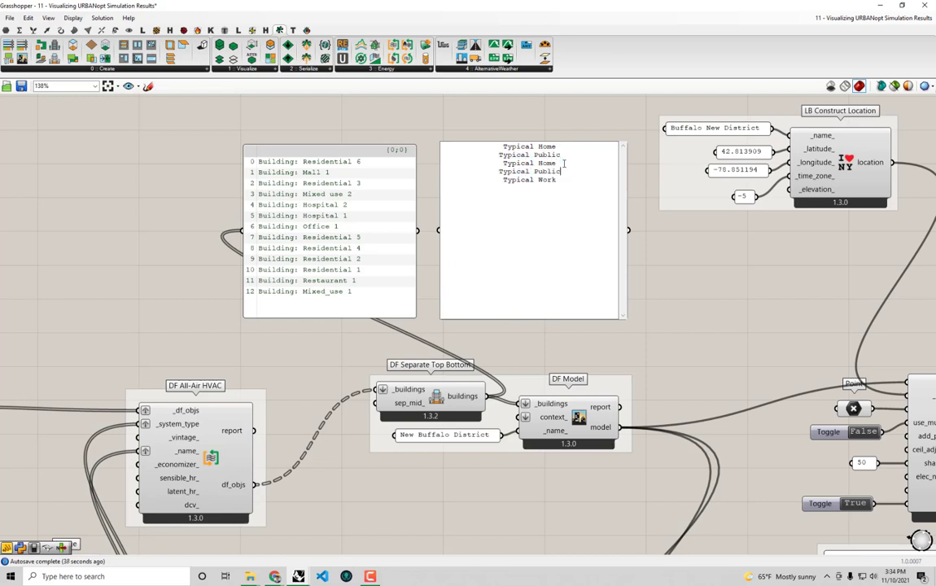
pyautogui.press('Return')
pyautogui.hotkey('ctrl', 'v')
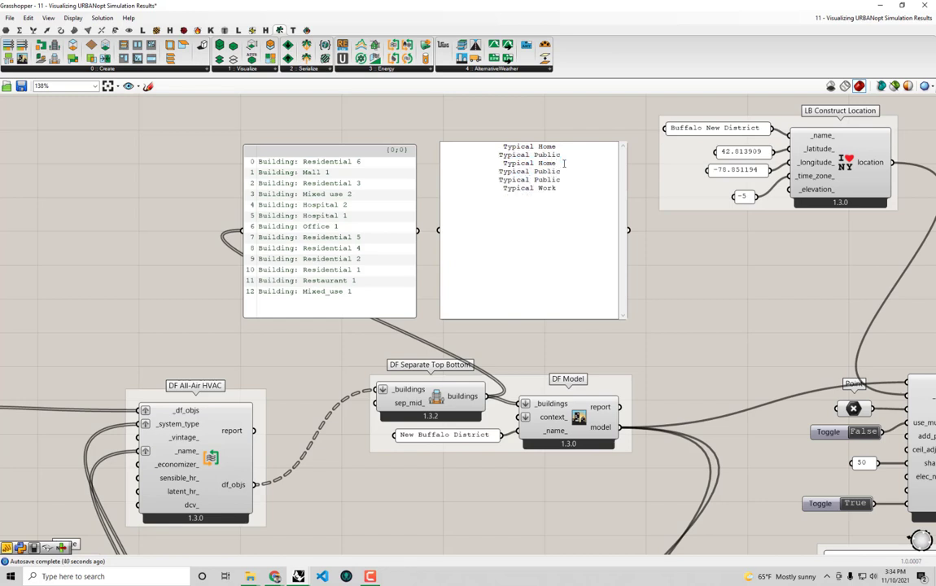
pyautogui.press('Return')
pyautogui.hotkey('ctrl', 'v')
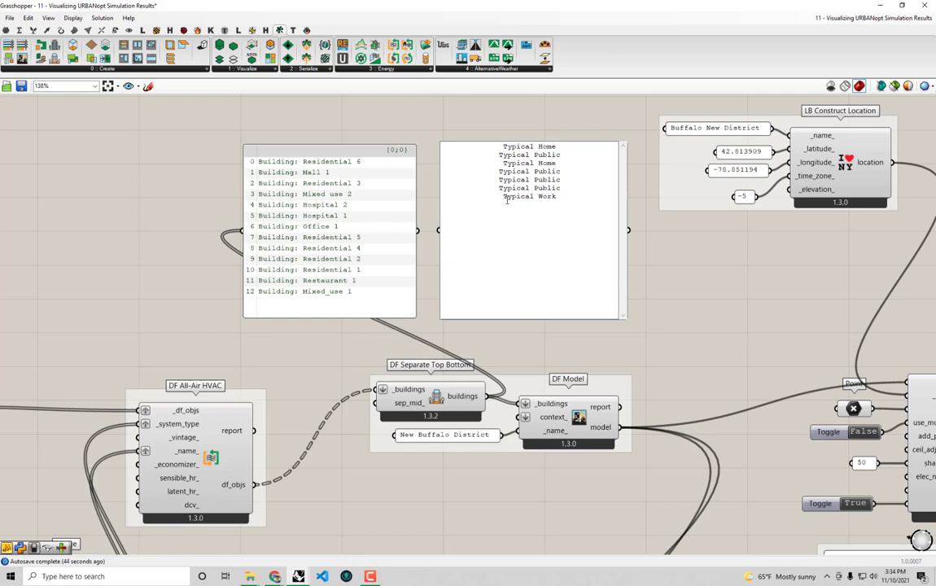
# - Append four copied Typical Home lines below Typical Work for Residential 5, 4, 2 and 1
pyautogui.moveTo(503, 197); pyautogui.dragTo(557, 198)
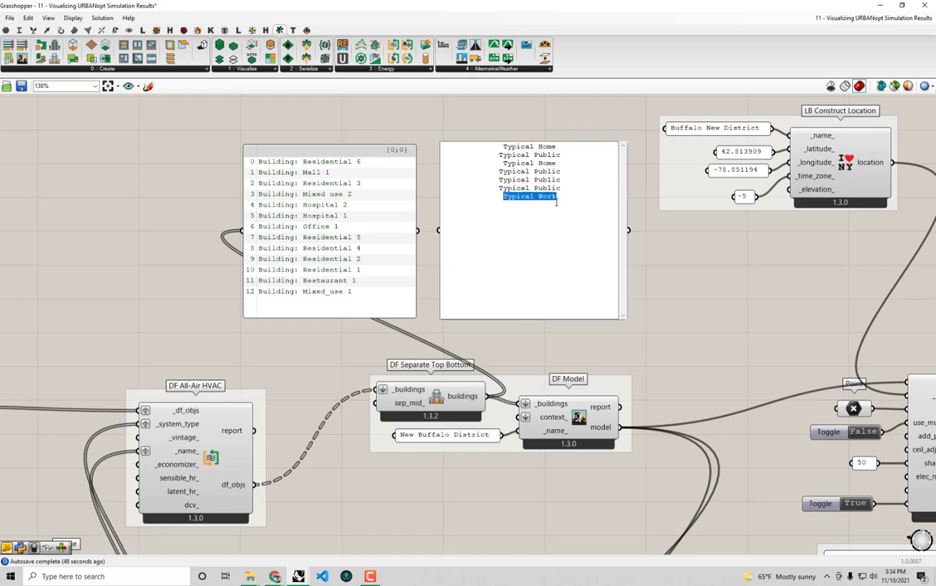
pyautogui.click(537, 188)
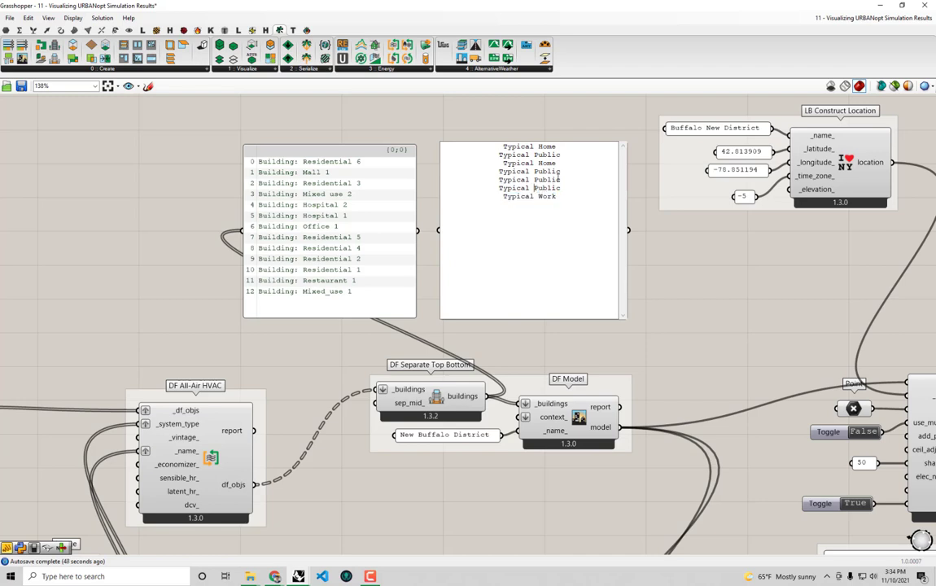
pyautogui.moveTo(561, 163); pyautogui.dragTo(498, 164)
pyautogui.hotkey('ctrl', 'c')
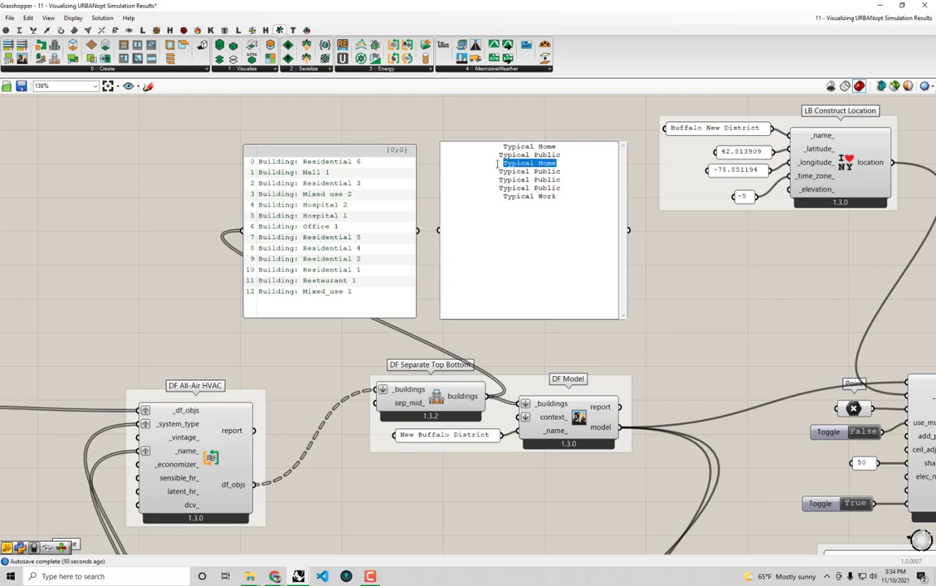
pyautogui.click(568, 201)
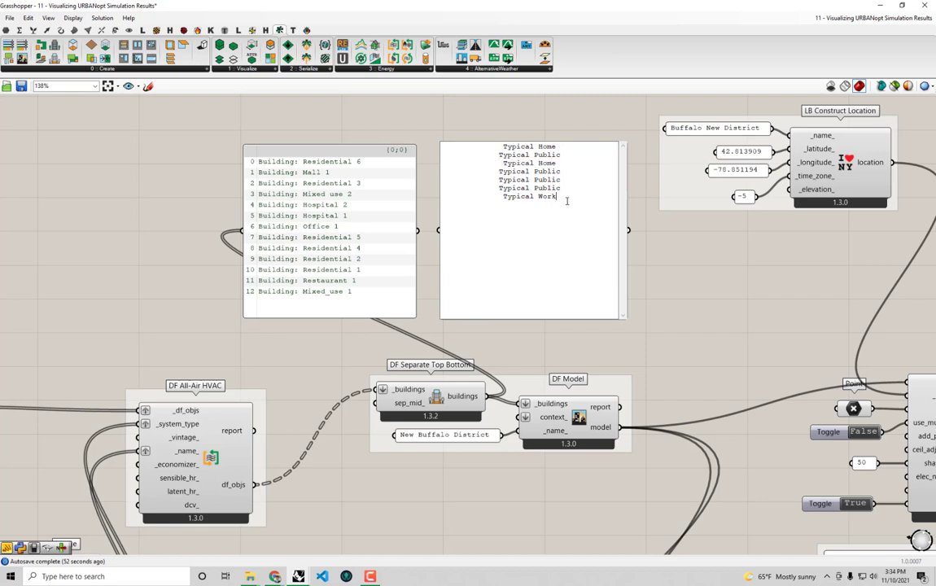
pyautogui.press('Return')
pyautogui.hotkey('ctrl', 'v')
pyautogui.press('Return')
pyautogui.hotkey('ctrl', 'v')
pyautogui.press('Return')
pyautogui.hotkey('ctrl', 'v')
pyautogui.press('Return')
pyautogui.hotkey('ctrl', 'v')
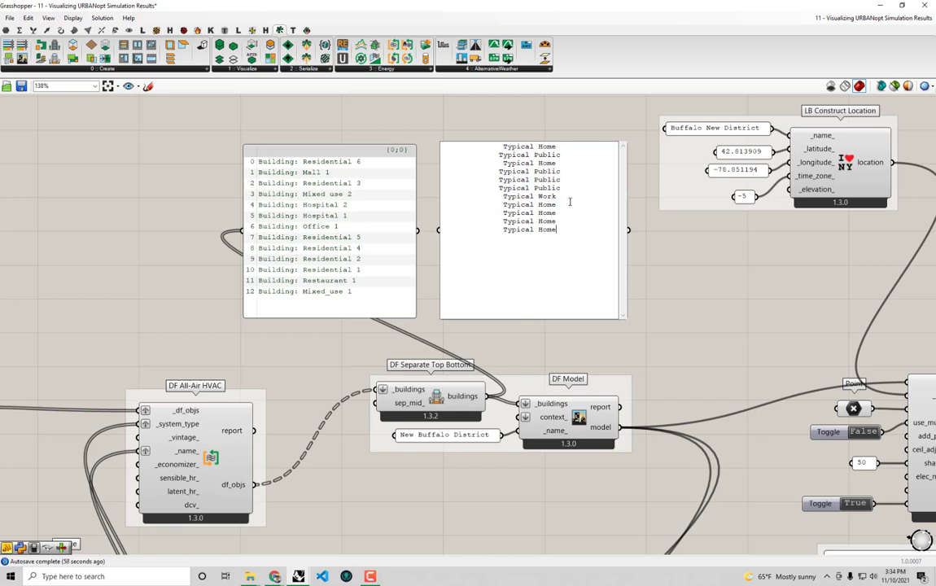
# - Append two copied Typical Public lines for Restaurant 1 and Mixed_use 1, and finish editing the panel
pyautogui.moveTo(567, 191); pyautogui.dragTo(493, 190)
pyautogui.hotkey('ctrl', 'c')
pyautogui.click(593, 235)
pyautogui.press('Return')
pyautogui.hotkey('ctrl', 'v')
pyautogui.press('Return')
pyautogui.hotkey('ctrl', 'v')
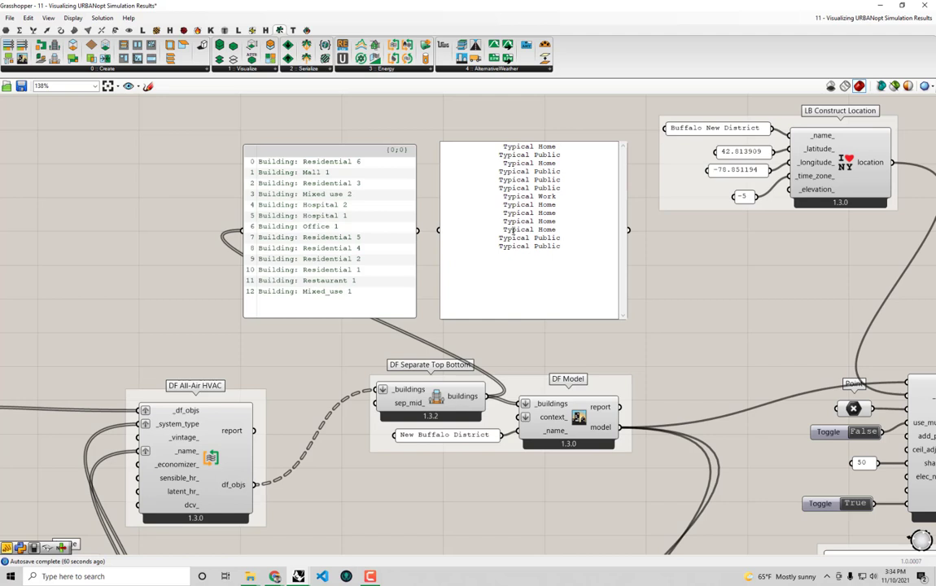
pyautogui.click(678, 294)
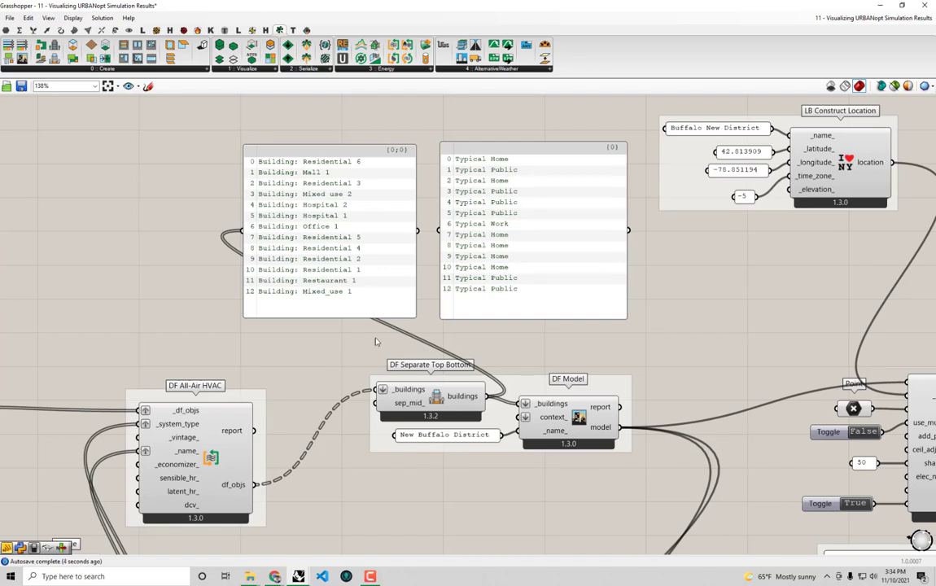
# - Move the charging station type panel below the Add_EV_Load path panel and shorten it to fit its list
pyautogui.moveTo(564, 288); pyautogui.dragTo(549, 274, button='right')
pyautogui.click(540, 269)
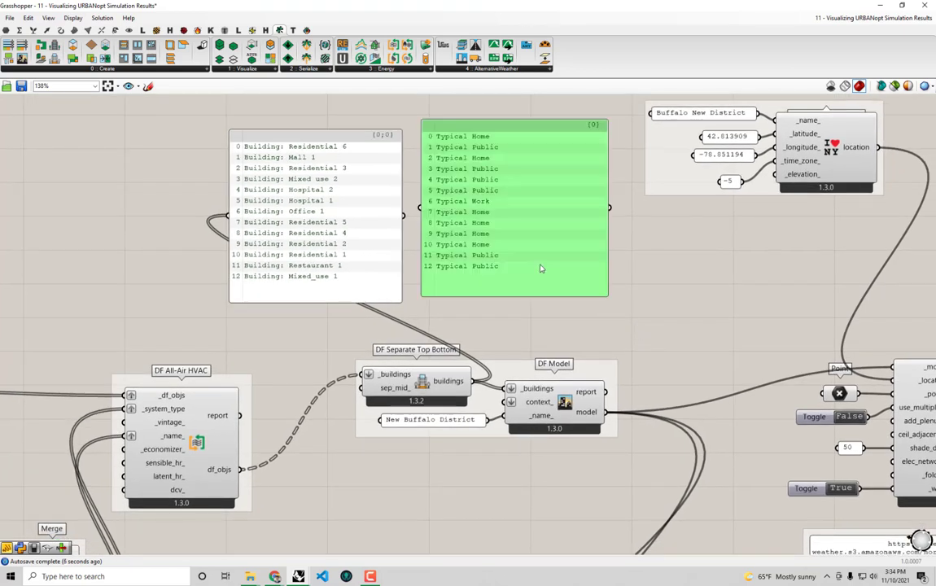
pyautogui.scroll(-8, 538, 268)
pyautogui.moveTo(540, 265); pyautogui.dragTo(714, 498)
pyautogui.scroll(8, 733, 472)
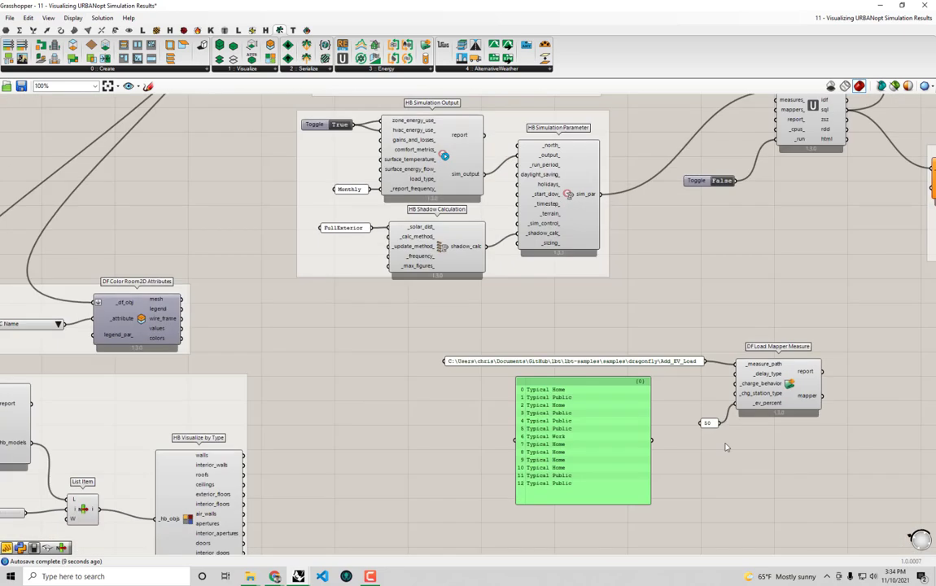
pyautogui.moveTo(657, 415); pyautogui.dragTo(604, 395, button='right')
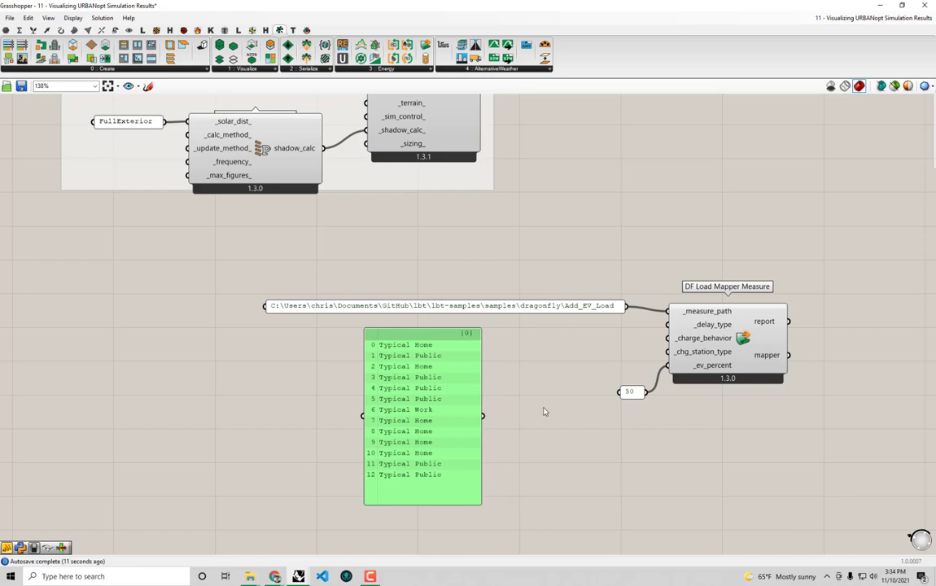
pyautogui.moveTo(482, 504); pyautogui.dragTo(481, 486)
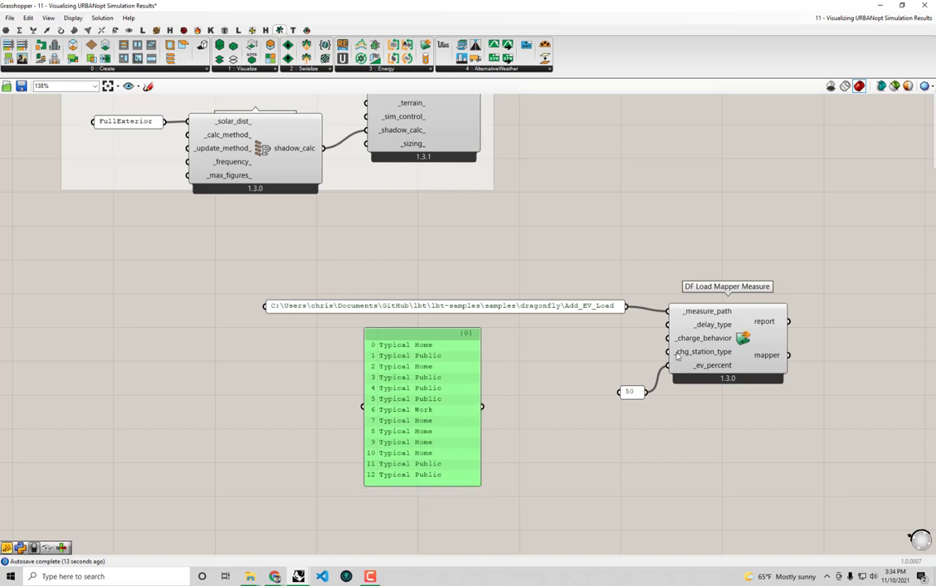
# - Wire the charging station panel into _chg_station_type and the mapper output into the mappers_ input of DF Run URBANopt
pyautogui.moveTo(437, 407); pyautogui.dragTo(668, 353)
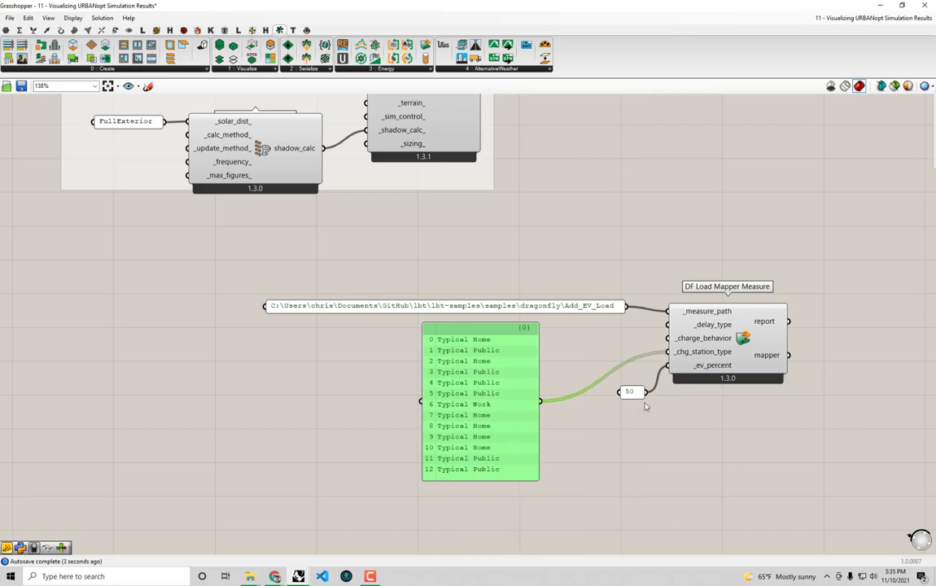
pyautogui.moveTo(633, 397); pyautogui.dragTo(537, 399, button='right')
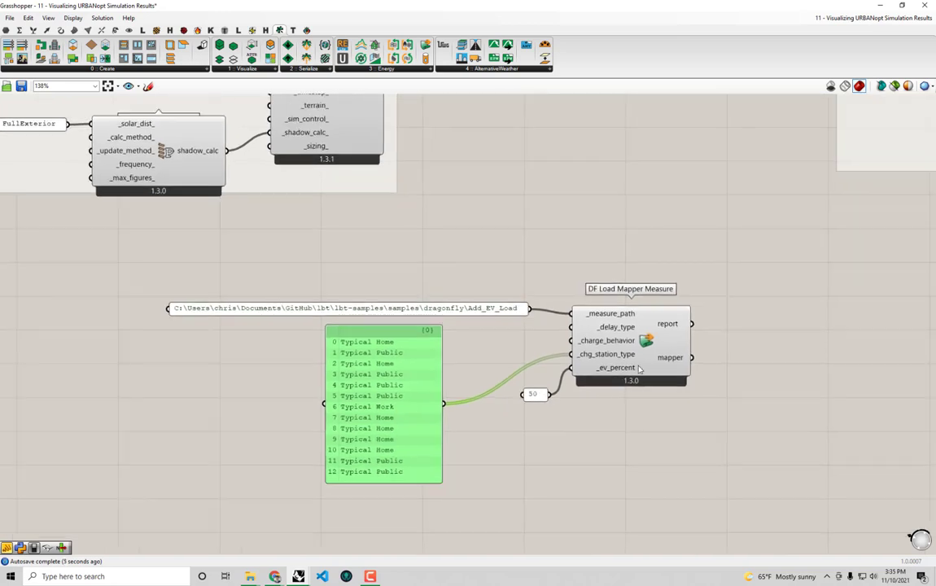
pyautogui.moveTo(672, 361)
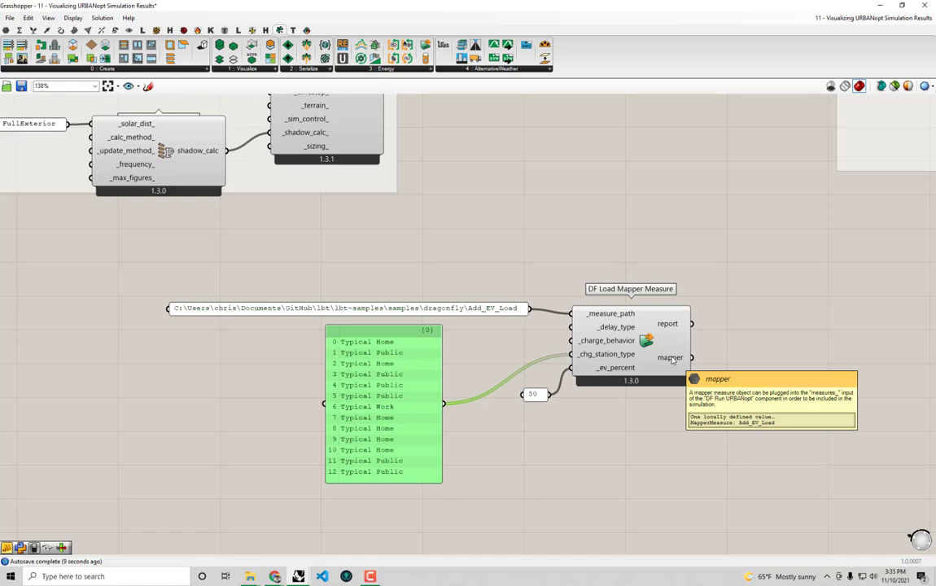
pyautogui.scroll(-4, 671, 361)
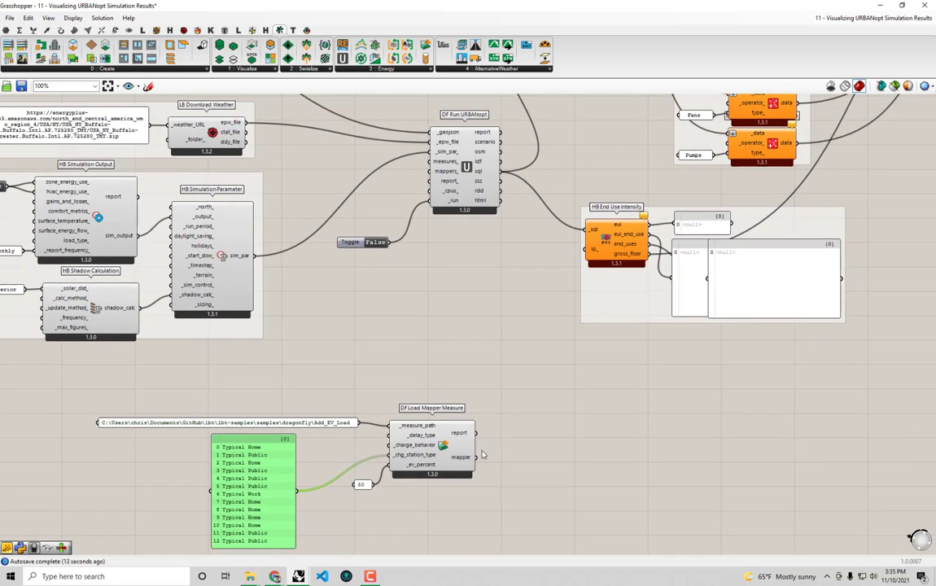
pyautogui.moveTo(476, 456); pyautogui.dragTo(431, 174)
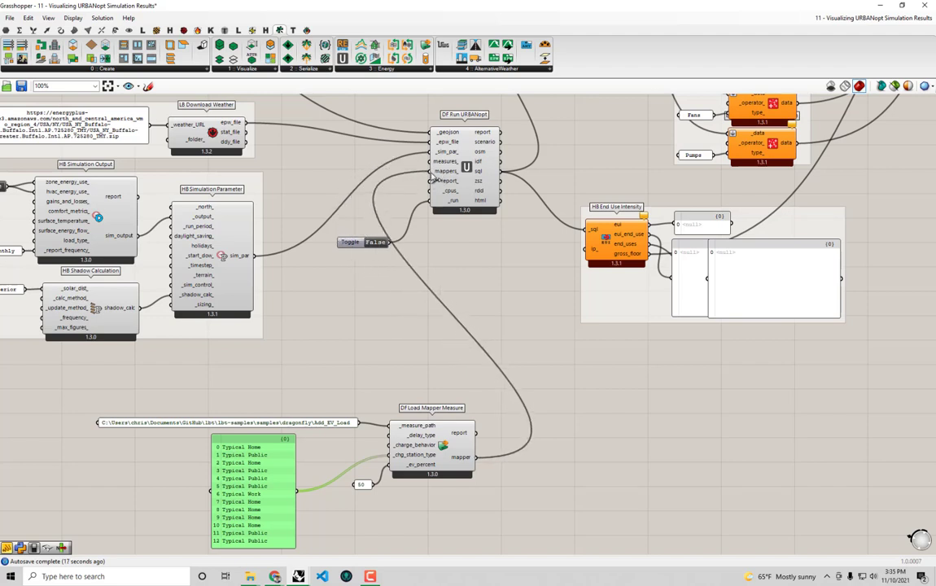
# - Move the run toggle closer to DF Run URBANopt and group DF Load Mapper Measure with its input panels
pyautogui.moveTo(363, 244); pyautogui.dragTo(386, 209)
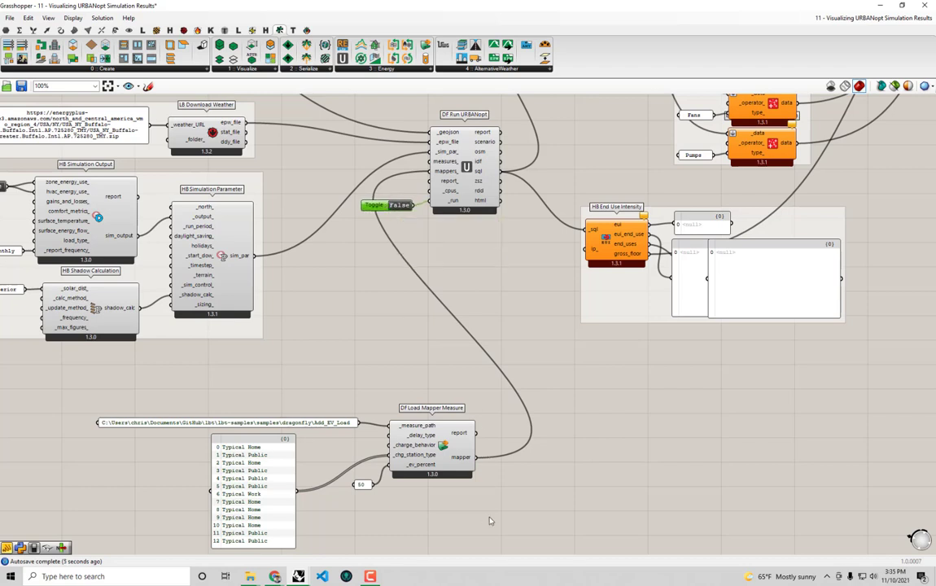
pyautogui.moveTo(444, 472); pyautogui.dragTo(210, 407)
pyautogui.hotkey('ctrl', 'g')
pyautogui.click(314, 379)
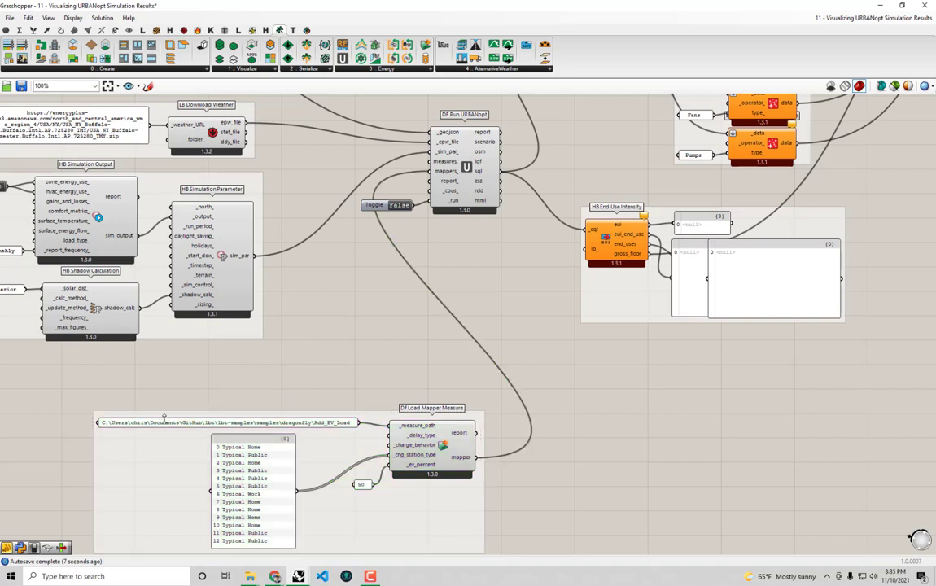
# - Narrow the Add_EV_Load path panel so its text wraps, and move the measure group below the simulation parameter group
pyautogui.moveTo(97, 421); pyautogui.dragTo(187, 407)
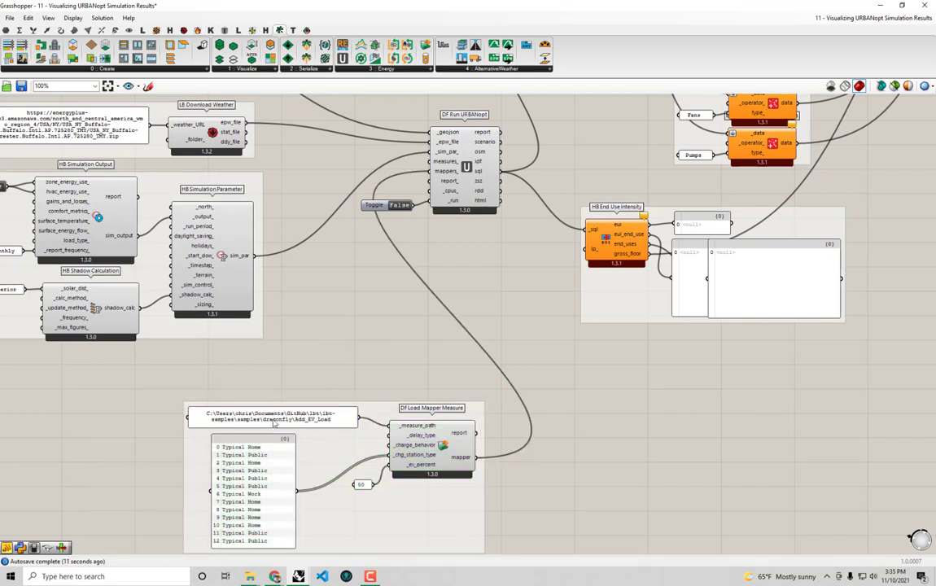
pyautogui.moveTo(310, 459); pyautogui.dragTo(170, 425)
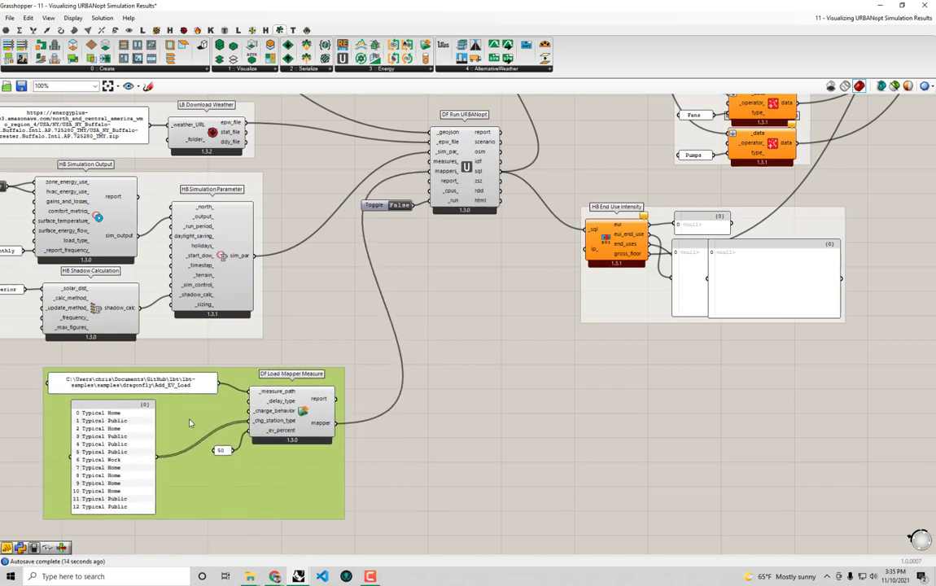
pyautogui.click(304, 361)
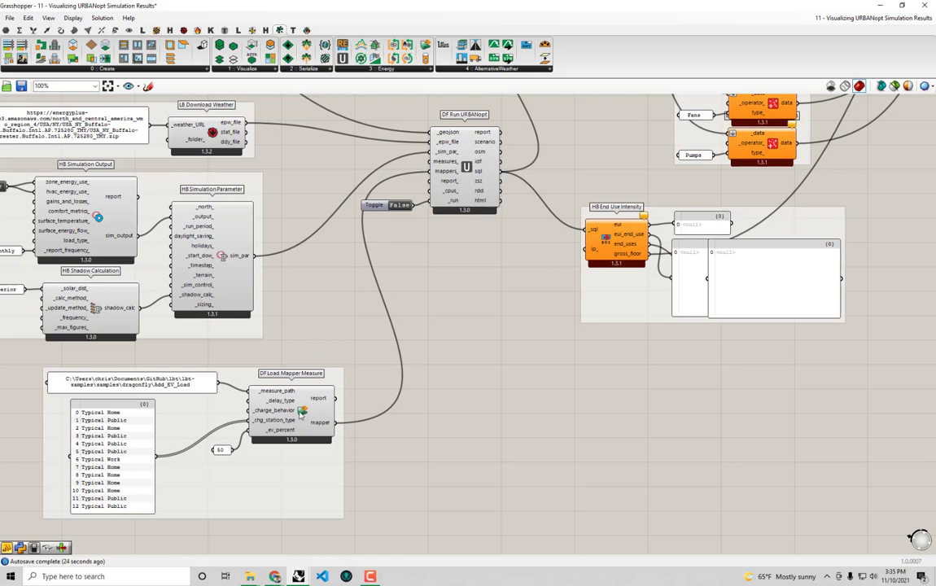
# - Open Task Manager on its CPU performance view and place it beside the DF Run URBANopt component
pyautogui.moveTo(301, 412)
pyautogui.moveTo(615, 268); pyautogui.dragTo(562, 318, button='right')
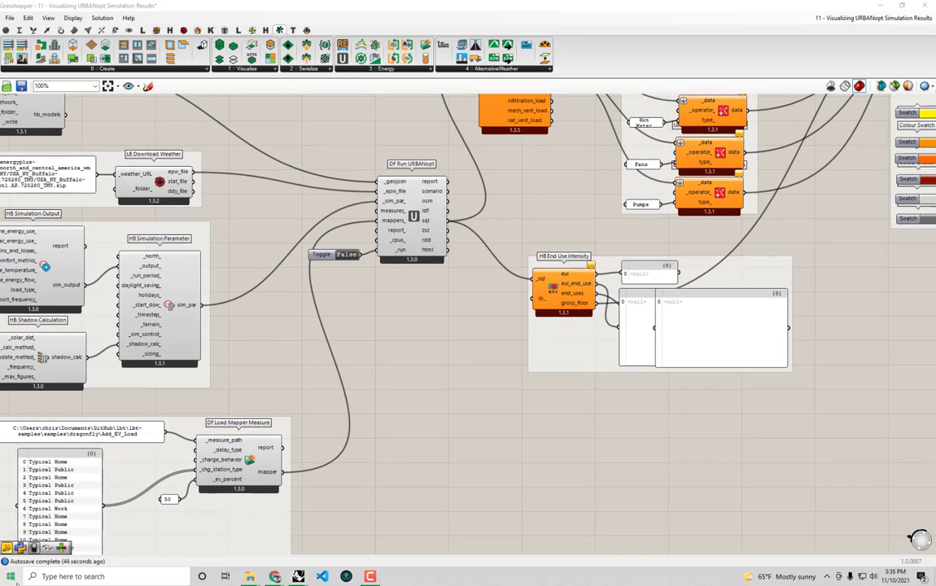
pyautogui.click(11, 576)
pyautogui.click(245, 512)
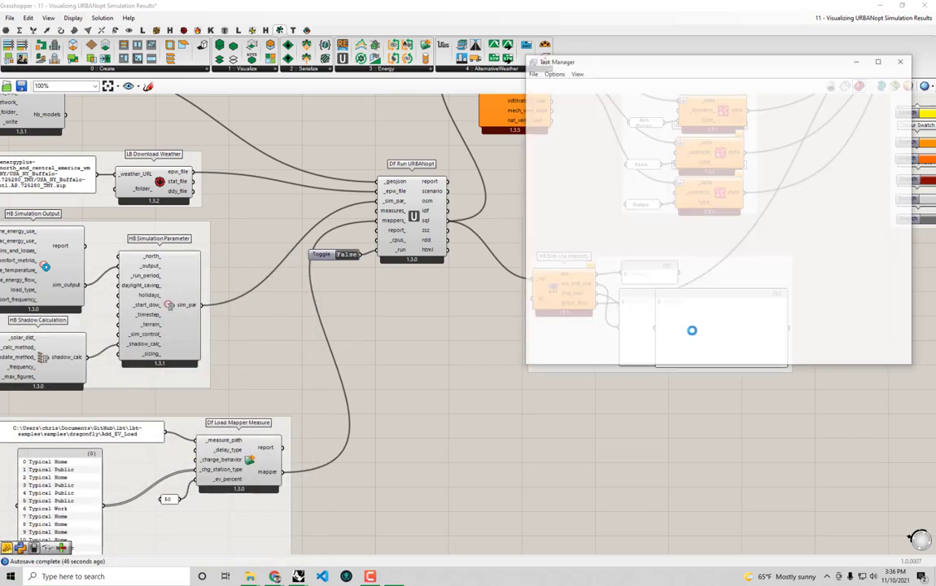
pyautogui.click(575, 85)
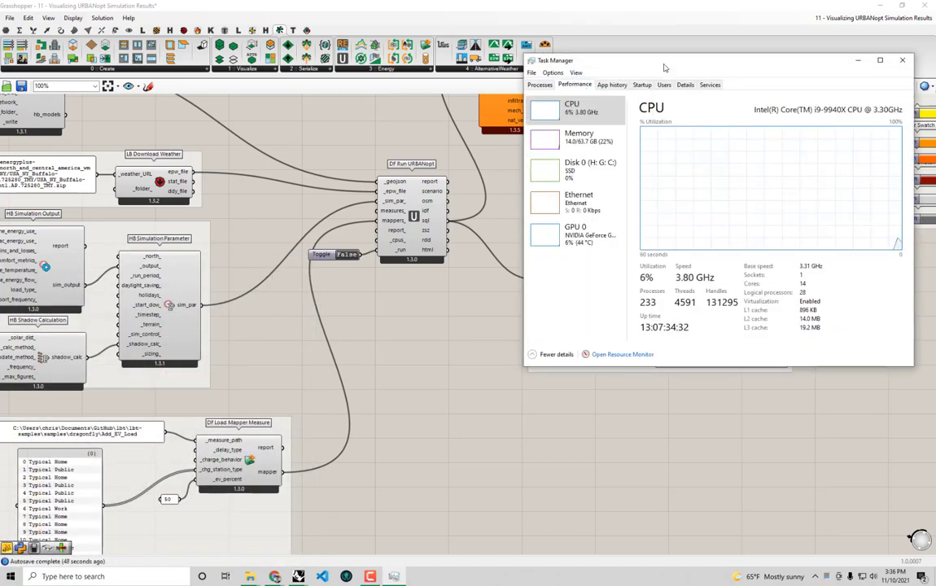
pyautogui.moveTo(662, 67); pyautogui.dragTo(682, 68)
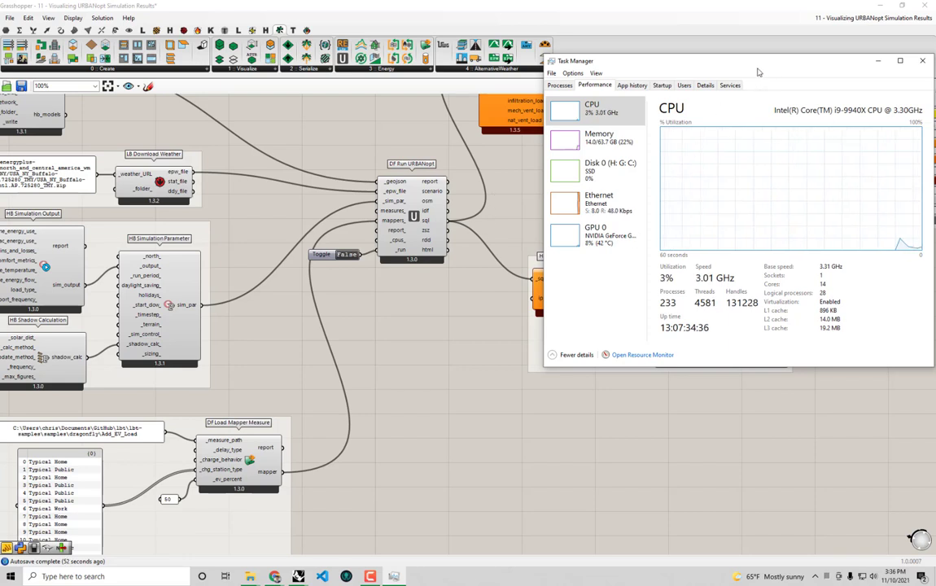
pyautogui.moveTo(757, 73); pyautogui.dragTo(727, 69)
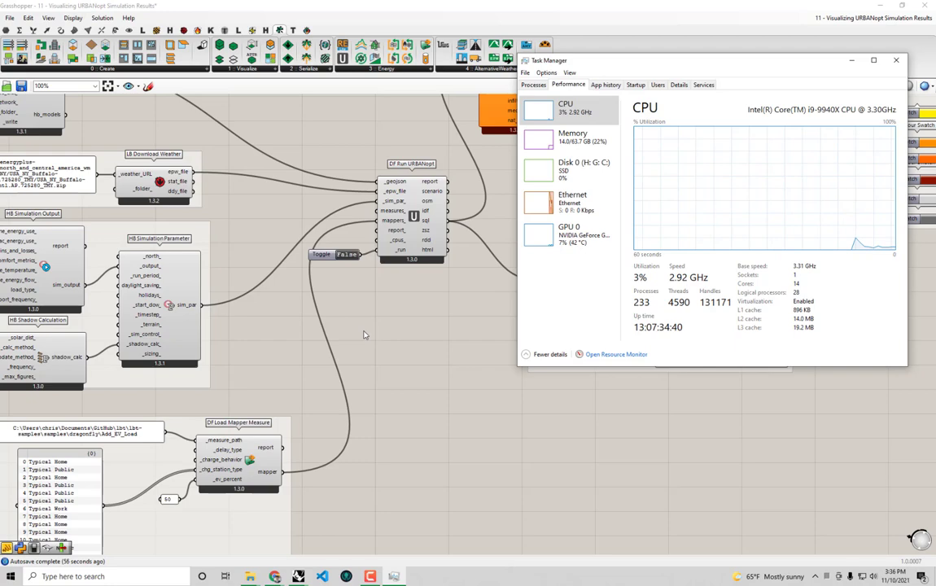
# - Run the URBANopt simulation by setting its toggle to True, and view the HB End Use Intensity results
pyautogui.doubleClick(349, 259)
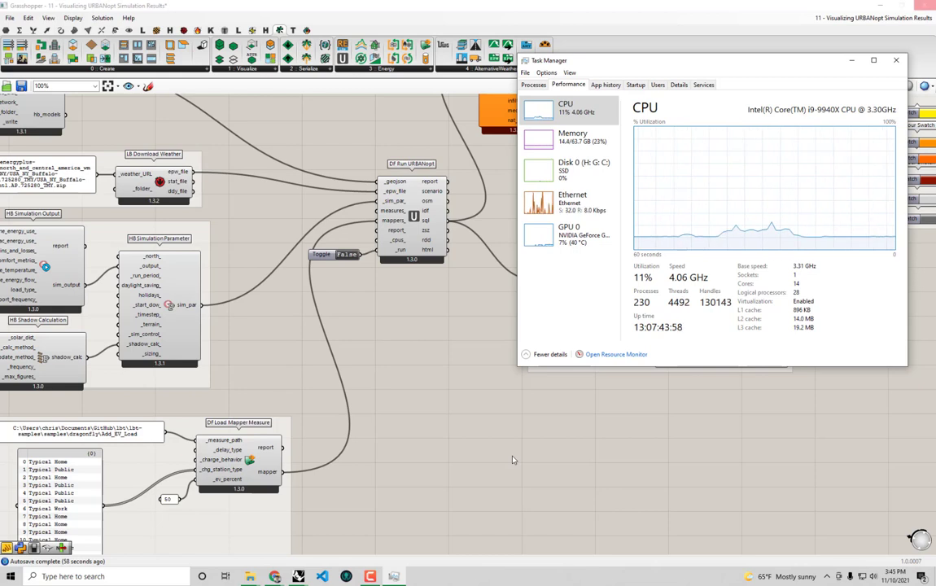
pyautogui.click(513, 460)
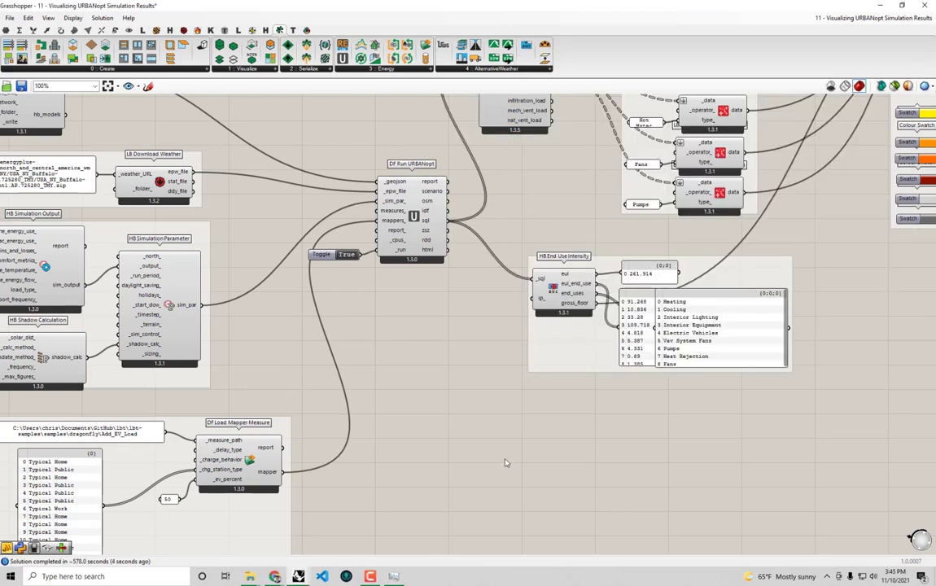
pyautogui.moveTo(568, 449); pyautogui.dragTo(433, 454, button='right')
pyautogui.scroll(2, 560, 404)
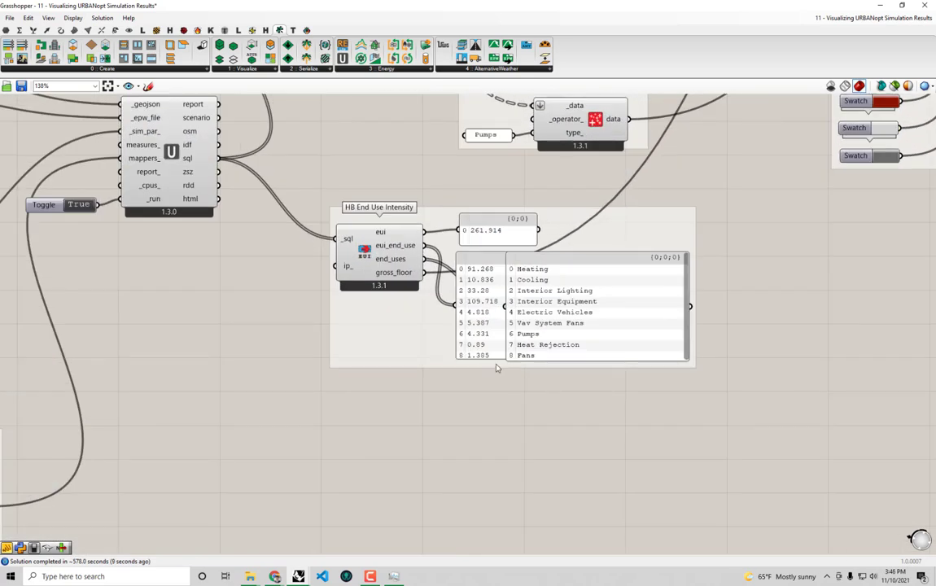
# - Lengthen the end use intensity values panel to fit all its rows, and read the Electric Vehicles value among the end uses
pyautogui.moveTo(494, 355); pyautogui.dragTo(493, 368)
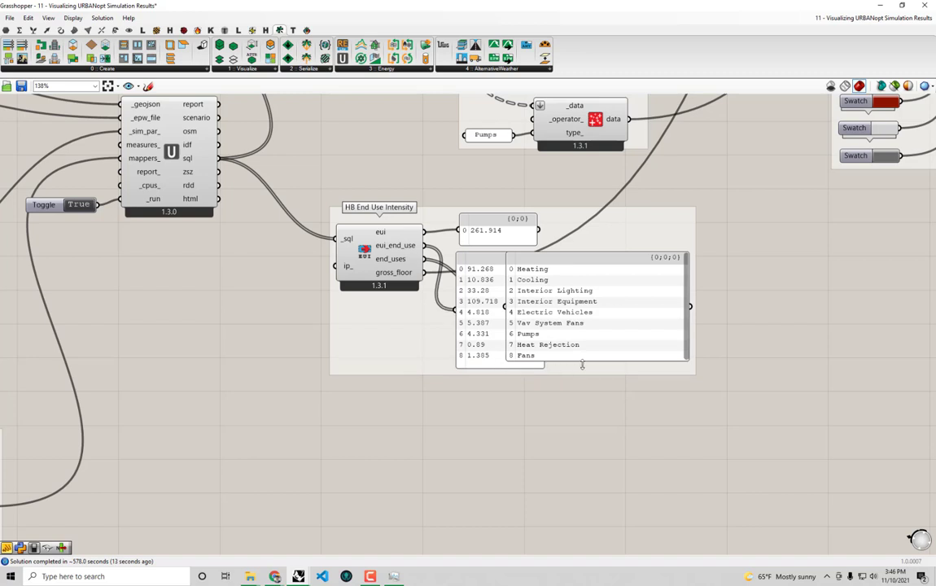
pyautogui.scroll(3, 582, 366)
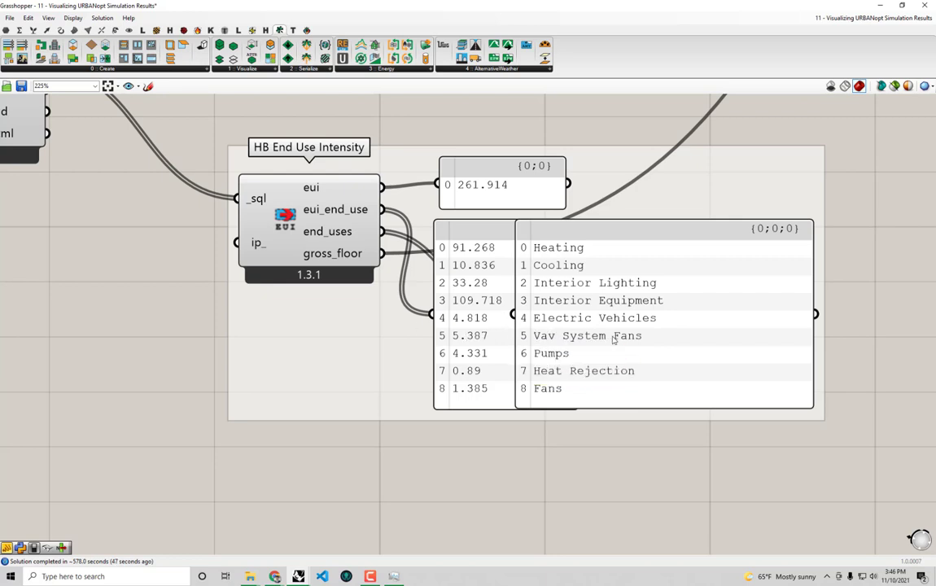
pyautogui.scroll(-3, 519, 334)
pyautogui.scroll(-2, 581, 322)
# - Restore the maximized Grasshopper window and snap it beside the Rhino viewports so both are visible
pyautogui.moveTo(581, 322); pyautogui.dragTo(736, 273, button='right')
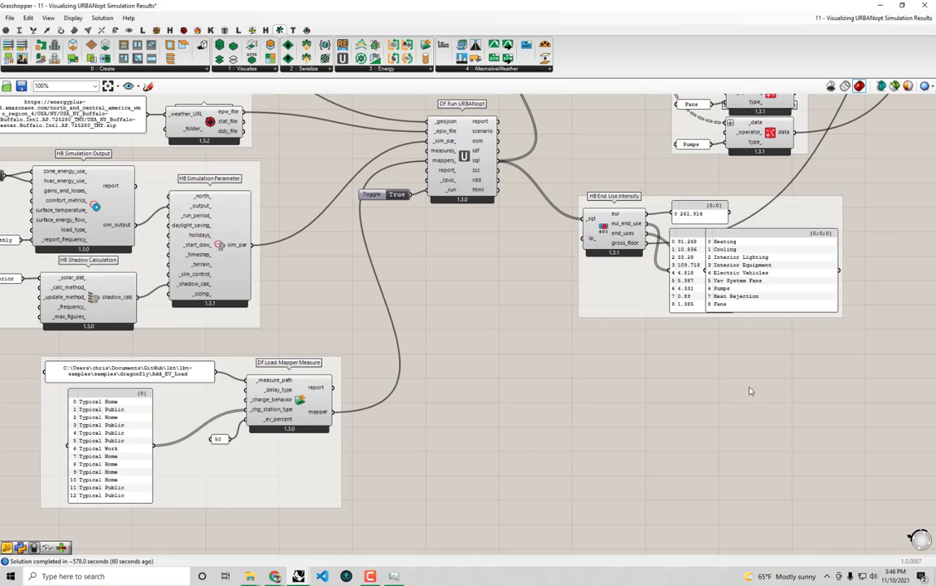
pyautogui.moveTo(682, 396); pyautogui.dragTo(602, 438, button='right')
pyautogui.scroll(1, 664, 357)
pyautogui.moveTo(654, 350); pyautogui.dragTo(567, 471, button='right')
pyautogui.moveTo(757, 218); pyautogui.dragTo(706, 313, button='right')
pyautogui.scroll(-3, 691, 247)
pyautogui.moveTo(698, 242); pyautogui.dragTo(632, 282, button='right')
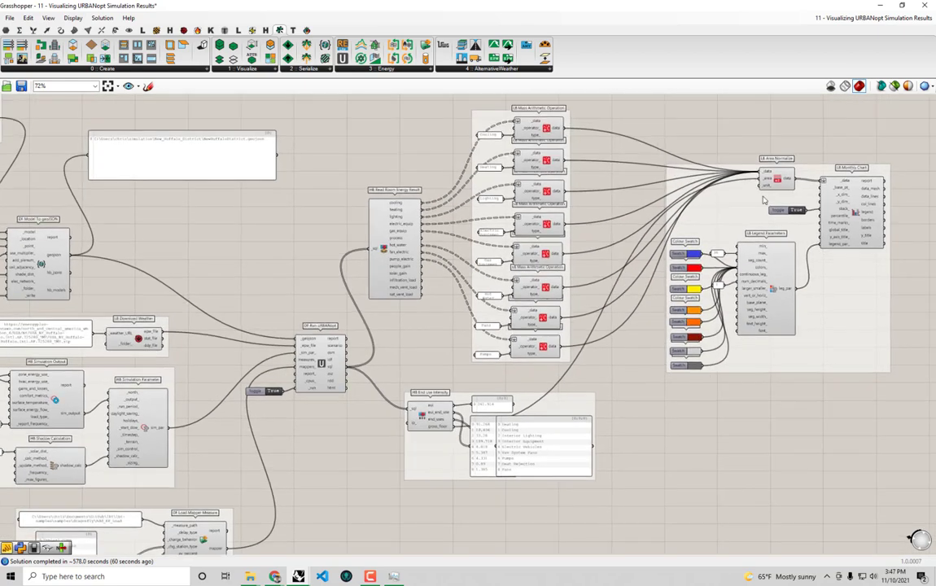
pyautogui.doubleClick(491, 10)
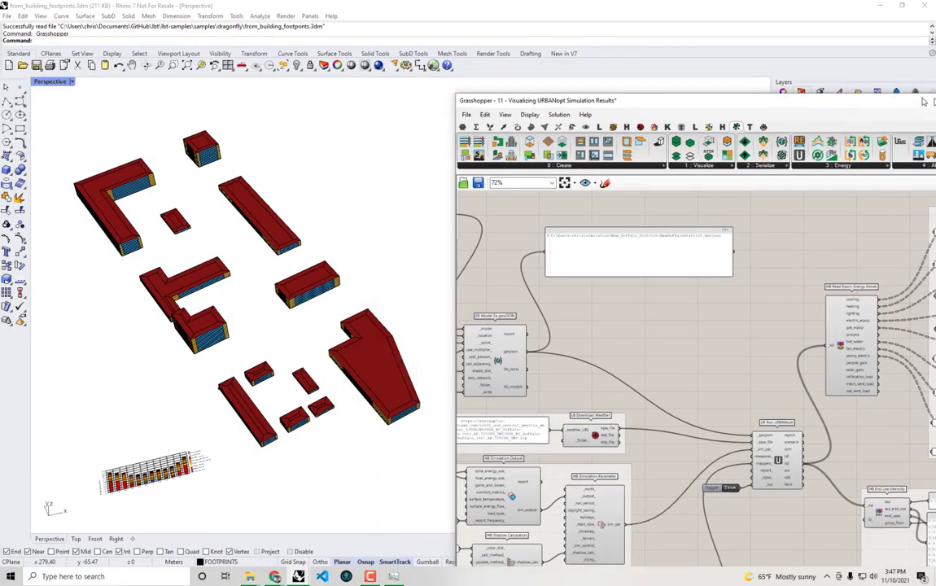
pyautogui.moveTo(924, 101); pyautogui.dragTo(935, 101)
# - Maximize Rhino's Top viewport on the monthly energy chart and compare its legend categories with the HB End Use Intensity results
pyautogui.doubleClick(49, 83)
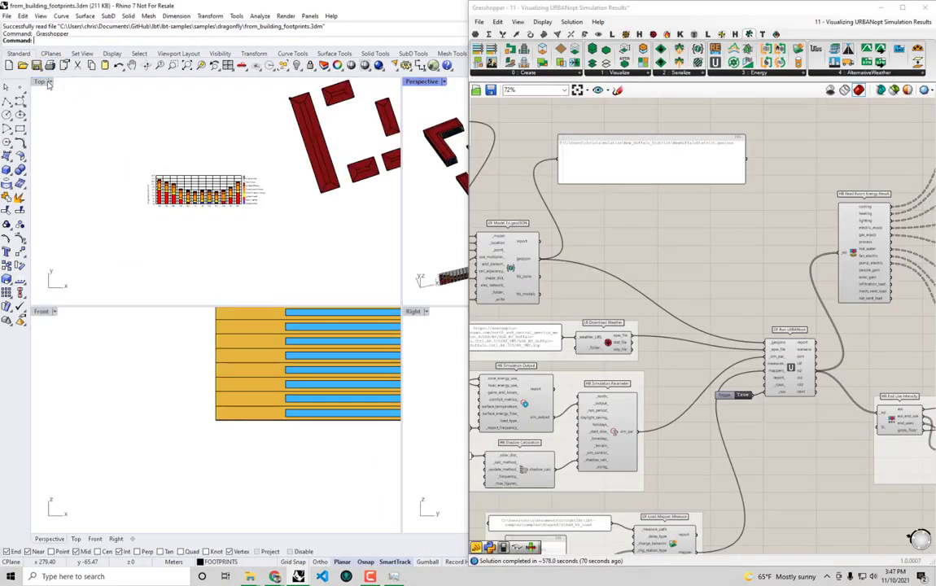
pyautogui.doubleClick(41, 83)
pyautogui.scroll(4, 404, 318)
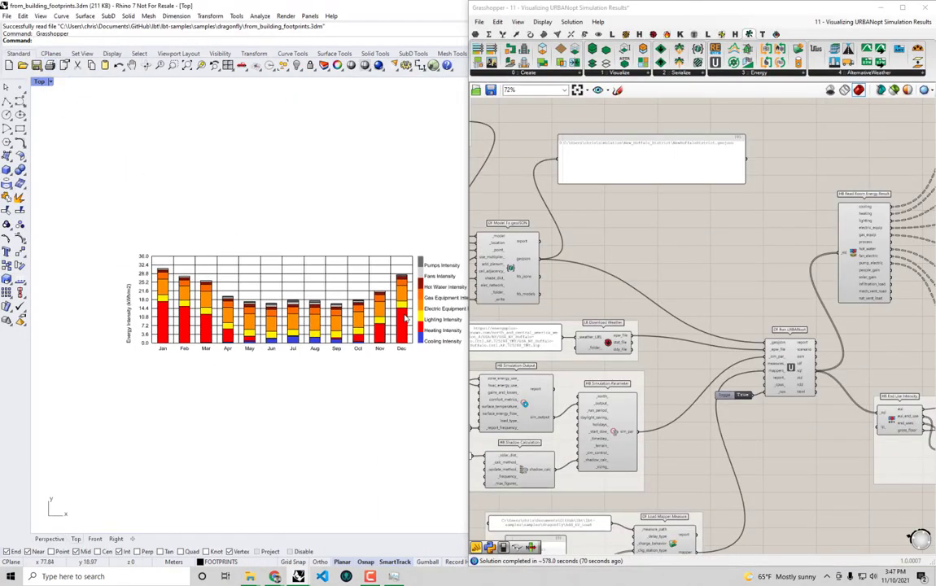
pyautogui.moveTo(713, 332); pyautogui.dragTo(664, 309, button='right')
pyautogui.moveTo(342, 303); pyautogui.dragTo(293, 303, button='right')
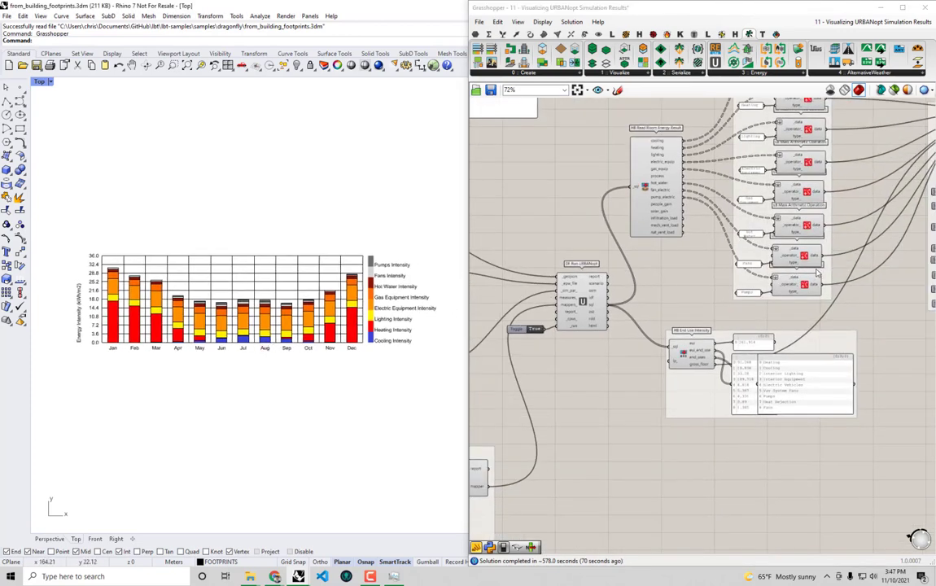
pyautogui.moveTo(778, 275); pyautogui.dragTo(759, 178, button='right')
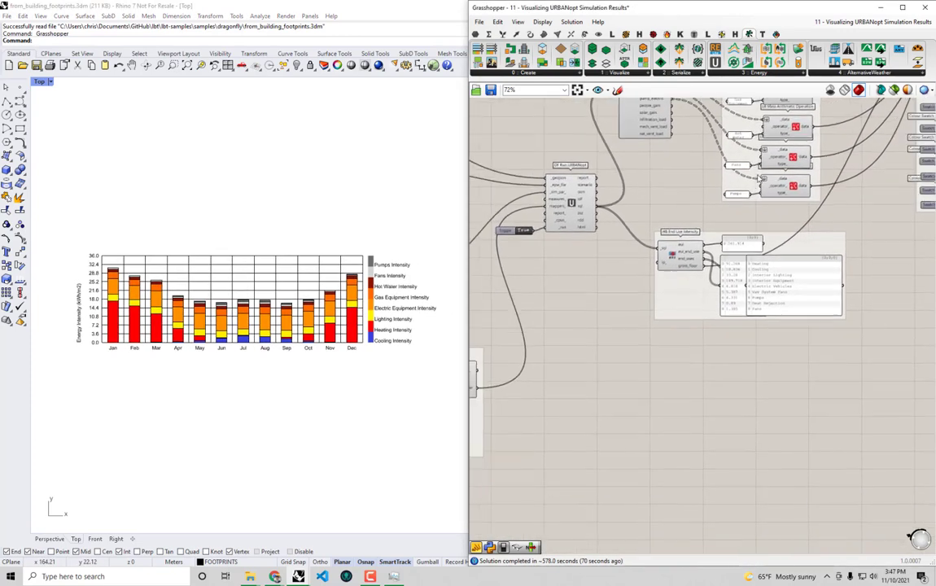
pyautogui.scroll(3, 741, 303)
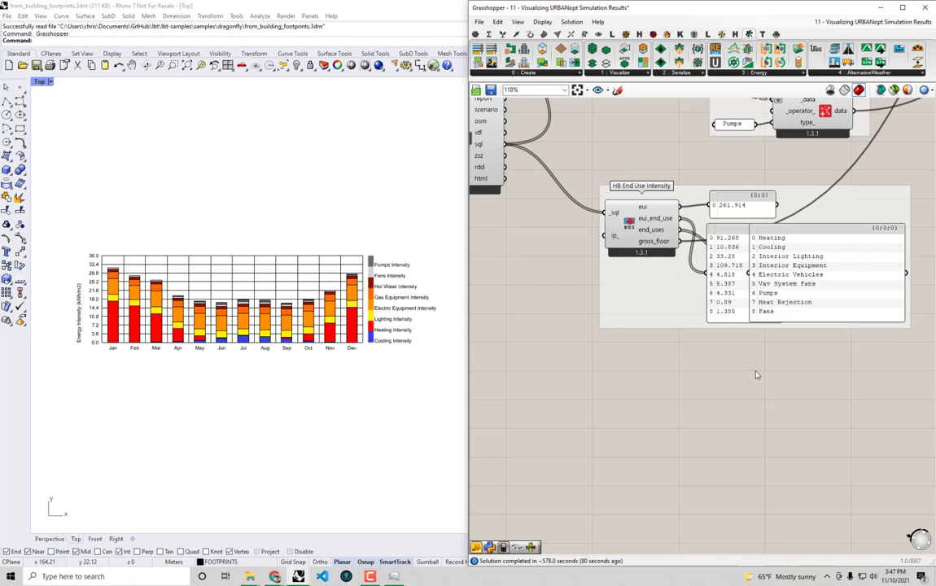
# - Add an HB Read Result Dictionary component below HB End Use Intensity
pyautogui.moveTo(801, 408); pyautogui.dragTo(813, 418, button='right')
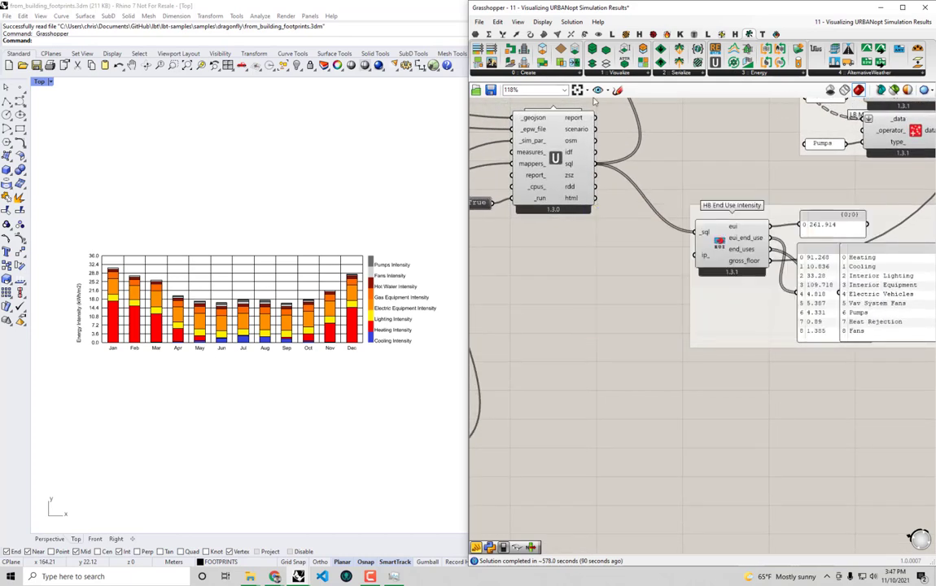
pyautogui.click(668, 35)
pyautogui.click(834, 74)
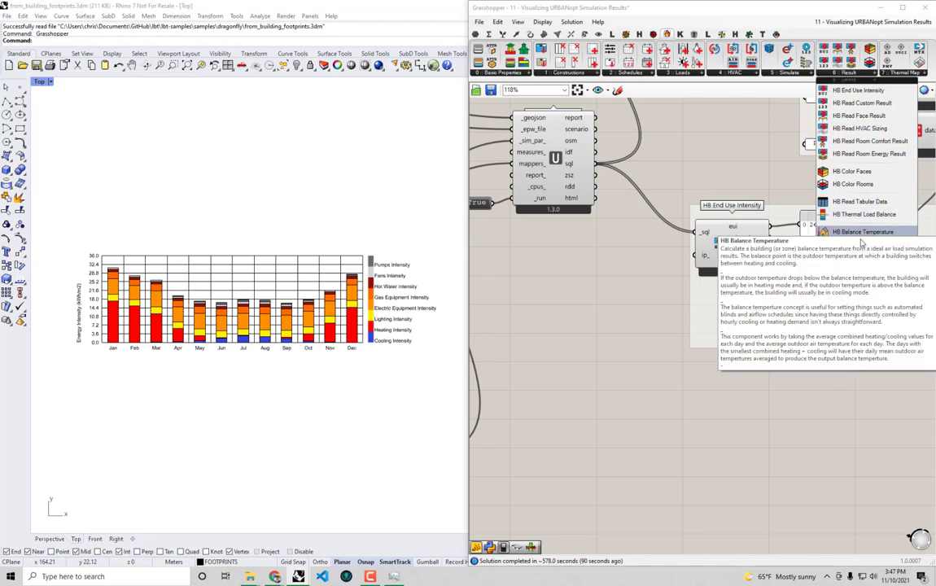
pyautogui.click(861, 272)
pyautogui.click(688, 377)
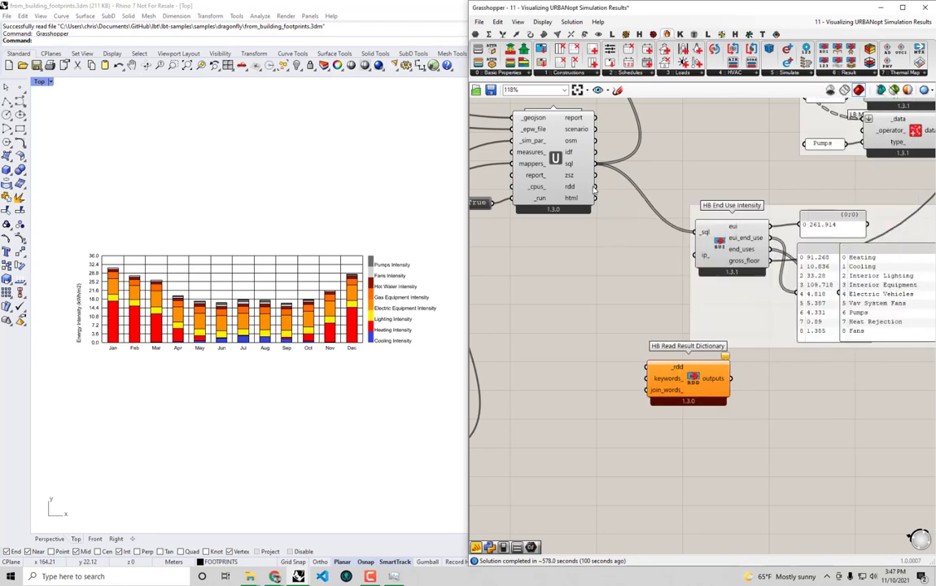
# - Feed the rdd output of DF Run URBANopt through a List Item component into _rdd of HB Read Result Dictionary, and arrange both components
pyautogui.doubleClick(614, 291)
pyautogui.write('listit')
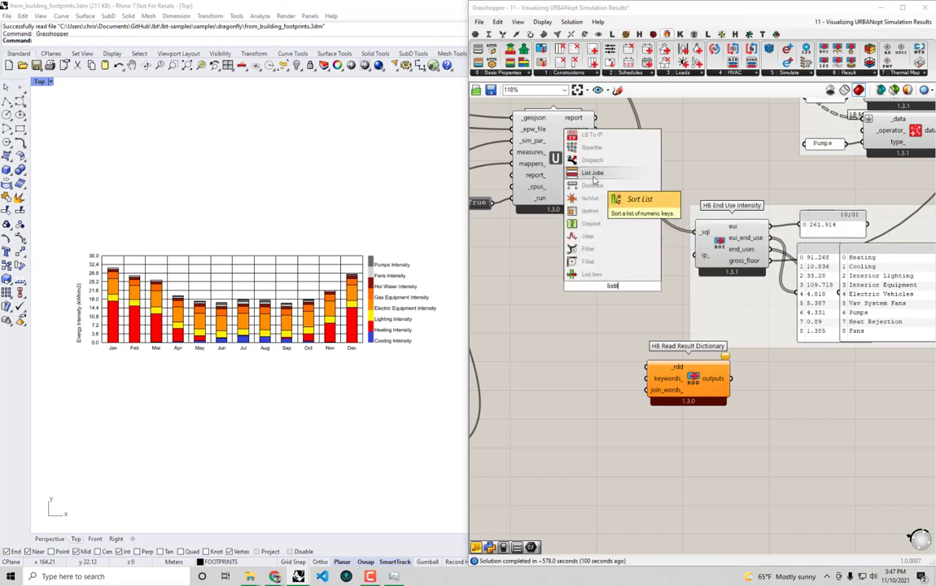
pyautogui.click(591, 262)
pyautogui.moveTo(596, 186); pyautogui.dragTo(649, 367)
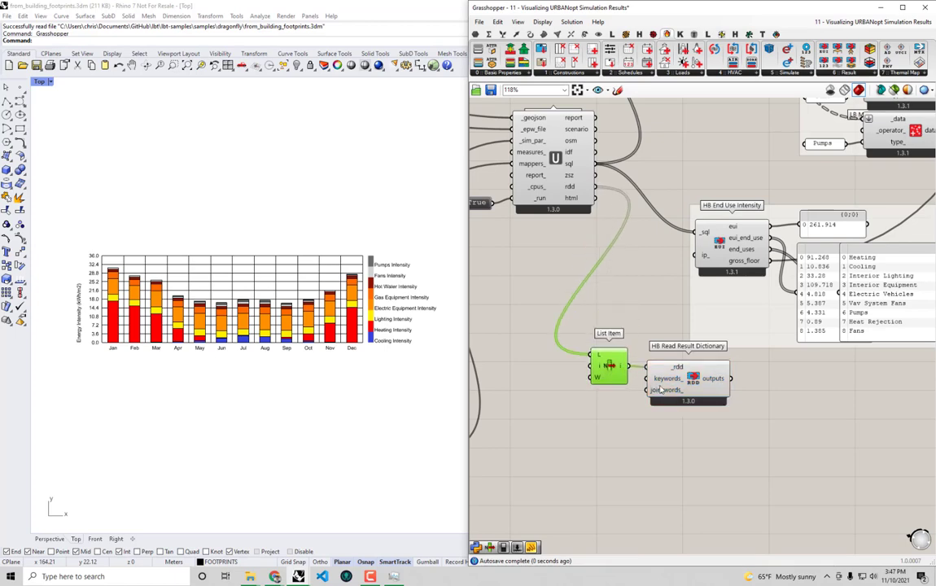
pyautogui.scroll(2, 676, 424)
pyautogui.moveTo(676, 423); pyautogui.dragTo(733, 376, button='right')
pyautogui.moveTo(736, 379); pyautogui.dragTo(571, 287)
pyautogui.moveTo(750, 328); pyautogui.dragTo(759, 397)
pyautogui.click(765, 438)
pyautogui.scroll(2, 373, 415)
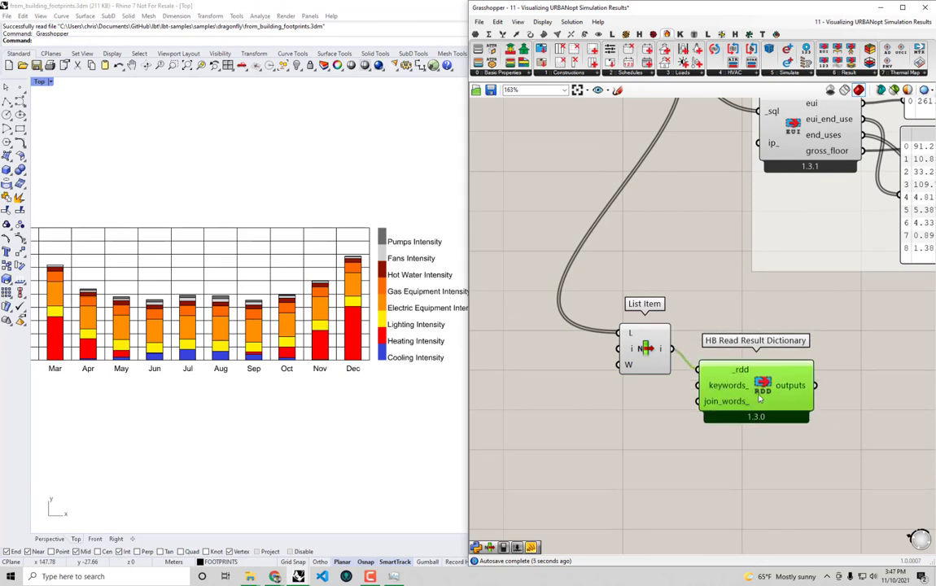
# - Create a panel reading Exterior Equipment and connect it to the keywords_ input of HB Read Result Dictionary
pyautogui.doubleClick(596, 417)
pyautogui.write('"E')
pyautogui.write('"Exter')
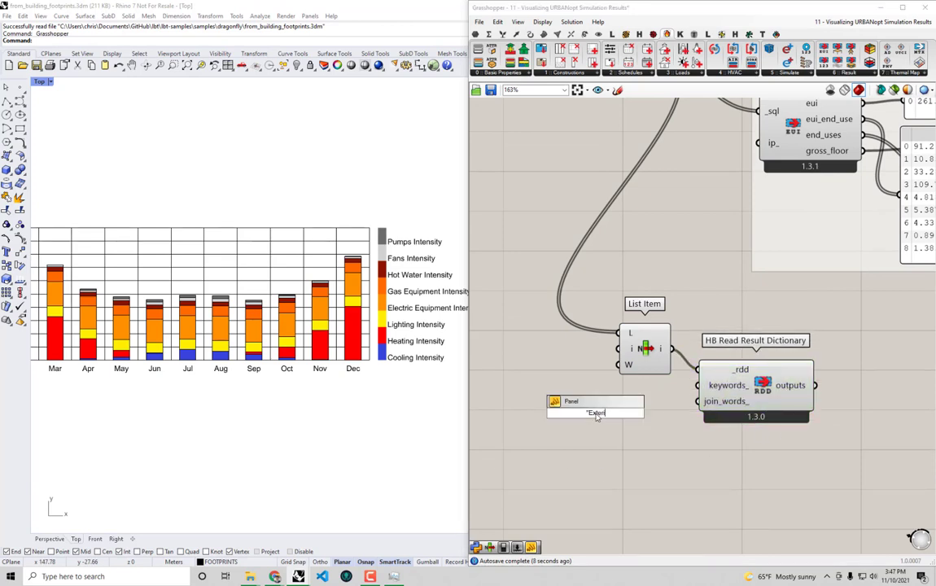
pyautogui.write('ior Equipment')
pyautogui.press('Return')
pyautogui.moveTo(654, 413); pyautogui.dragTo(698, 386)
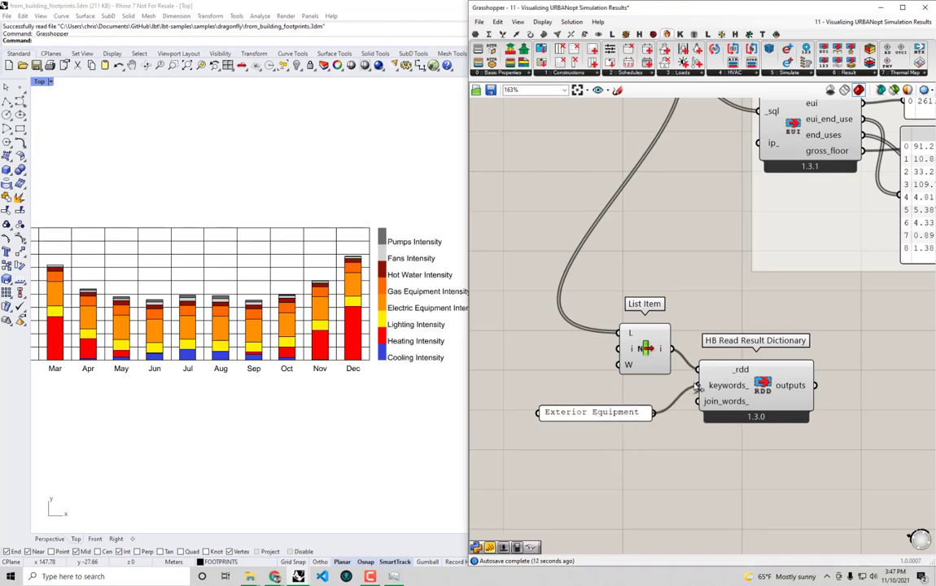
# - Connect a new panel to the outputs of HB Read Result Dictionary and widen it so each output name fits on one line
pyautogui.scroll(-2, 696, 388)
pyautogui.doubleClick(791, 352)
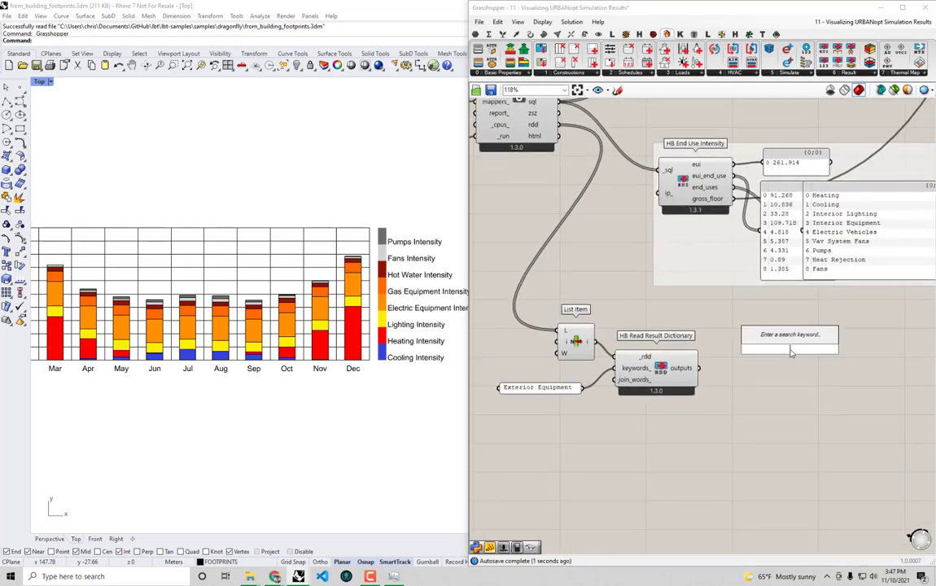
pyautogui.write('panel')
pyautogui.press('Return')
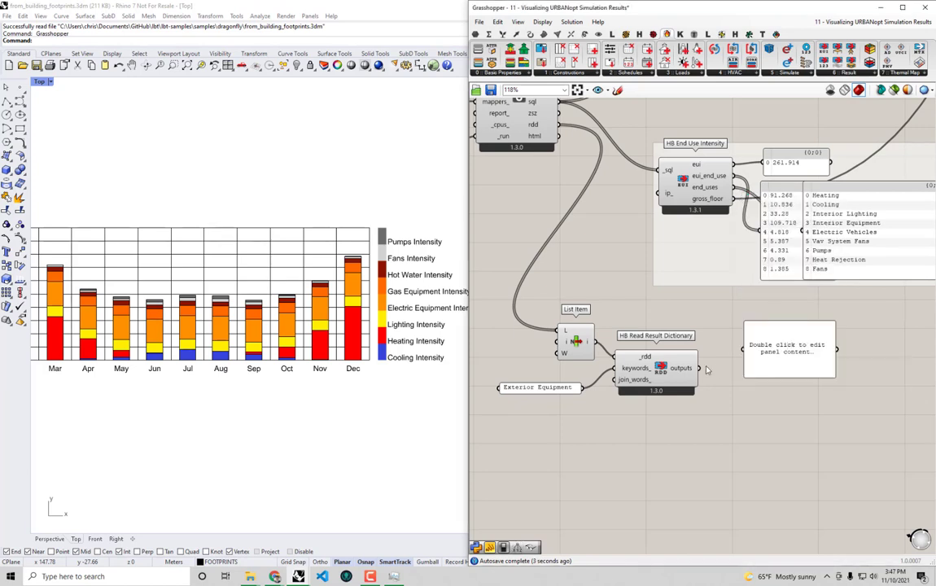
pyautogui.moveTo(698, 368); pyautogui.dragTo(743, 349)
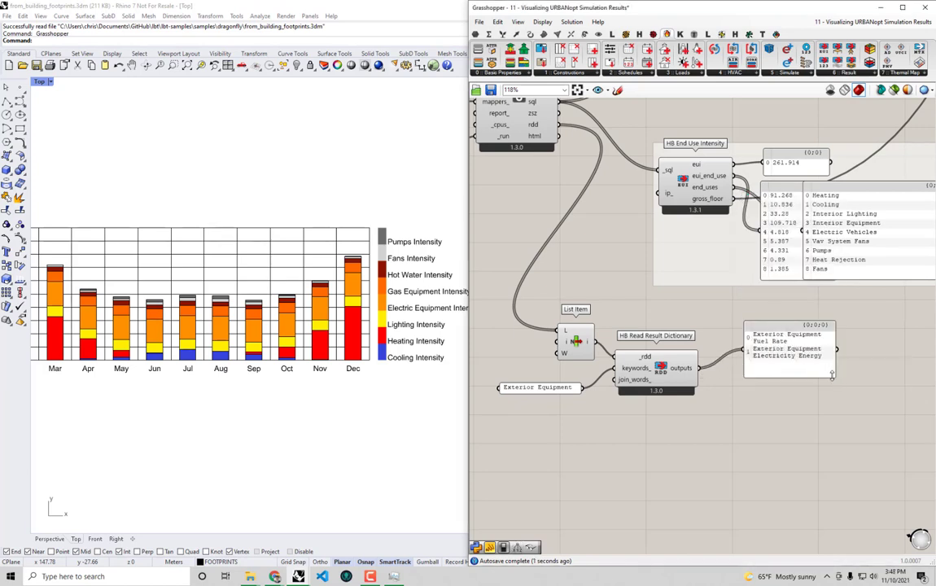
pyautogui.moveTo(832, 375); pyautogui.dragTo(904, 356)
pyautogui.moveTo(868, 346); pyautogui.dragTo(791, 325, button='right')
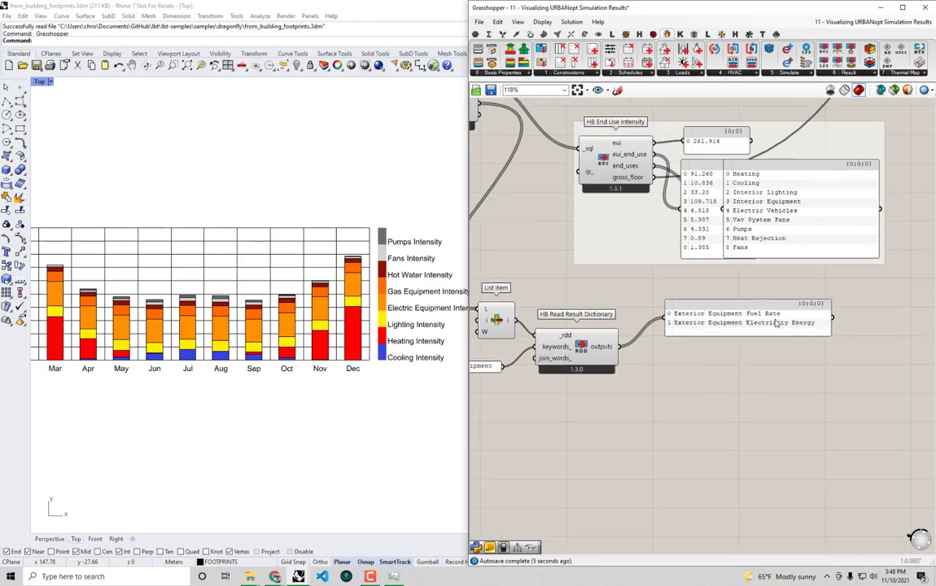
pyautogui.scroll(2, 770, 329)
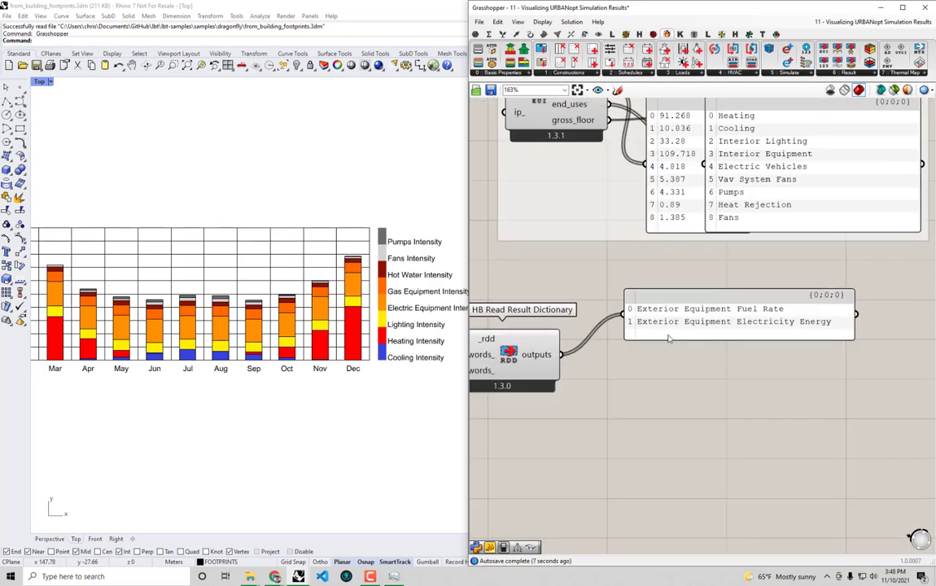
# - Copy only the data of the dictionary output panel and paste it into a new panel below HB Read Result Dictionary
pyautogui.scroll(-2, 716, 329)
pyautogui.rightClick(717, 327)
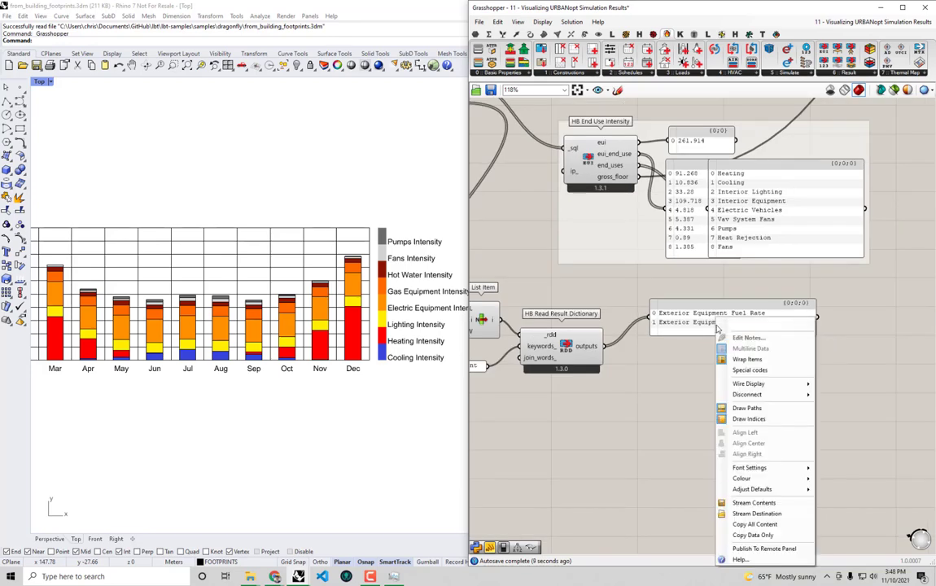
pyautogui.click(755, 536)
pyautogui.moveTo(675, 470); pyautogui.dragTo(767, 421, button='right')
pyautogui.moveTo(704, 314); pyautogui.dragTo(678, 397, button='right')
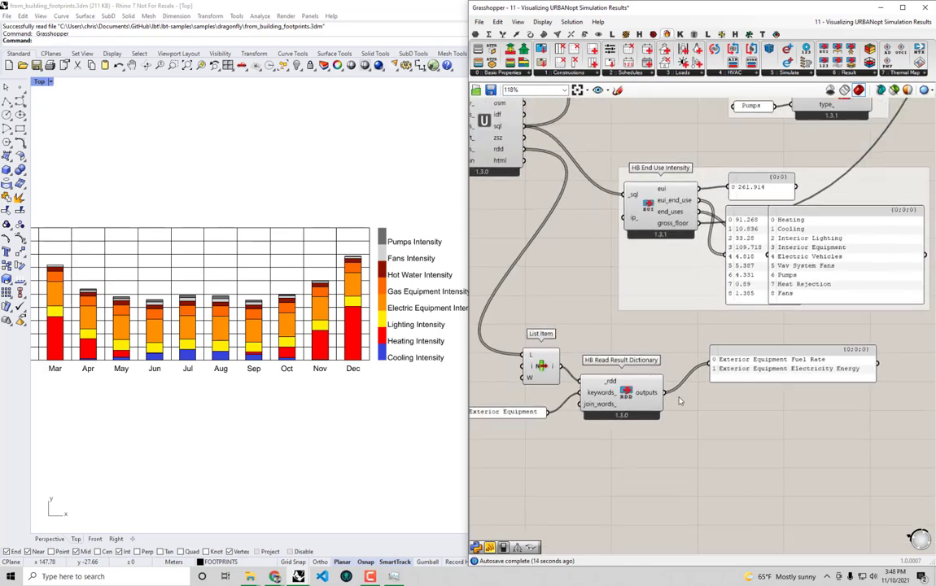
pyautogui.moveTo(748, 263); pyautogui.dragTo(705, 479, button='right')
pyautogui.moveTo(789, 346); pyautogui.dragTo(709, 394, button='right')
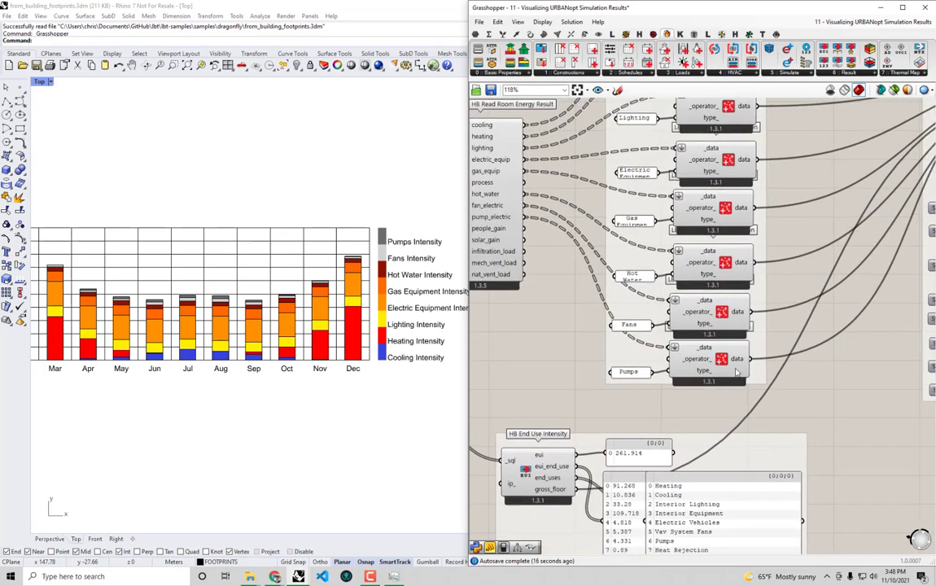
pyautogui.moveTo(669, 528); pyautogui.dragTo(723, 369, button='right')
pyautogui.scroll(1, 708, 394)
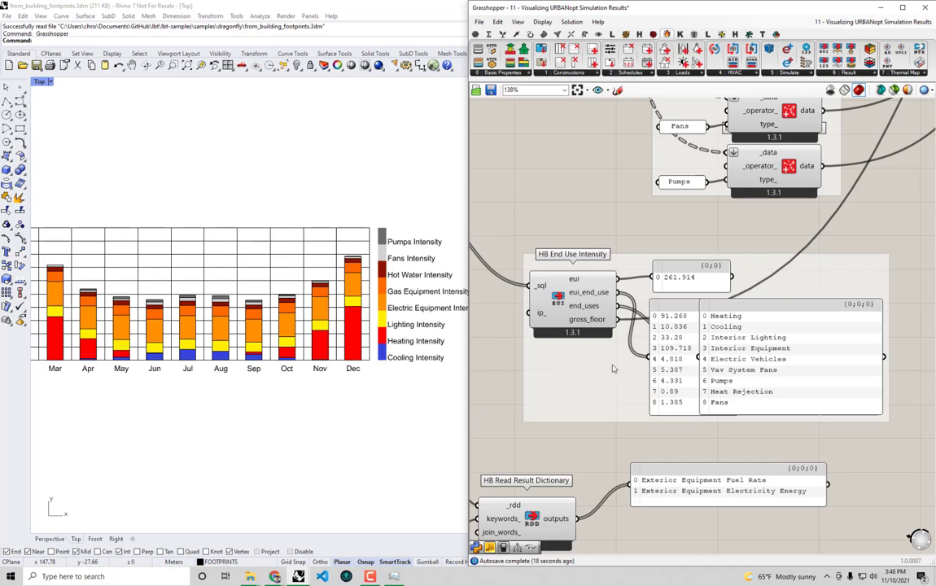
pyautogui.moveTo(534, 476); pyautogui.dragTo(651, 313, button='right')
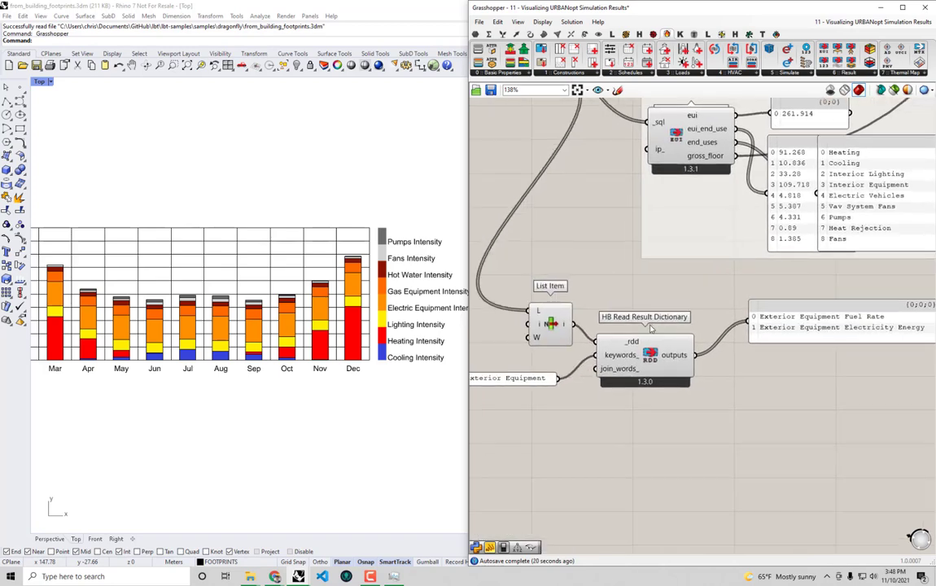
pyautogui.scroll(-1, 643, 317)
pyautogui.doubleClick(637, 432)
pyautogui.write('"')
pyautogui.hotkey('ctrl', 'v')
pyautogui.press('Return')
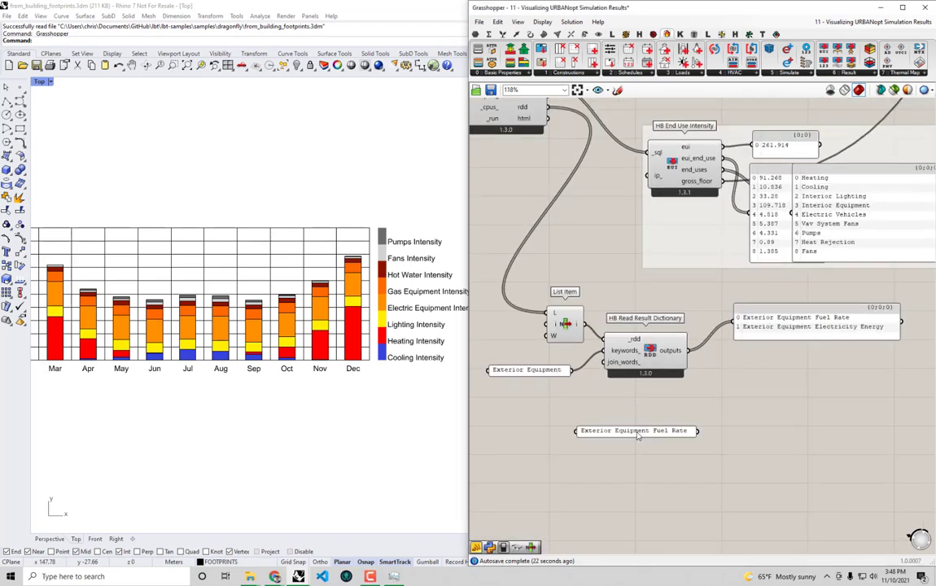
# - Edit the pasted panel to contain only Exterior Equipment Electricity Energy, and widen it to fit the text on one line
pyautogui.doubleClick(638, 435)
pyautogui.hotkey('ctrl', 'v')
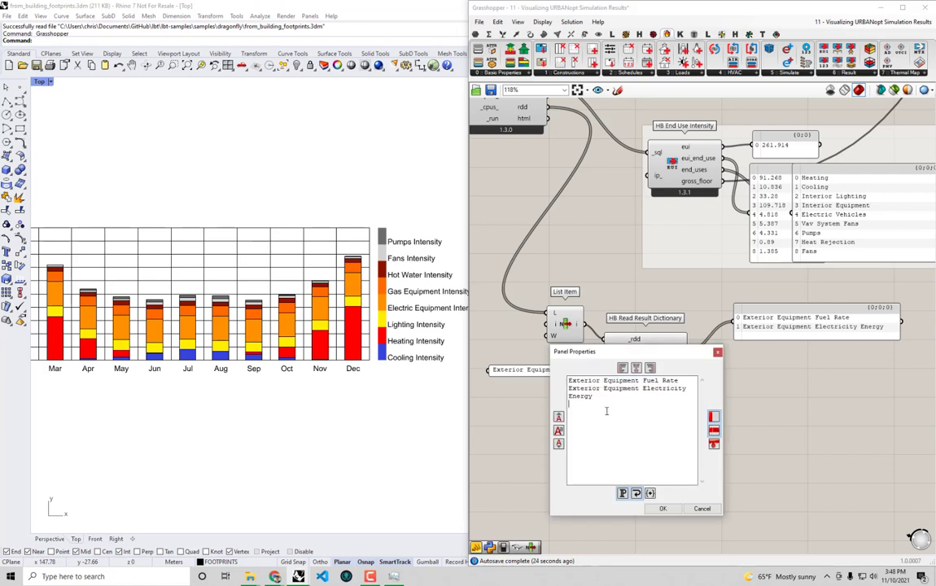
pyautogui.moveTo(692, 384); pyautogui.dragTo(560, 384)
pyautogui.press('Delete')
pyautogui.press('Delete')
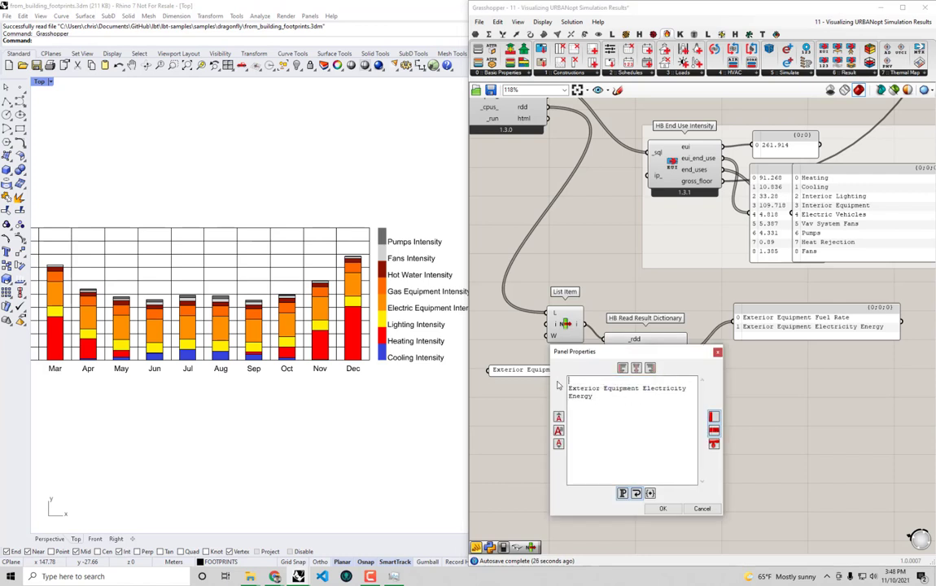
pyautogui.click(663, 510)
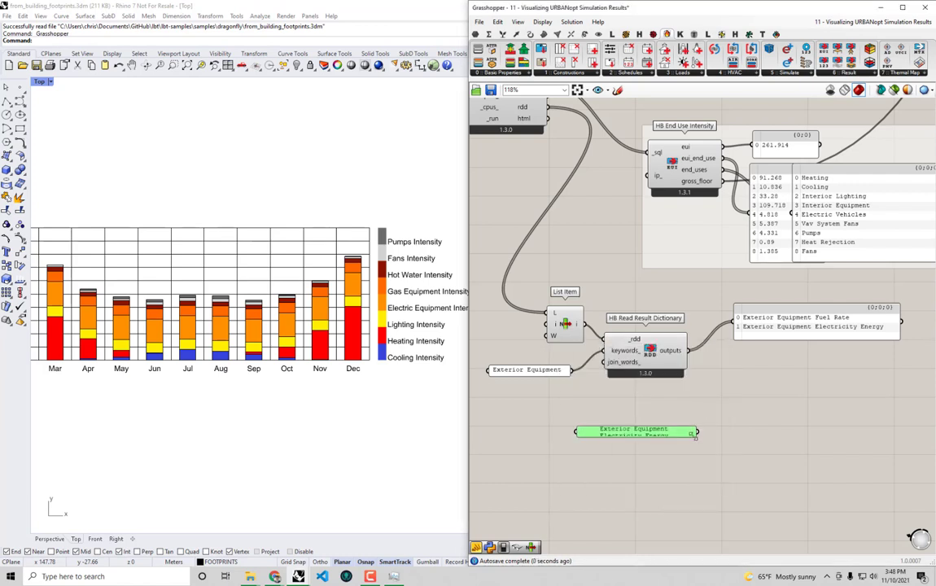
pyautogui.moveTo(694, 436); pyautogui.dragTo(755, 435)
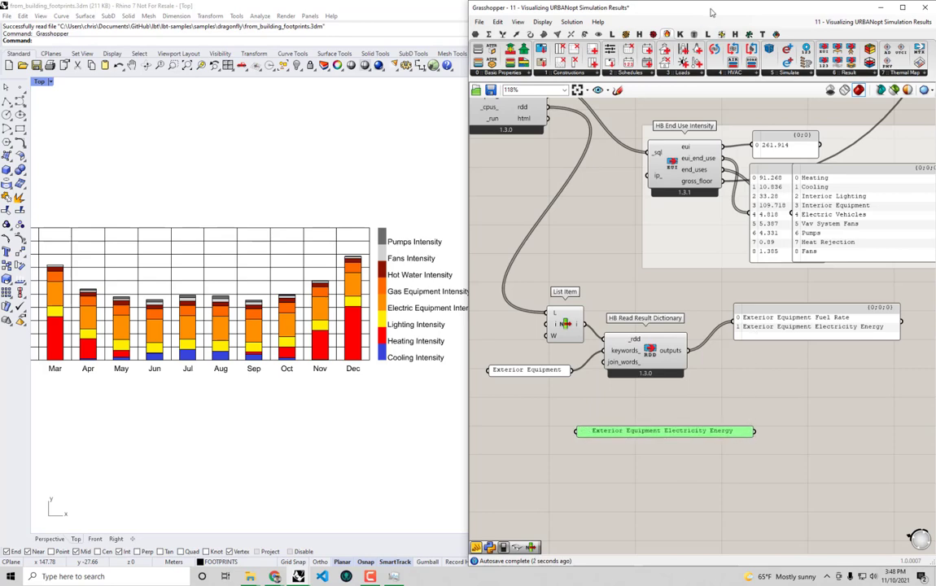
# - Maximize the Grasshopper window and shift the Exterior Equipment Electricity Energy panel slightly left, beneath HB Read Result Dictionary
pyautogui.doubleClick(710, 12)
pyautogui.moveTo(262, 426); pyautogui.dragTo(543, 368, button='right')
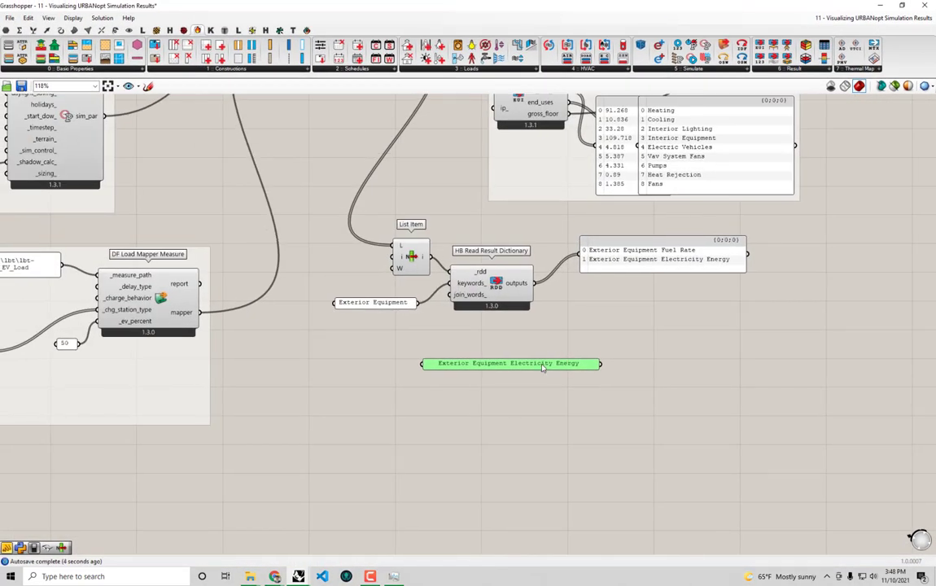
pyautogui.moveTo(543, 368); pyautogui.dragTo(483, 368)
pyautogui.scroll(2, 508, 368)
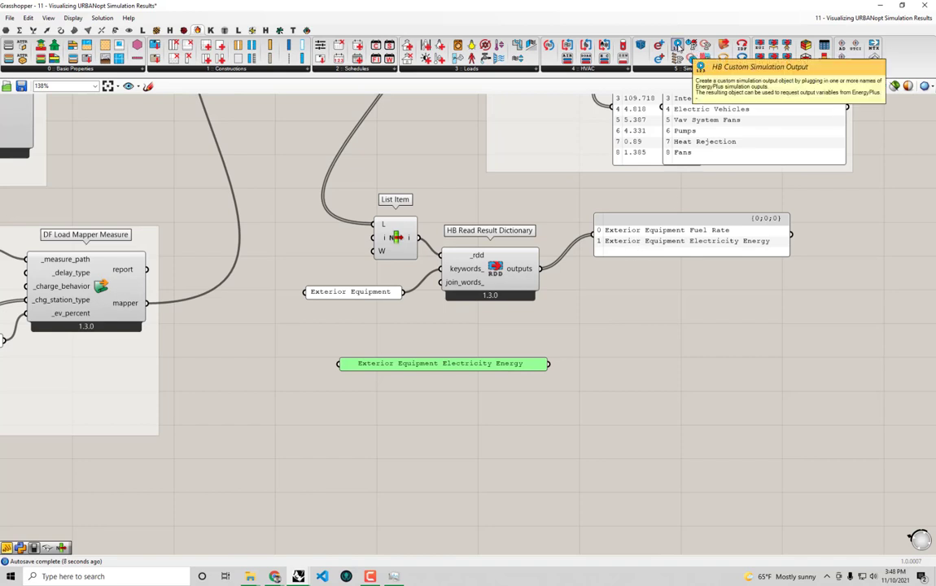
# - Place an HB Custom Simulation Output component and connect the Exterior Equipment Electricity Energy panel to its output_names input
pyautogui.click(677, 46)
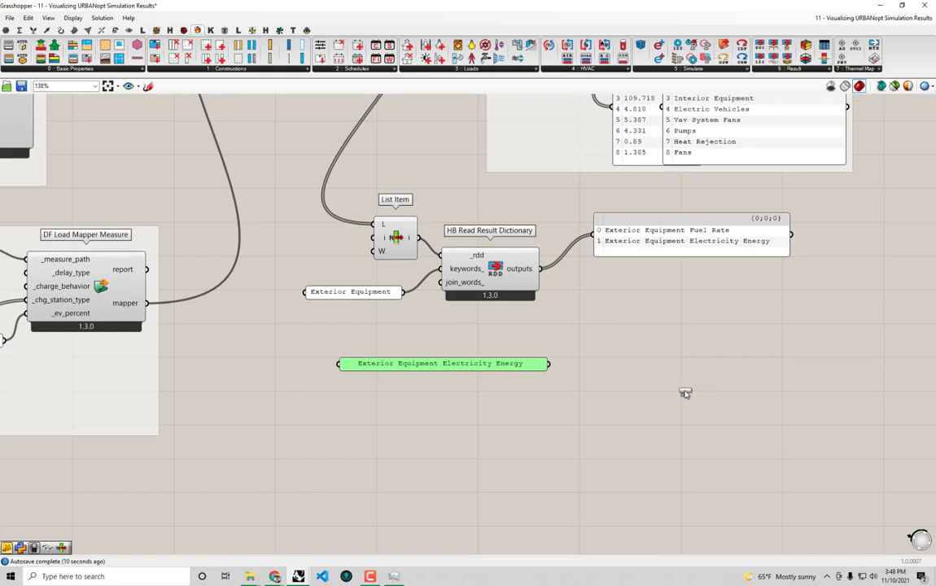
pyautogui.click(604, 358)
pyautogui.moveTo(612, 370); pyautogui.dragTo(673, 368)
pyautogui.moveTo(550, 365); pyautogui.dragTo(596, 346)
# - Move HB Custom Simulation Output and its panel beneath the simulation parameter group, lowering the DF Load Mapper Measure group to make room
pyautogui.moveTo(666, 411); pyautogui.dragTo(767, 406, button='right')
pyautogui.moveTo(768, 406); pyautogui.dragTo(580, 329)
pyautogui.scroll(-2, 627, 308)
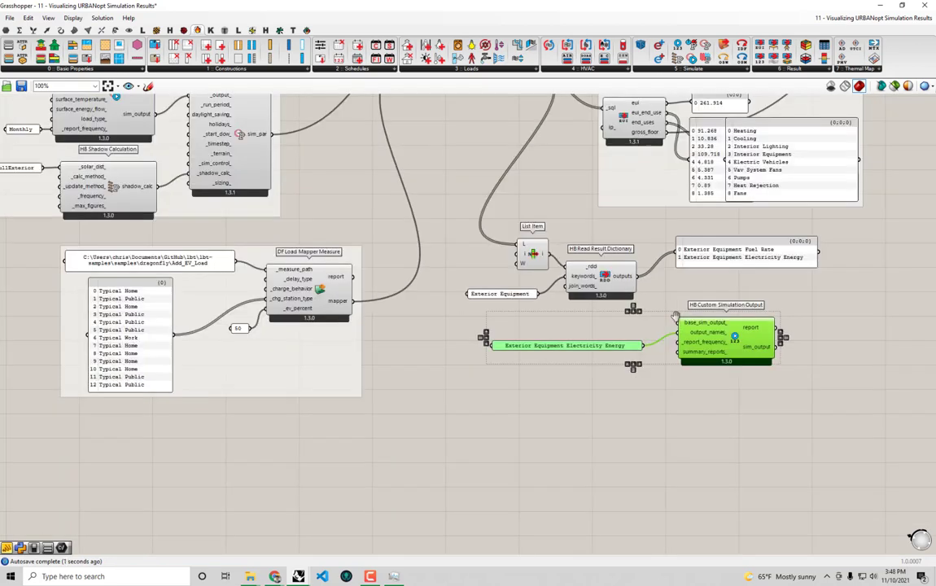
pyautogui.moveTo(627, 309); pyautogui.dragTo(686, 323, button='right')
pyautogui.moveTo(794, 329); pyautogui.dragTo(505, 192)
pyautogui.moveTo(482, 207); pyautogui.dragTo(620, 296, button='right')
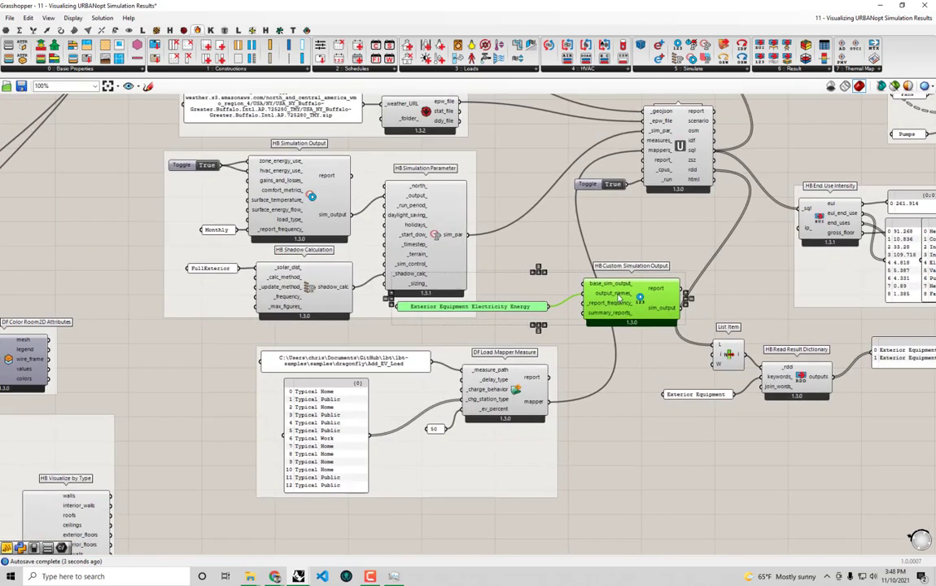
pyautogui.moveTo(620, 296); pyautogui.dragTo(386, 320)
pyautogui.moveTo(399, 402); pyautogui.dragTo(401, 457)
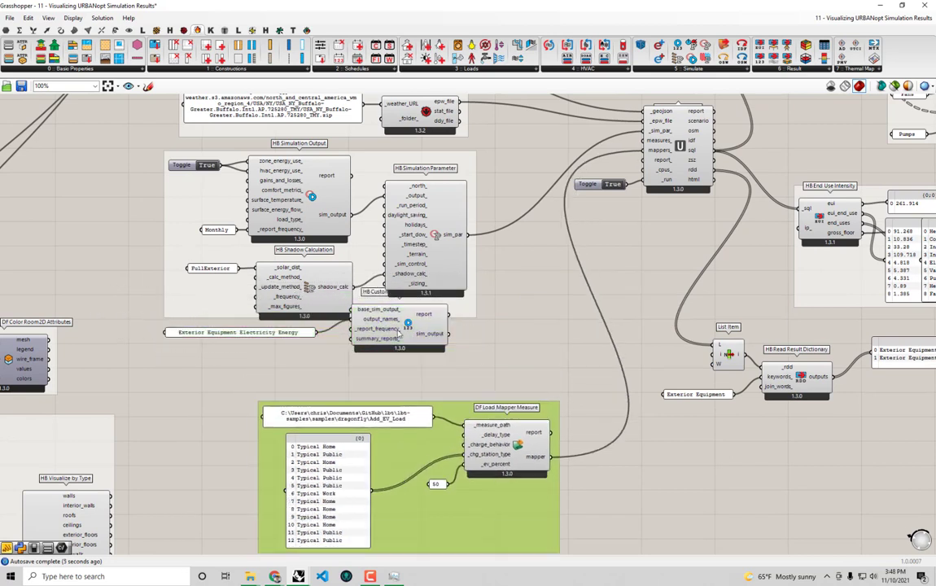
pyautogui.moveTo(418, 353); pyautogui.dragTo(418, 377)
# - Connect HB Simulation Output's sim_output to base_sim_output of HB Custom Simulation Output, and shift HB Simulation Parameter and the output name panel right
pyautogui.moveTo(351, 214); pyautogui.dragTo(356, 334)
pyautogui.moveTo(274, 335); pyautogui.dragTo(278, 344)
pyautogui.moveTo(395, 235); pyautogui.dragTo(479, 233)
pyautogui.moveTo(425, 347); pyautogui.dragTo(448, 194)
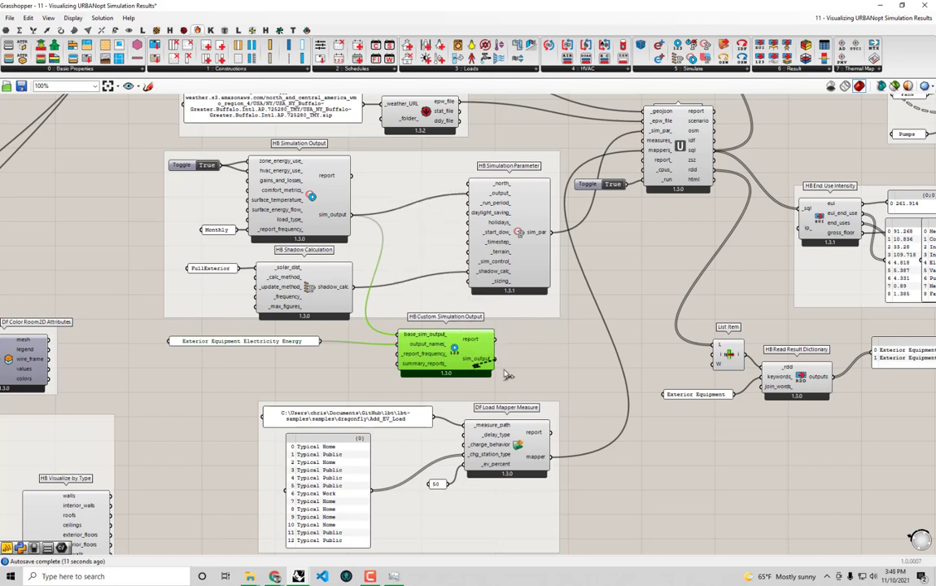
pyautogui.click(233, 342)
pyautogui.moveTo(232, 344); pyautogui.dragTo(263, 348)
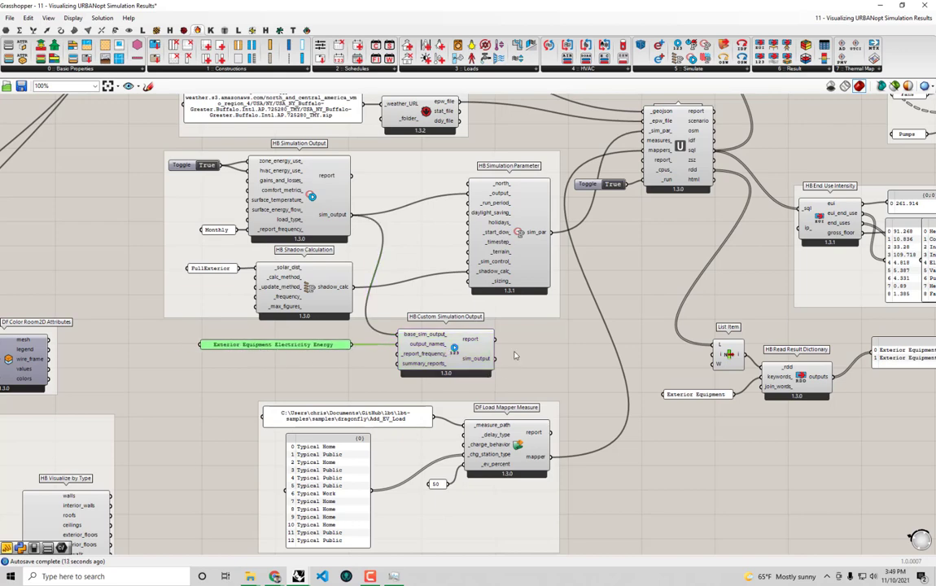
# - Place HB Read Custom Result beside HB Custom Simulation Output and connect the Exterior Equipment Electricity Energy panel to its _output_names input
pyautogui.moveTo(515, 355); pyautogui.dragTo(493, 355, button='right')
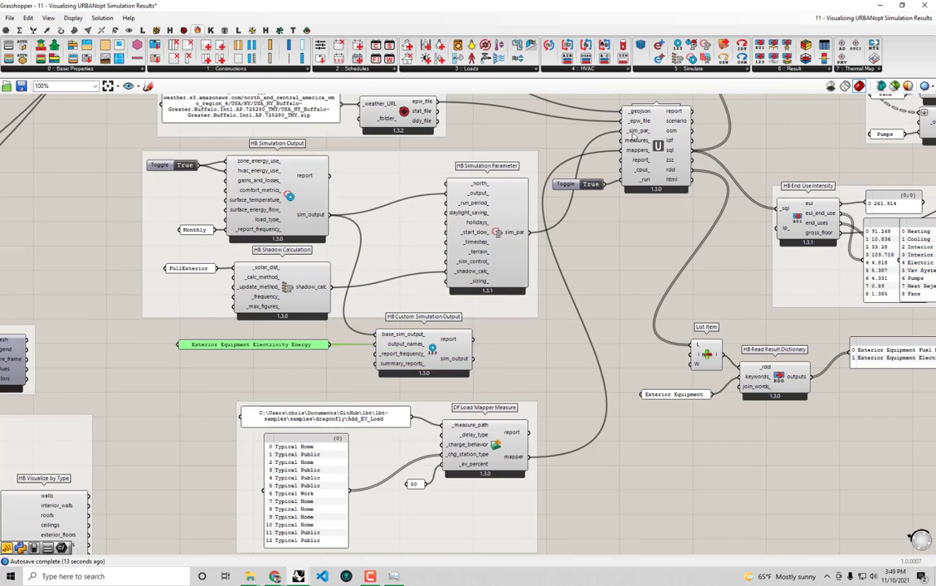
pyautogui.click(686, 70)
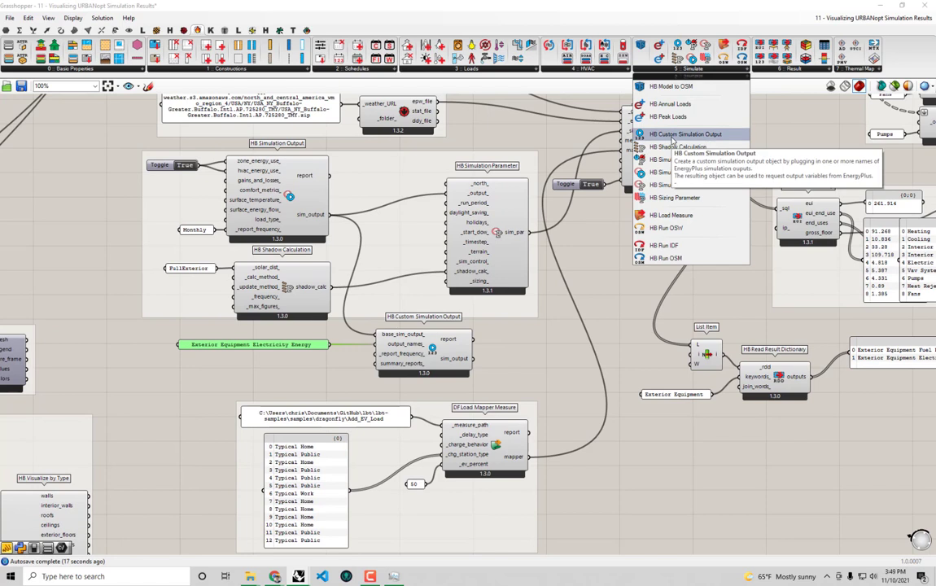
pyautogui.moveTo(761, 59); pyautogui.dragTo(545, 357)
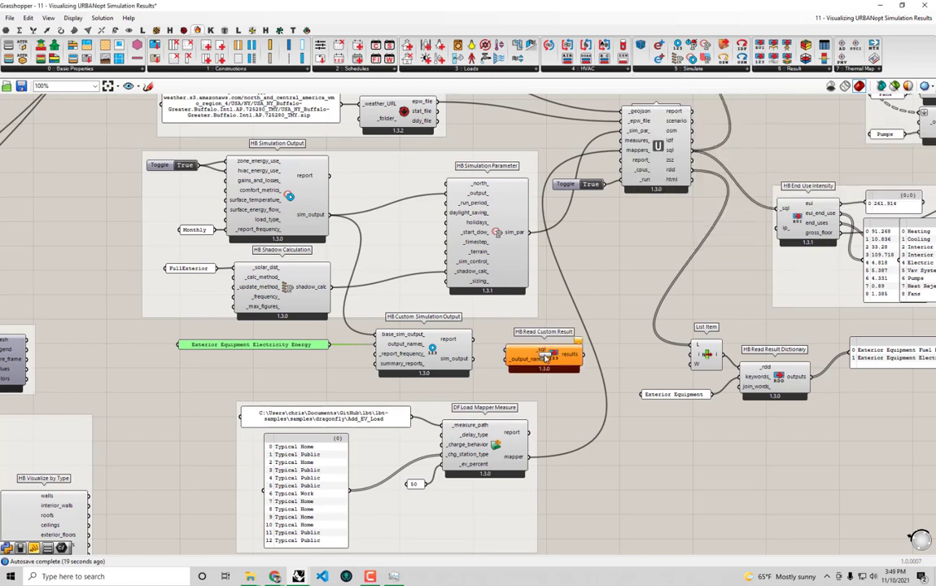
pyautogui.click(546, 356)
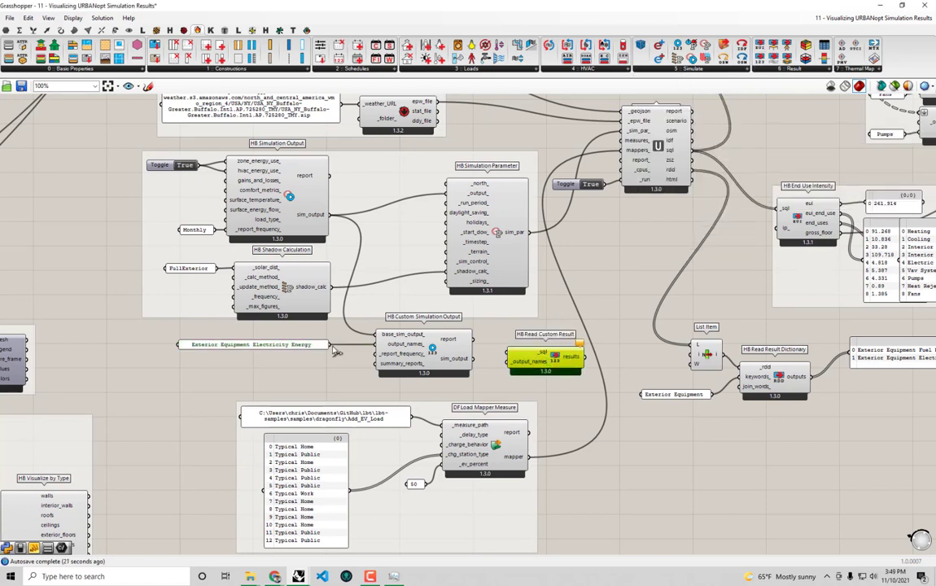
pyautogui.moveTo(471, 358); pyautogui.dragTo(529, 369)
pyautogui.moveTo(545, 372)
pyautogui.mouseDown()
pyautogui.moveTo(377, 368)
pyautogui.moveTo(560, 371)
pyautogui.mouseUp()
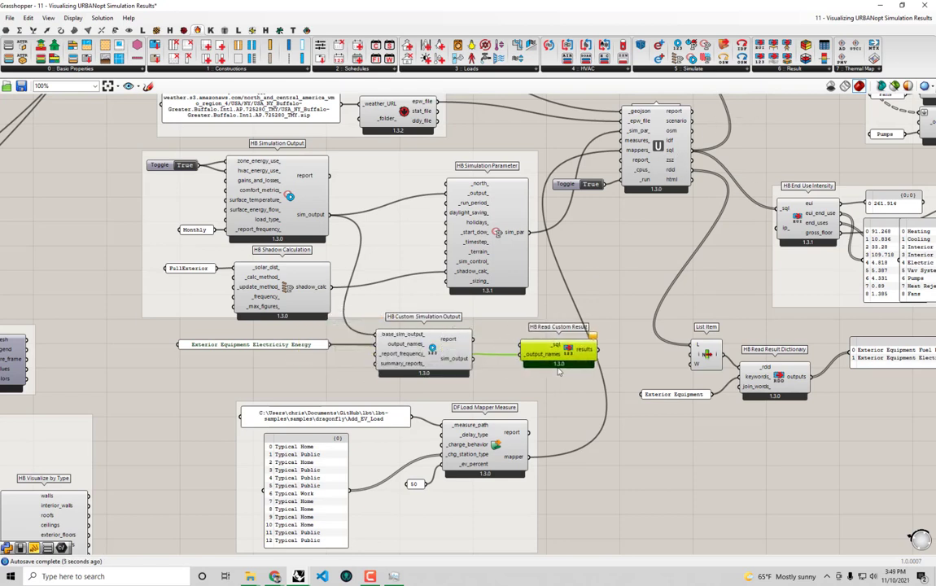
# - Delete HB Read Custom Result, HB Custom Simulation Output and its name panel, and move HB Simulation Parameter back toward HB Simulation Output
pyautogui.press('Delete')
pyautogui.moveTo(456, 375); pyautogui.dragTo(256, 338)
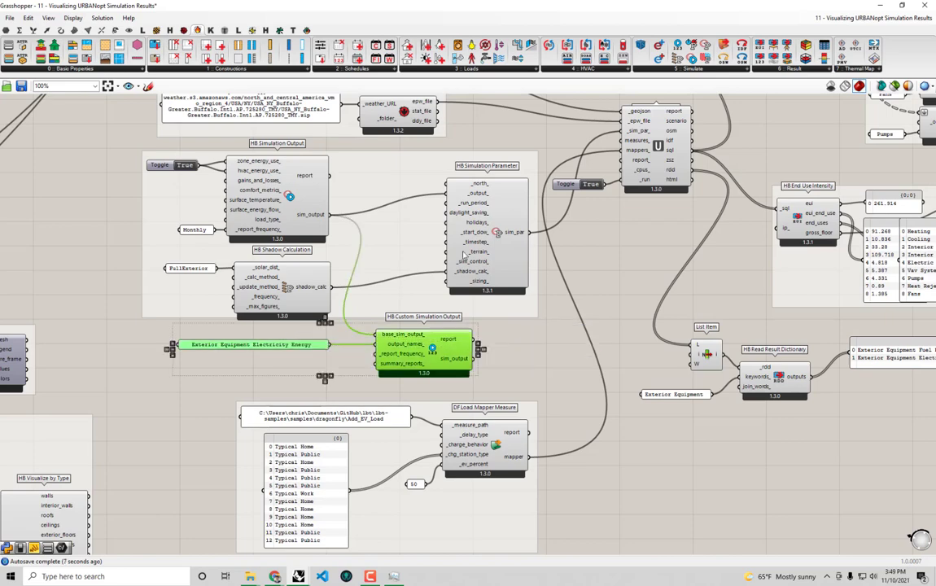
pyautogui.press('Delete')
pyautogui.moveTo(483, 262); pyautogui.dragTo(414, 275)
# - Delete List Item, HB Read Result Dictionary and their keyword and output panels below the HB End Use Intensity group
pyautogui.moveTo(448, 277); pyautogui.dragTo(240, 269, button='right')
pyautogui.moveTo(696, 350); pyautogui.dragTo(460, 391, button='right')
pyautogui.scroll(2, 550, 338)
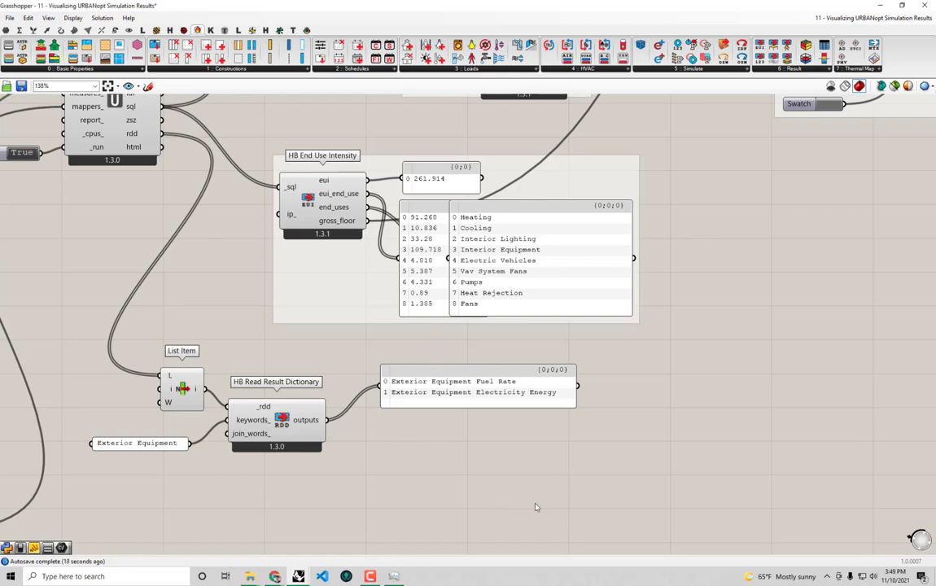
pyautogui.moveTo(535, 507); pyautogui.dragTo(586, 511, button='right')
pyautogui.moveTo(586, 511); pyautogui.dragTo(213, 383)
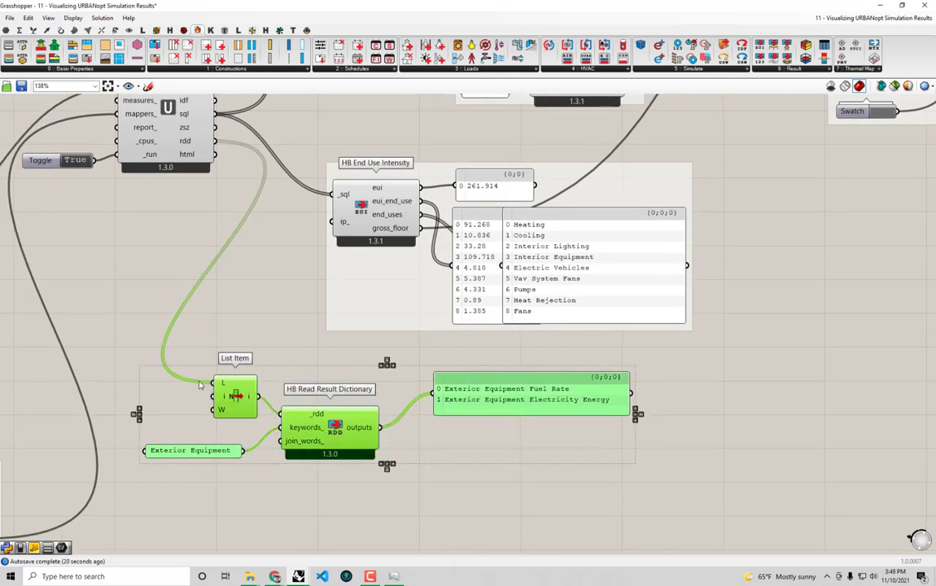
pyautogui.press('Delete')
# - Move the DF Load Mapper Measure group up and left to sit directly below the simulation parameter group, and deselect it
pyautogui.scroll(-3, 334, 384)
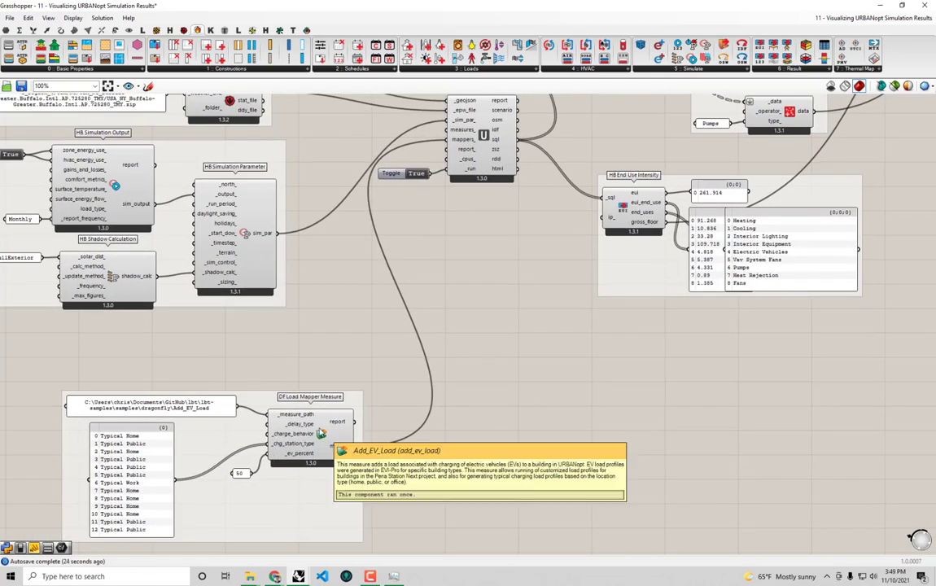
pyautogui.moveTo(534, 233); pyautogui.dragTo(522, 305, button='right')
pyautogui.scroll(-1, 521, 274)
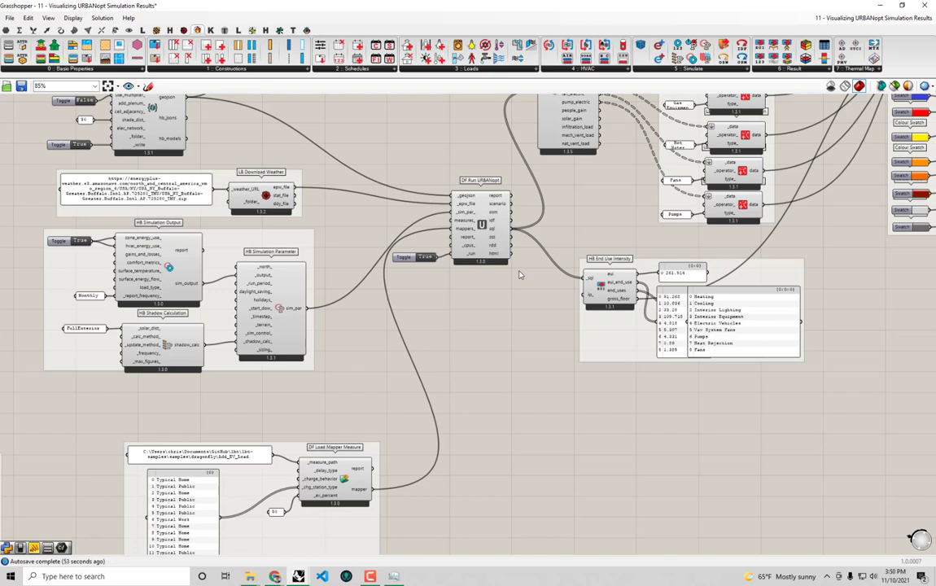
pyautogui.scroll(1, 757, 314)
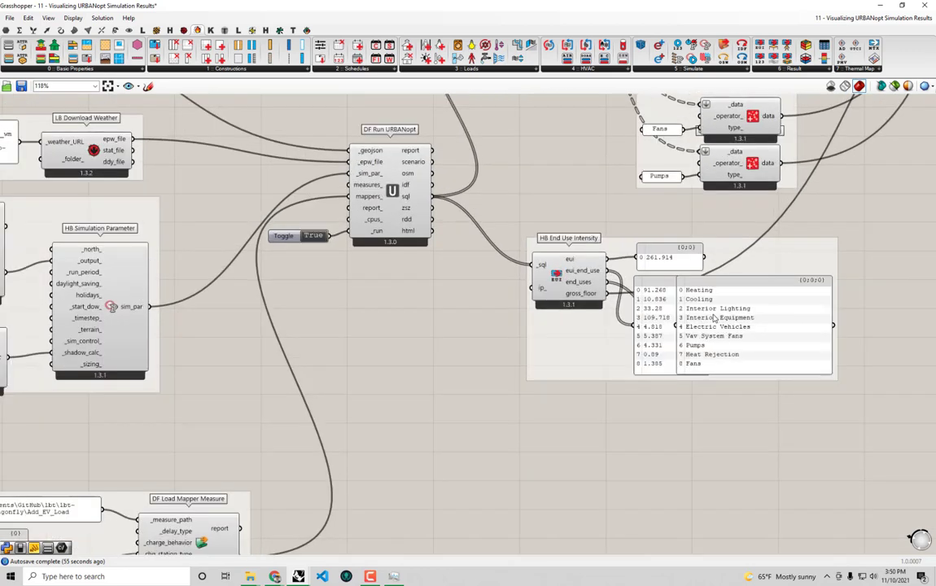
pyautogui.scroll(1, 709, 339)
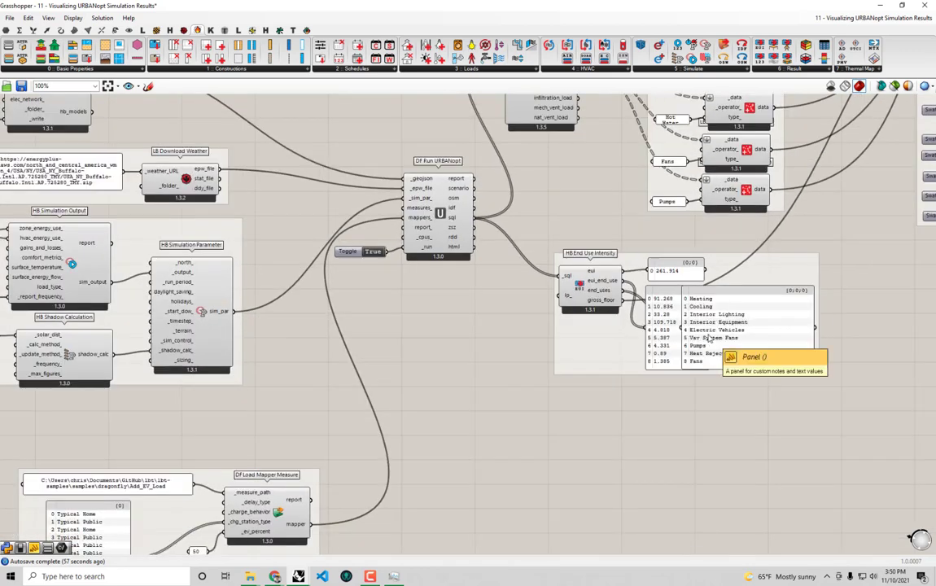
pyautogui.scroll(-1, 709, 338)
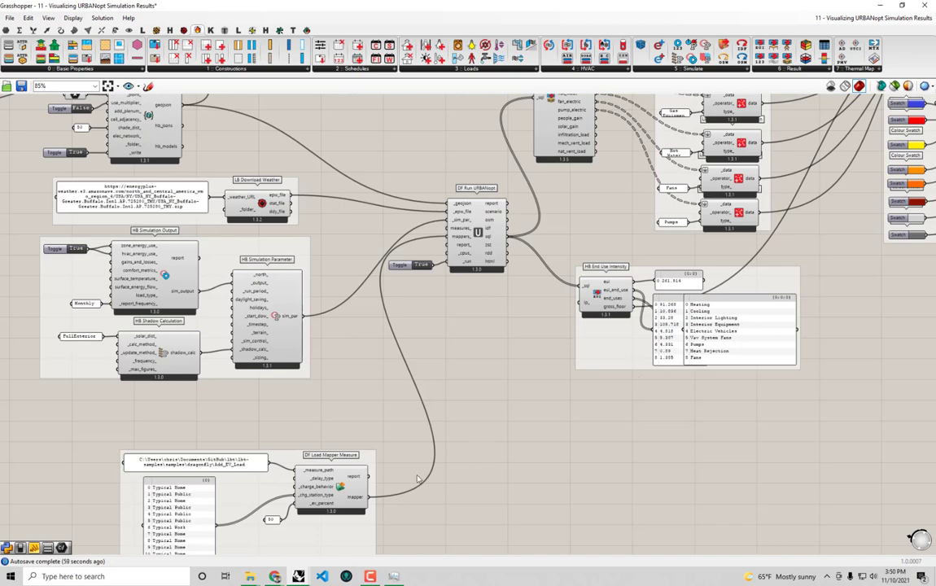
pyautogui.moveTo(366, 481); pyautogui.dragTo(305, 431)
pyautogui.click(635, 443)
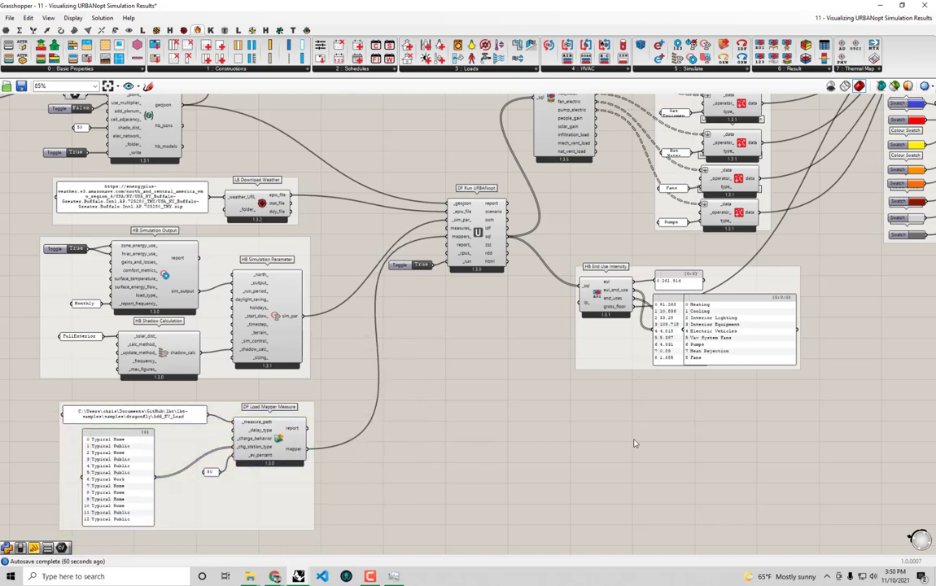